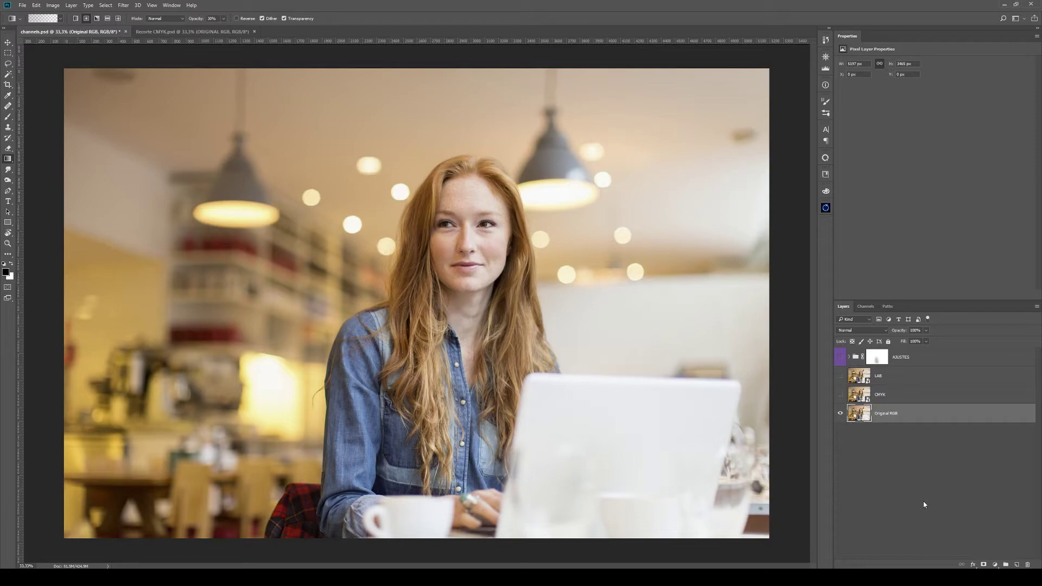
Examine the Red, Green and Blue channels of the Original RGB layer individually and restore the RGB composite
left_click(866, 306)
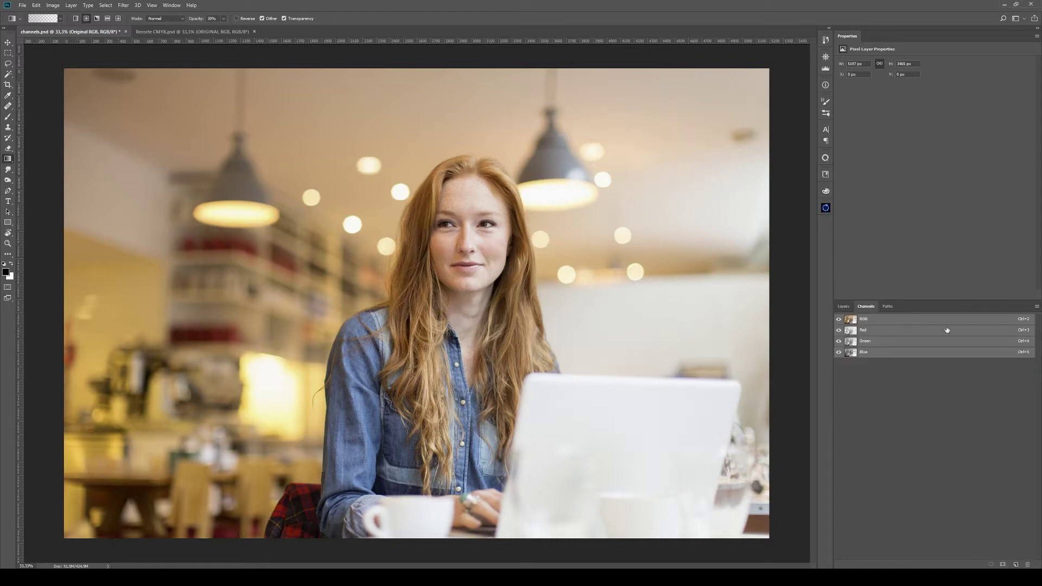
left_click(884, 331)
left_click(880, 343)
left_click(881, 353)
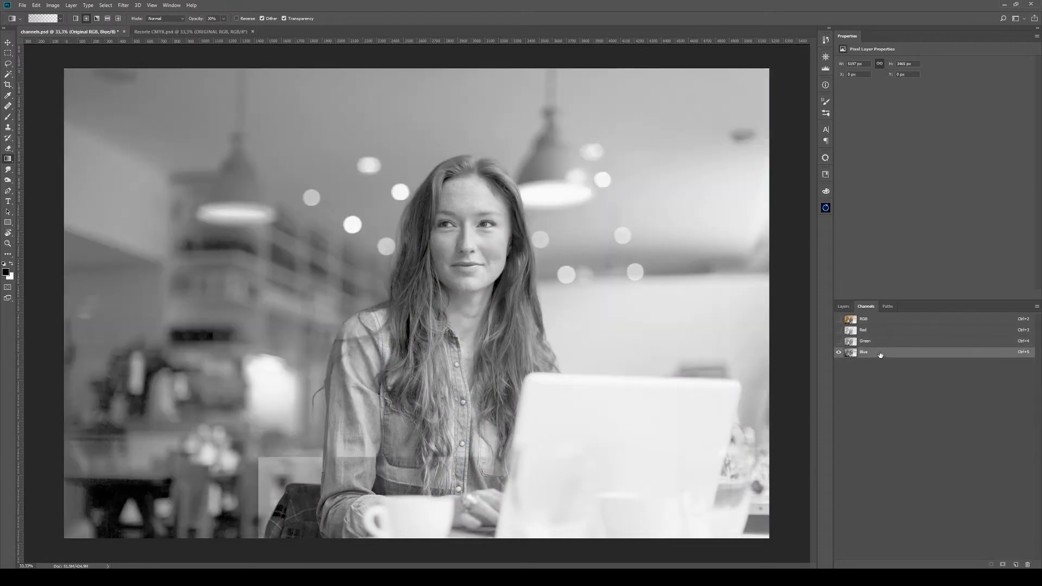
left_click(863, 319)
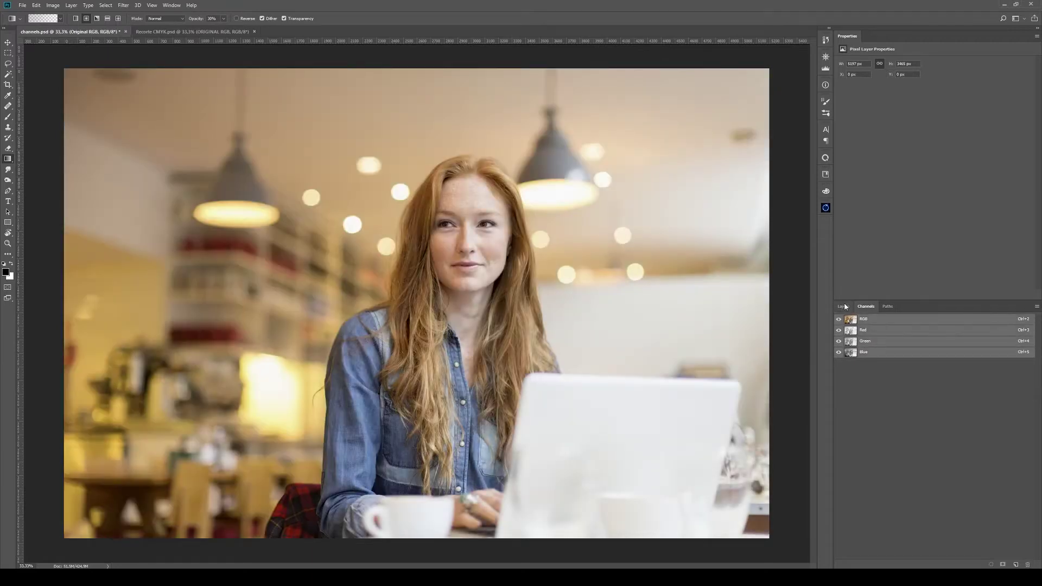
left_click(843, 307)
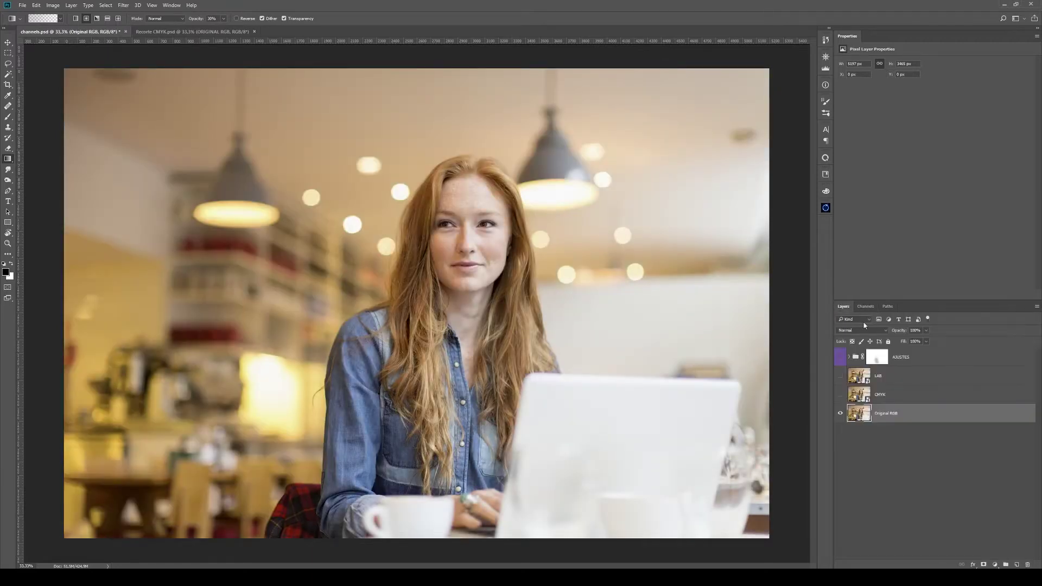
left_click(866, 306)
left_click(879, 330)
left_click(880, 342)
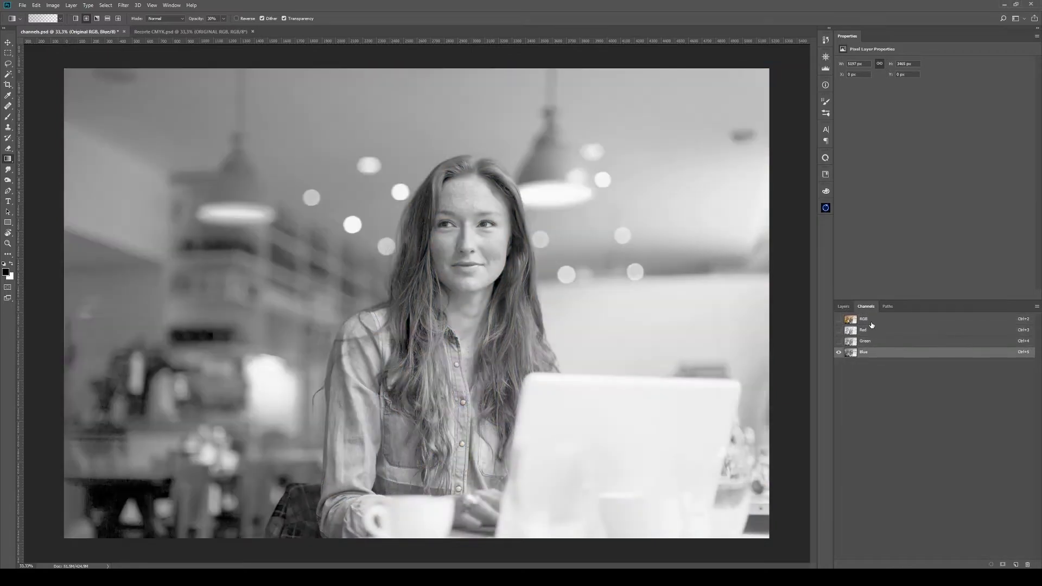
left_click(870, 321)
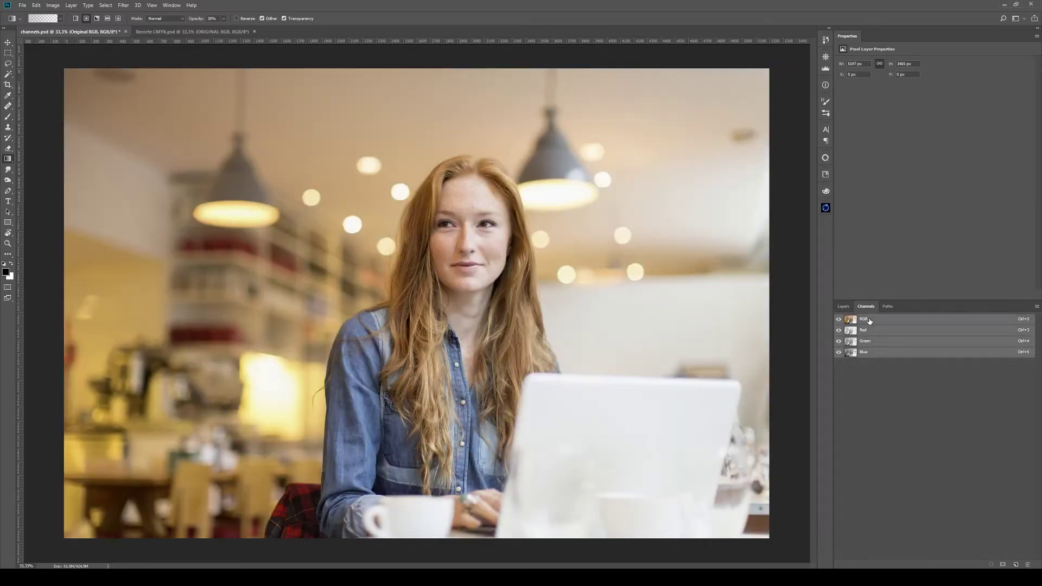
left_click(840, 307)
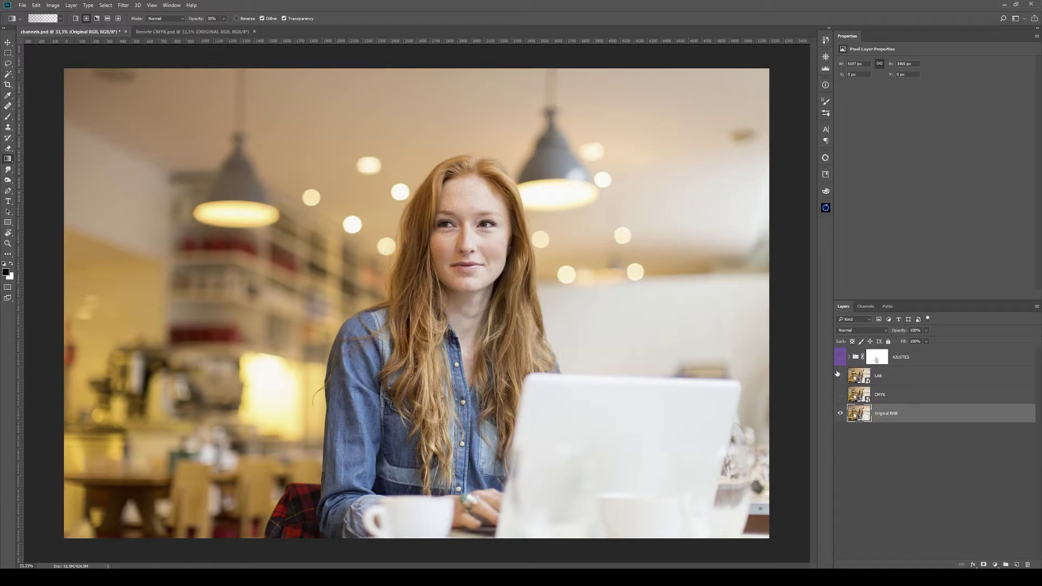
Show the CMYK layer, open its smart object and examine the Cyan, Magenta, Yellow and Black channels
left_click(840, 394)
double_click(859, 395)
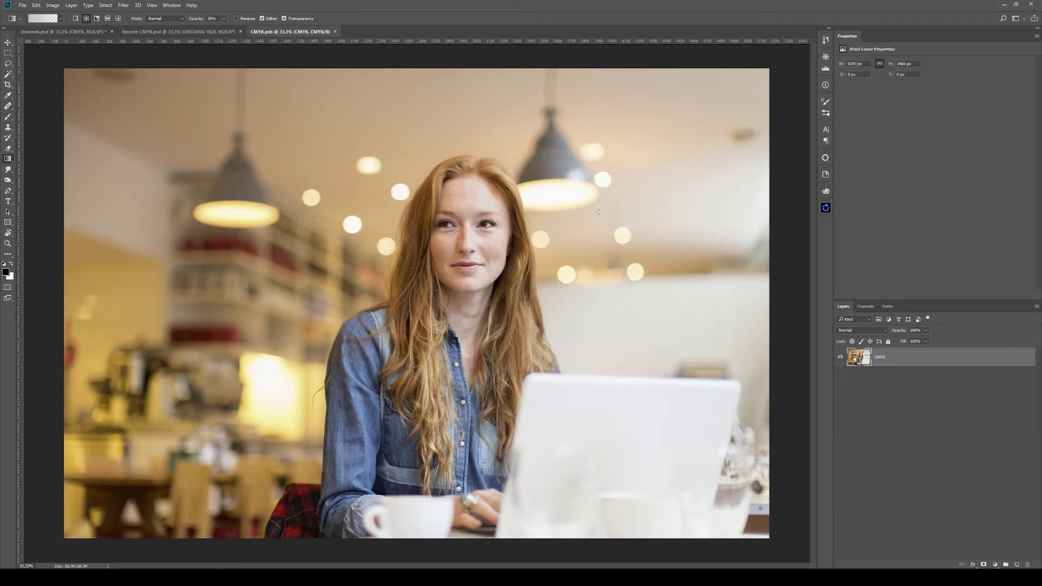
left_click(861, 307)
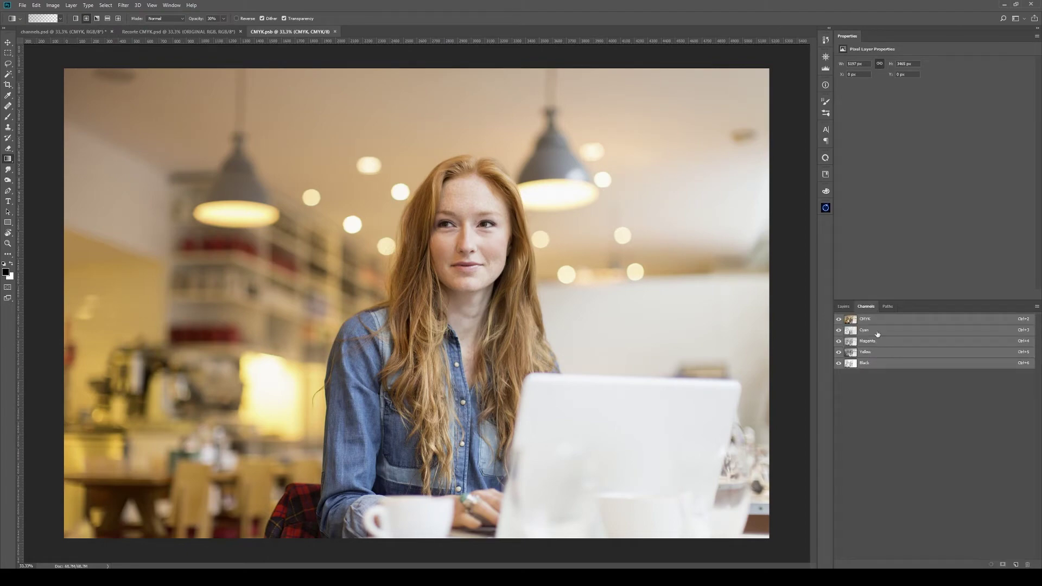
left_click(878, 331)
left_click(882, 341)
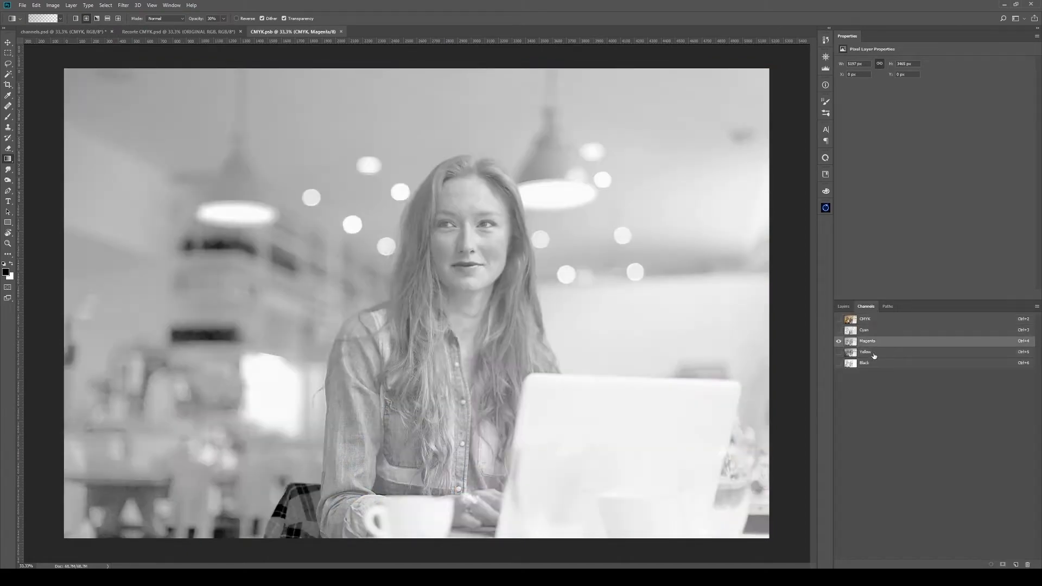
left_click(890, 353)
left_click(875, 364)
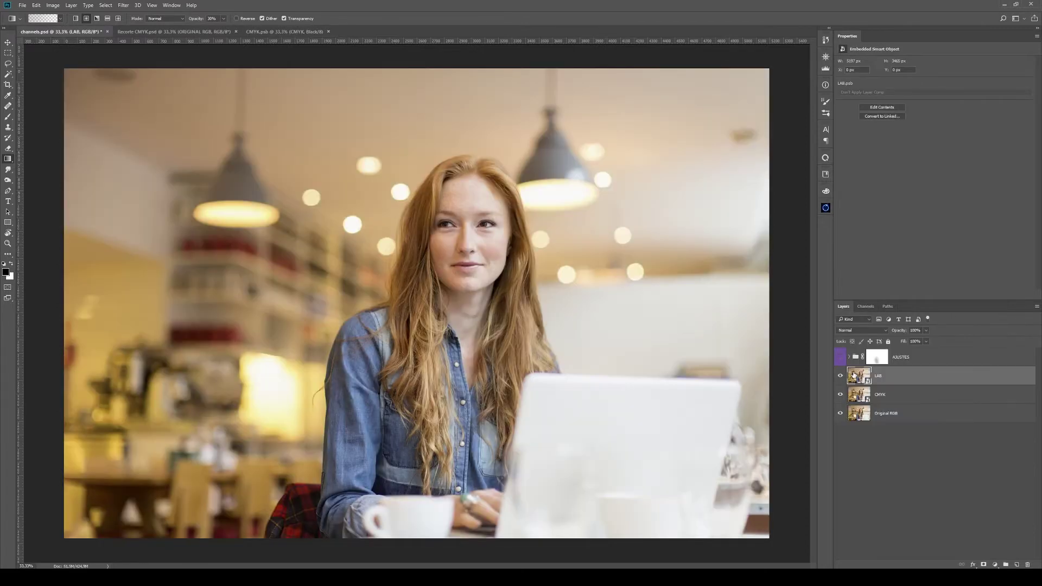
Open the LAB layer's smart object and examine its Lightness, a and b channels
double_click(855, 374)
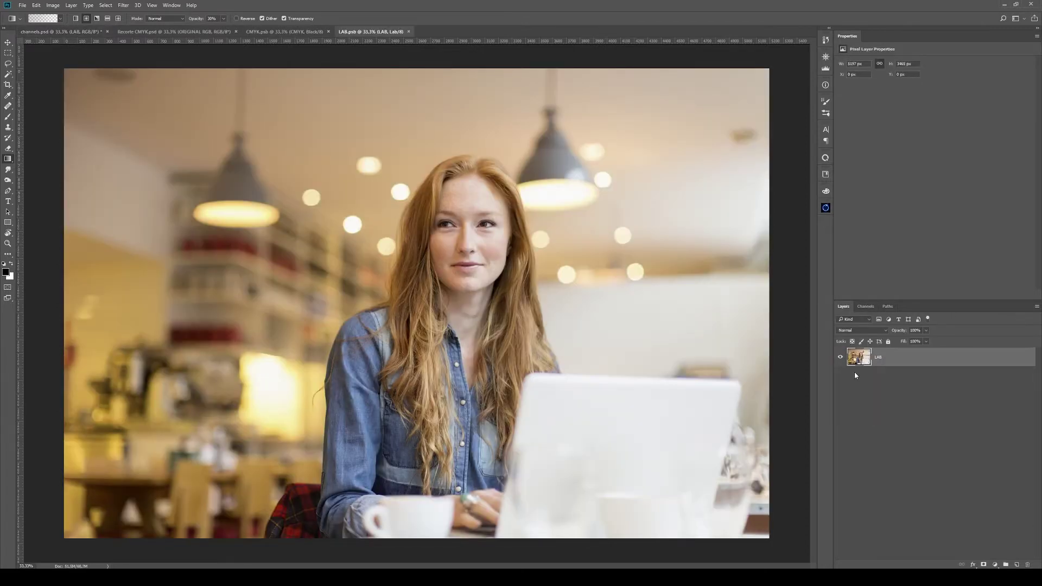
left_click(866, 307)
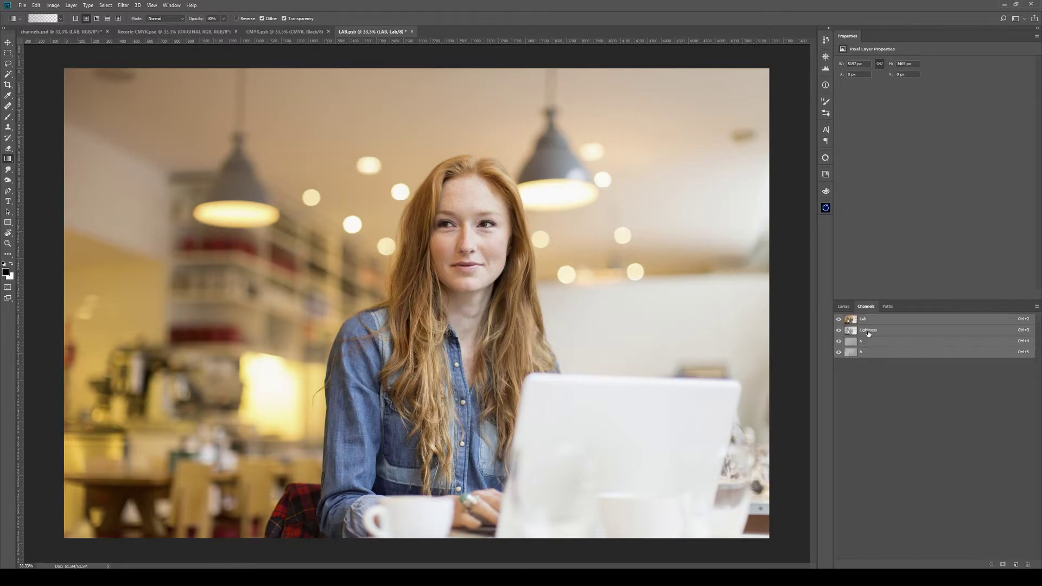
left_click(869, 331)
left_click(876, 345)
left_click(877, 351)
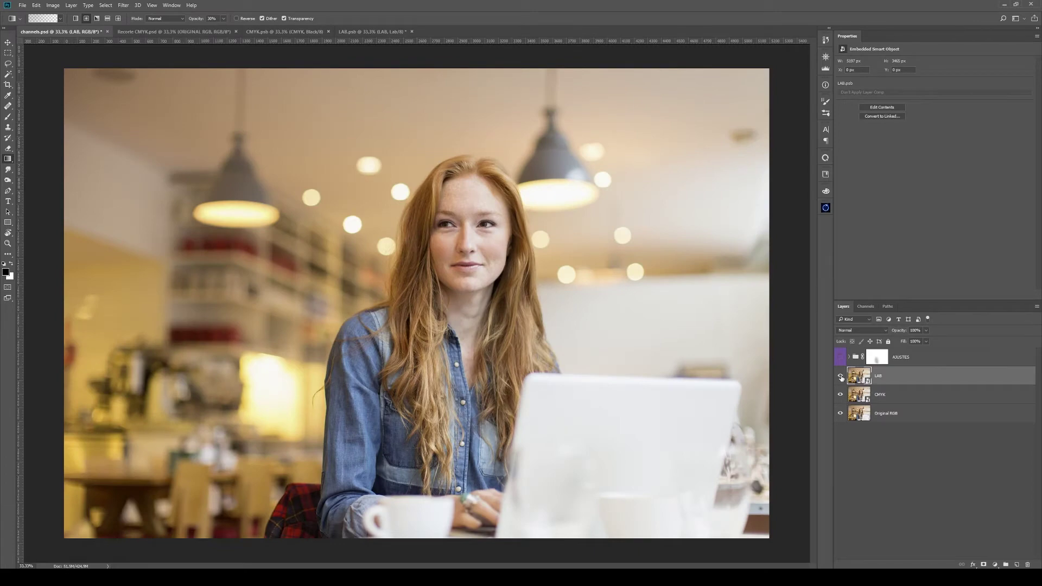
Hide the LAB and CMYK layers in channels.psd and compare the Red, Green and Blue channels of the Original RGB layer
left_click(840, 376)
left_click(898, 409)
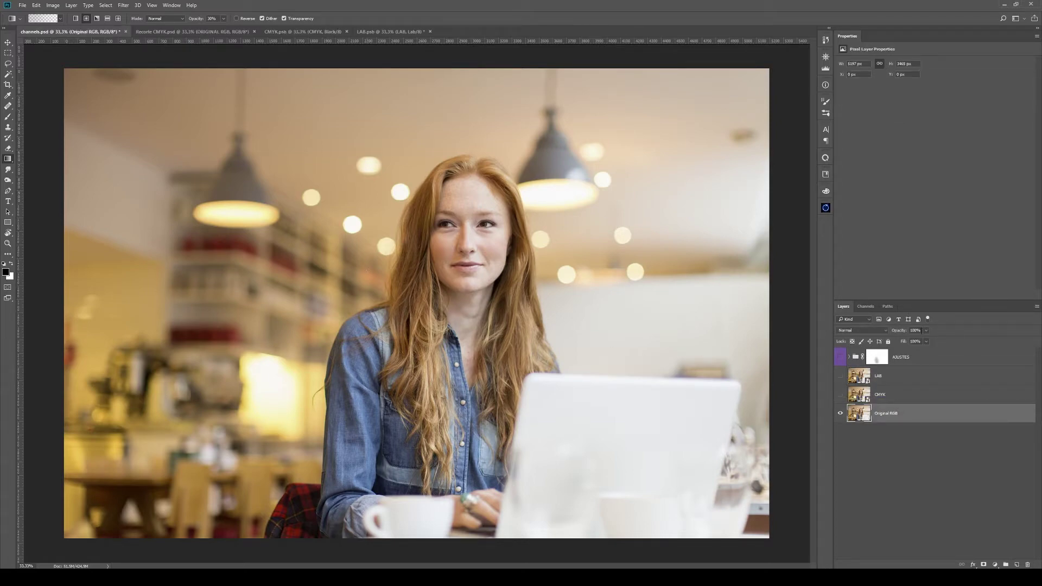
left_click(866, 306)
left_click(866, 341)
left_click(875, 330)
left_click(874, 342)
left_click(868, 352)
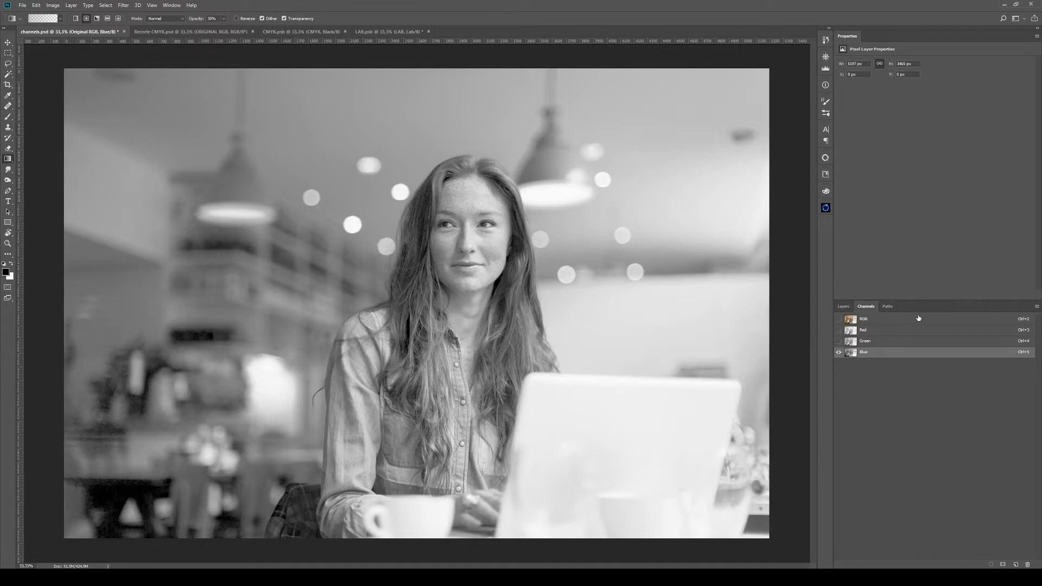
left_click(868, 331)
left_click(869, 342)
left_click(870, 353)
Move Recorte CMYK.psd last among the open documents and view CMYK.psb's Yellow, Magenta and Cyan channels, returning to its composite
left_click_drag(229, 31, 391, 31)
key("ctrl+Tab")
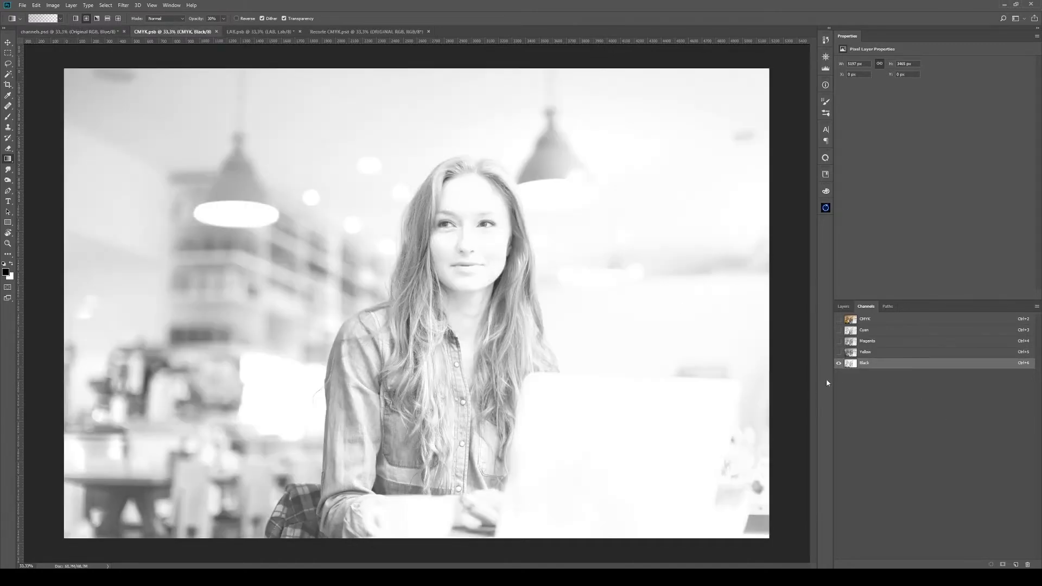
left_click(895, 353)
left_click(884, 343)
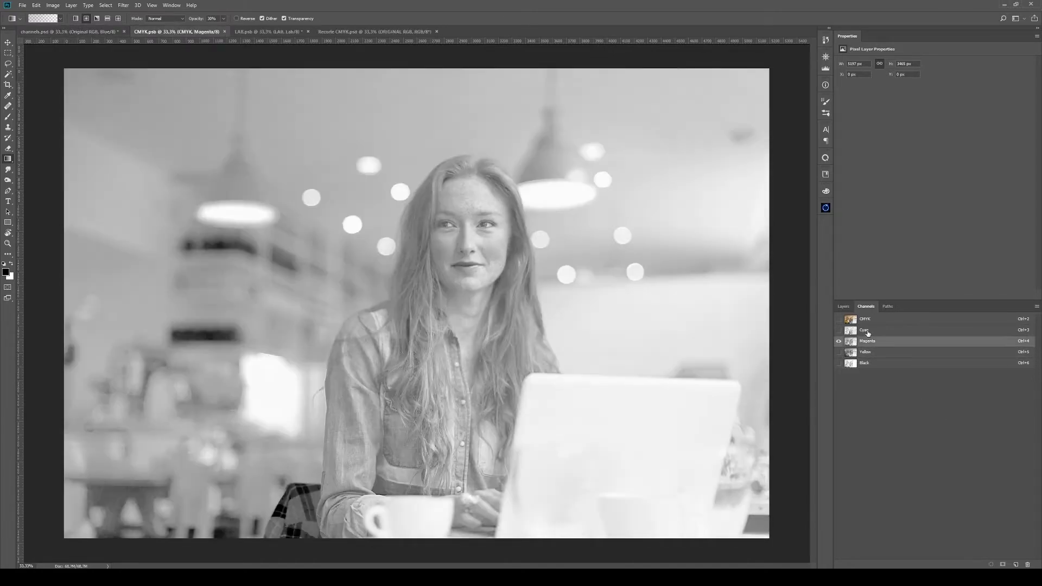
left_click(868, 332)
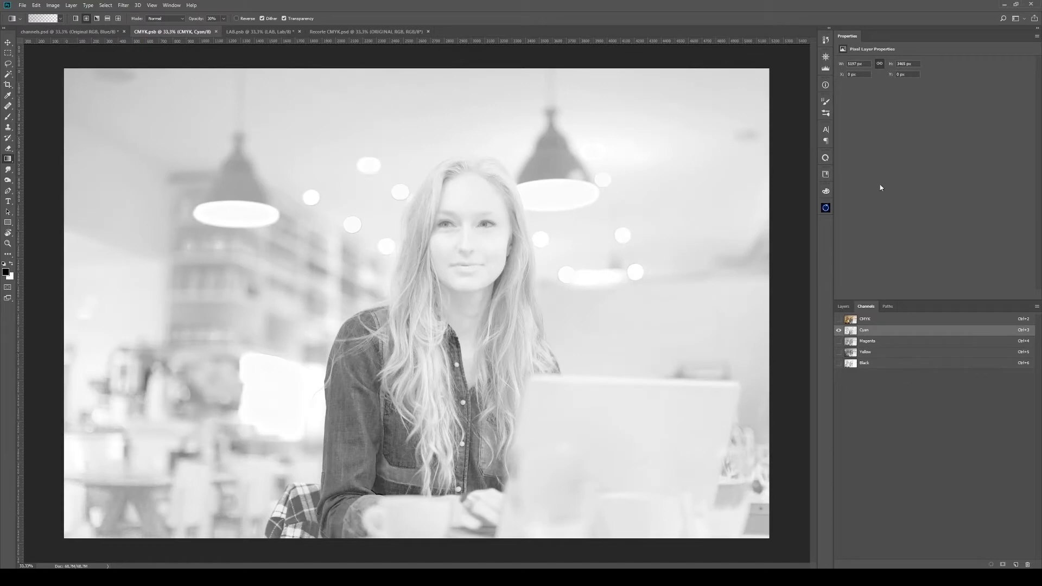
left_click(893, 320)
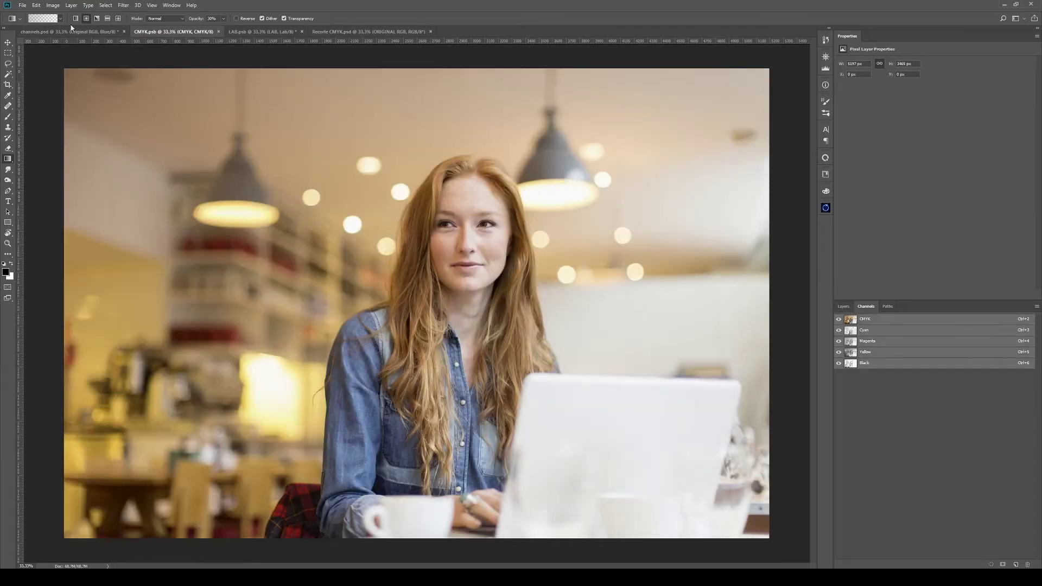
Return to channels.psd and compare its Red, Green and Blue channels to judge their contrast
left_click(95, 32)
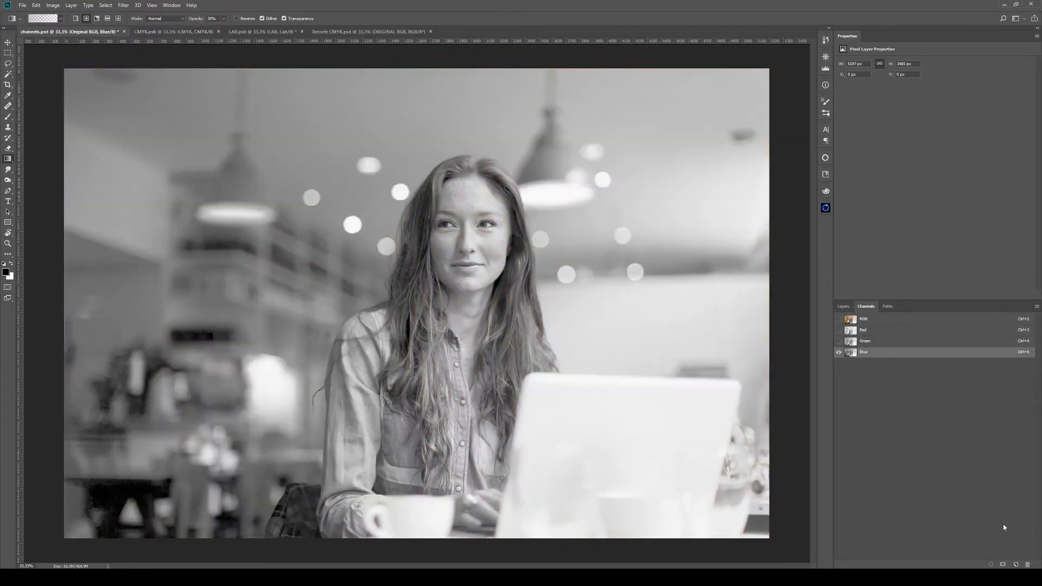
left_click(885, 330)
left_click(882, 341)
left_click(879, 353)
left_click(871, 332)
left_click(869, 341)
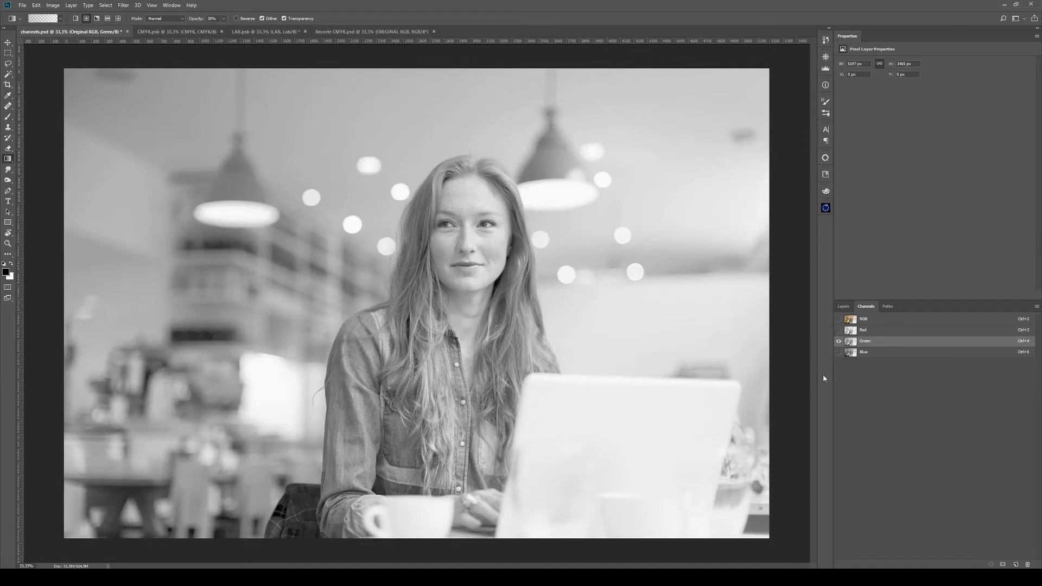
Load the Blue channel as a selection and return to the RGB composite in the layer stack
left_click(885, 351)
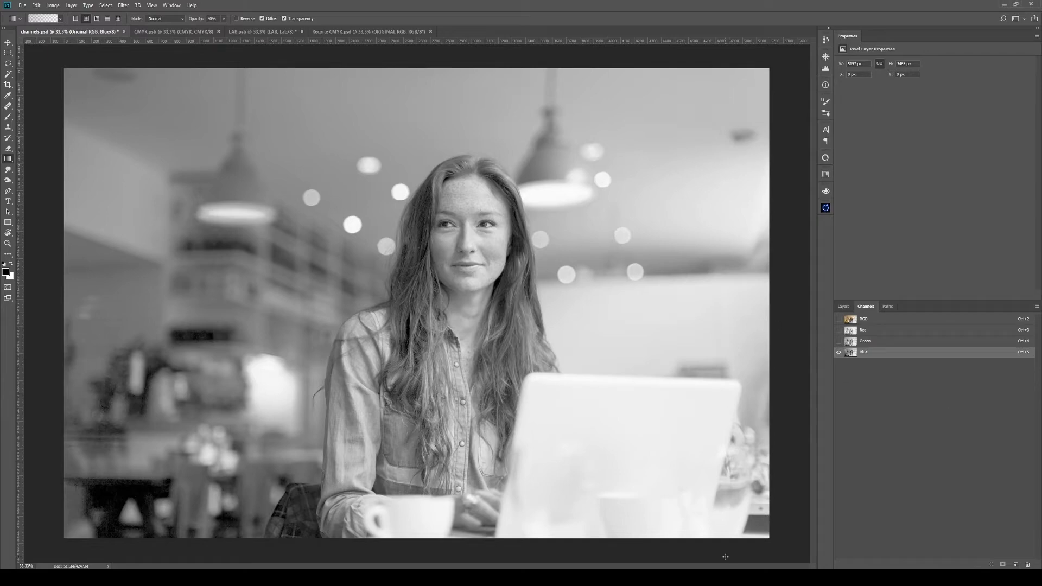
left_click(850, 352, "ctrl")
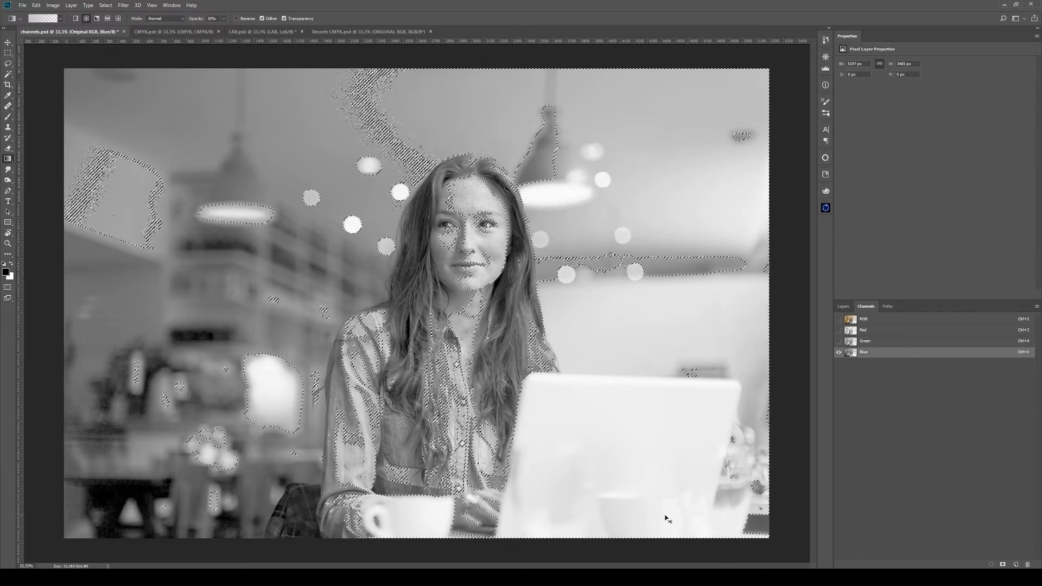
left_click(863, 320)
left_click(843, 306)
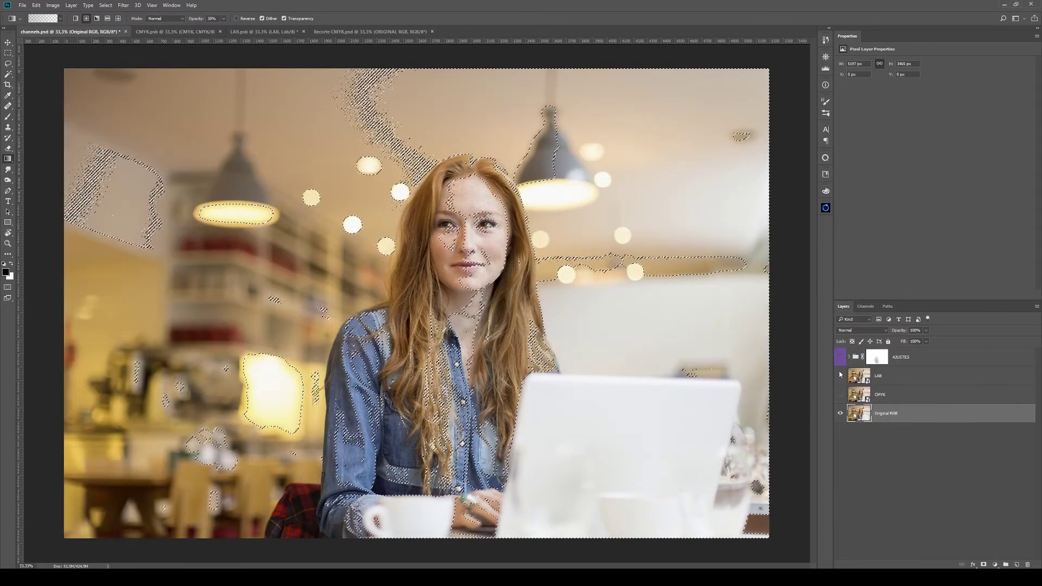
Add a Curves adjustment above Original RGB, masked by the selection, and shape an S-curve with darker shadows and brighter midtones and highlights
left_click(995, 564)
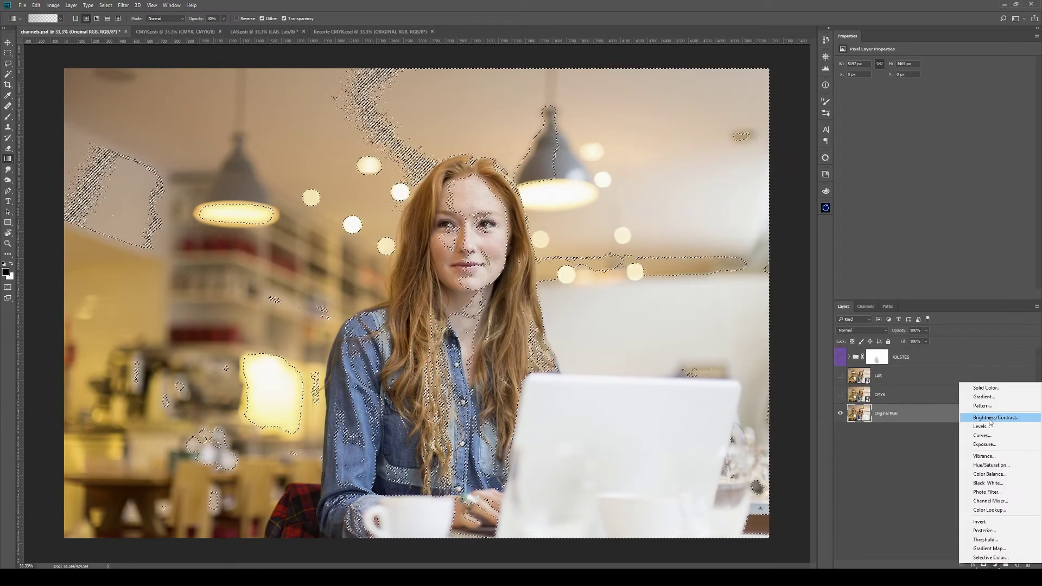
left_click(982, 431)
mouse_move(929, 145)
left_mouse_down()
mouse_move(936, 121)
mouse_move(915, 160)
left_mouse_up()
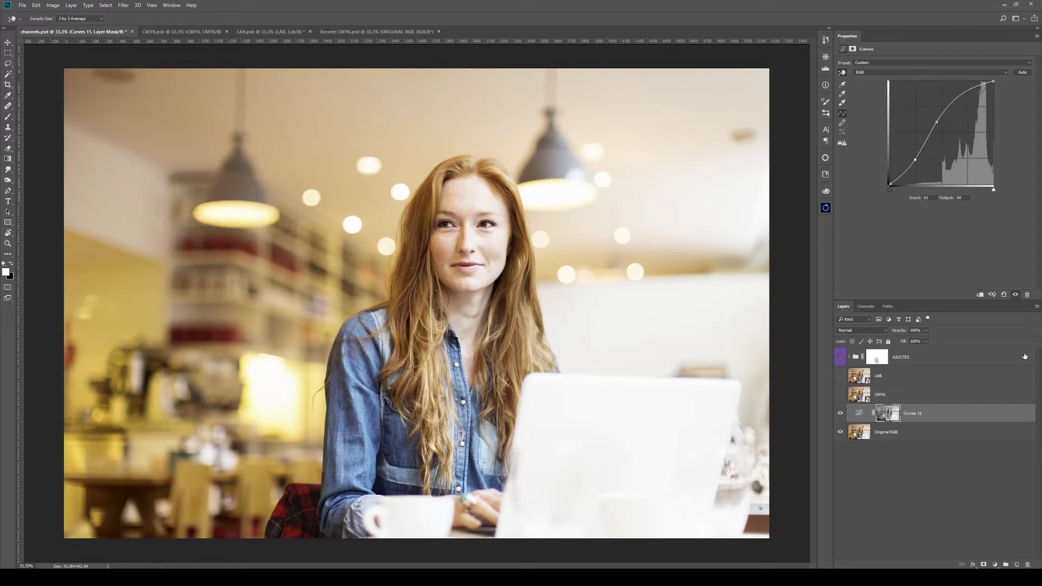
Compare the image with the Curves layer mask disabled and enabled, and inspect the mask alone on the canvas
left_click(887, 413)
key("g")
left_click(888, 413, "shift")
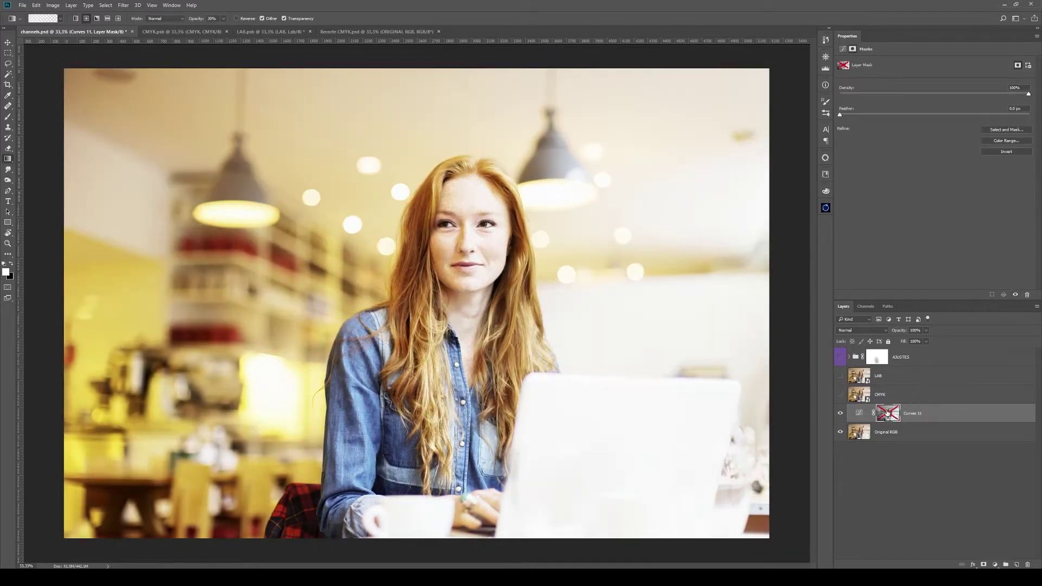
left_click(860, 414)
left_click(889, 416, "shift")
left_click(889, 416, "alt")
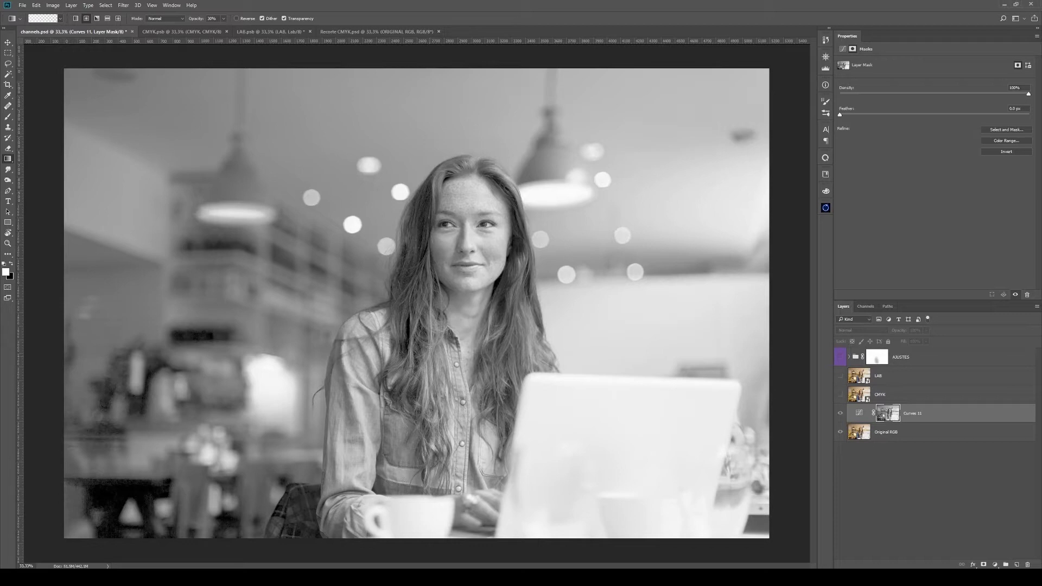
left_click(888, 413, "alt")
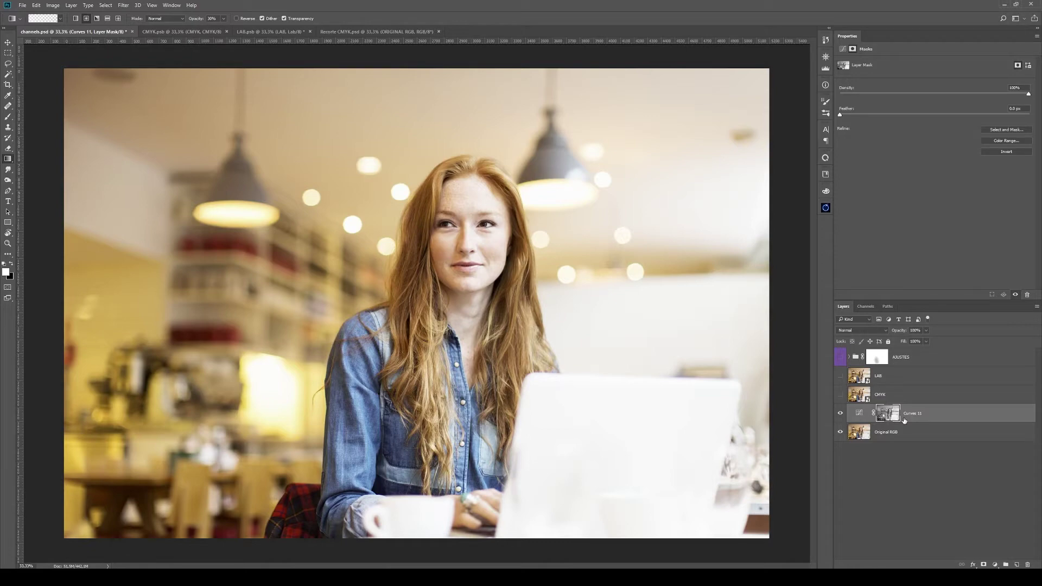
Add a second Curves adjustment with a white mask directly above Original RGB and clip the Curves 11 layer to it
left_click(901, 432)
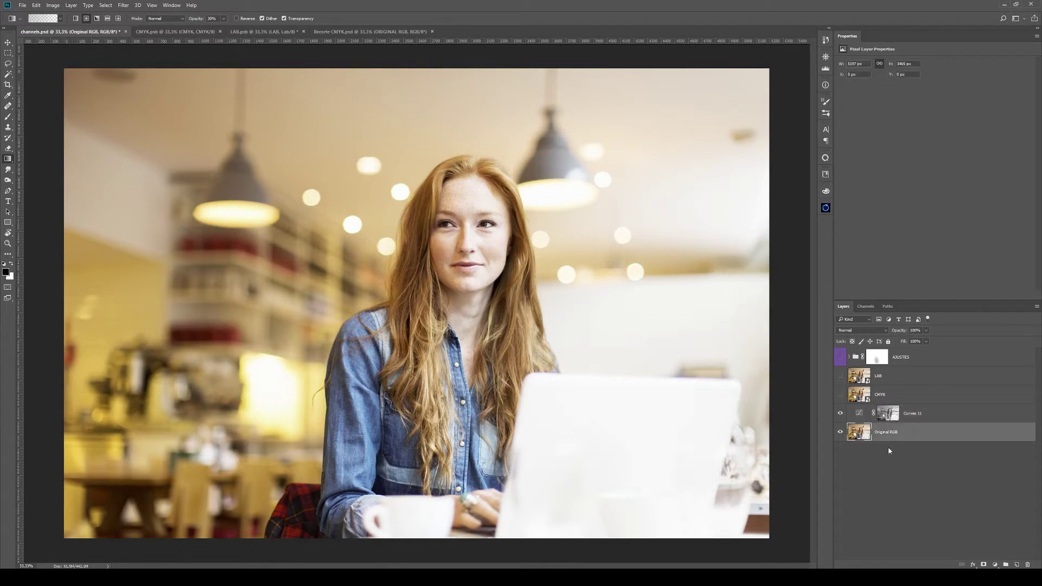
left_click(995, 565)
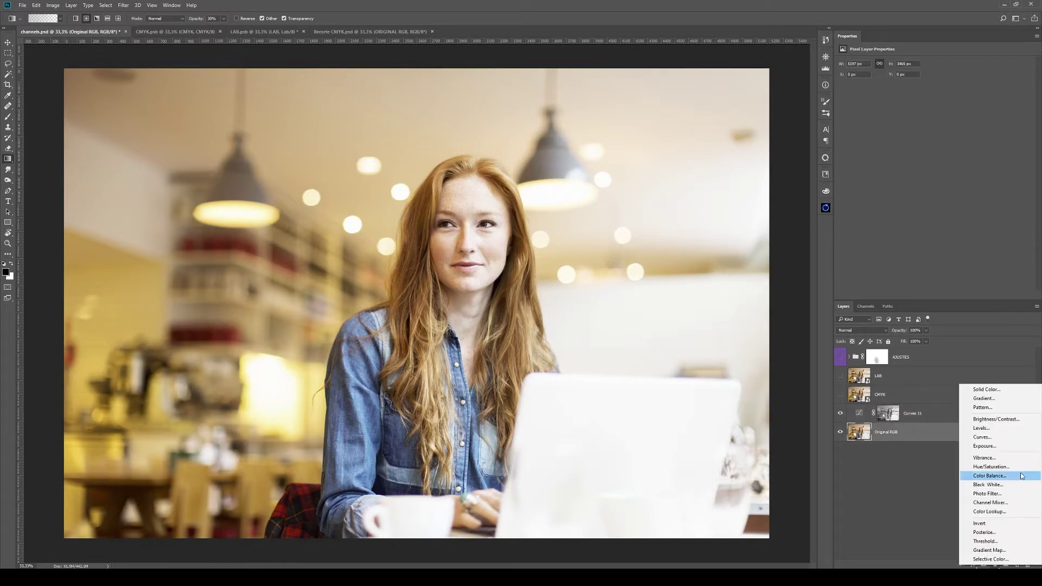
left_click(988, 437)
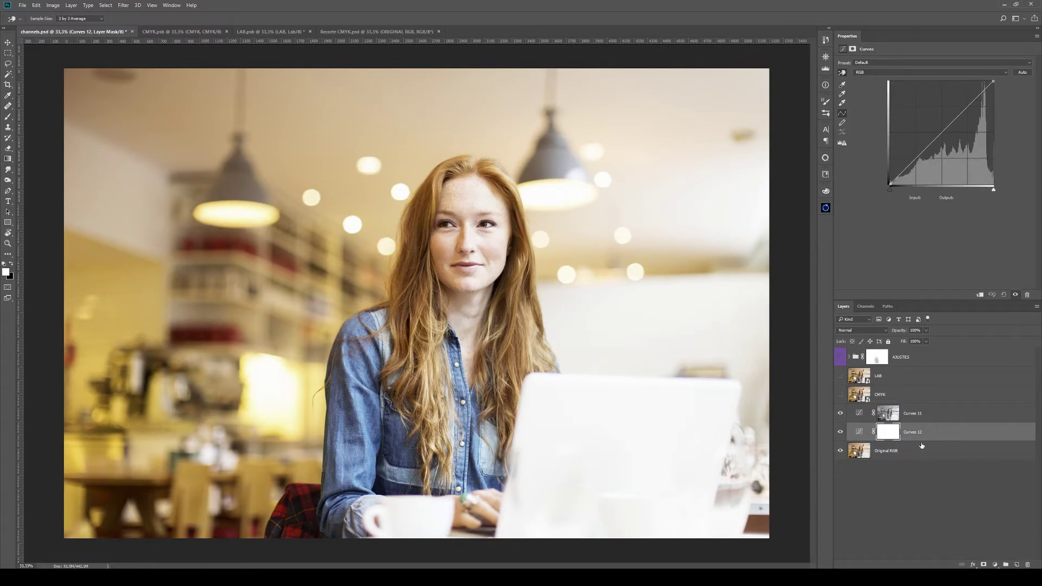
left_click(969, 415)
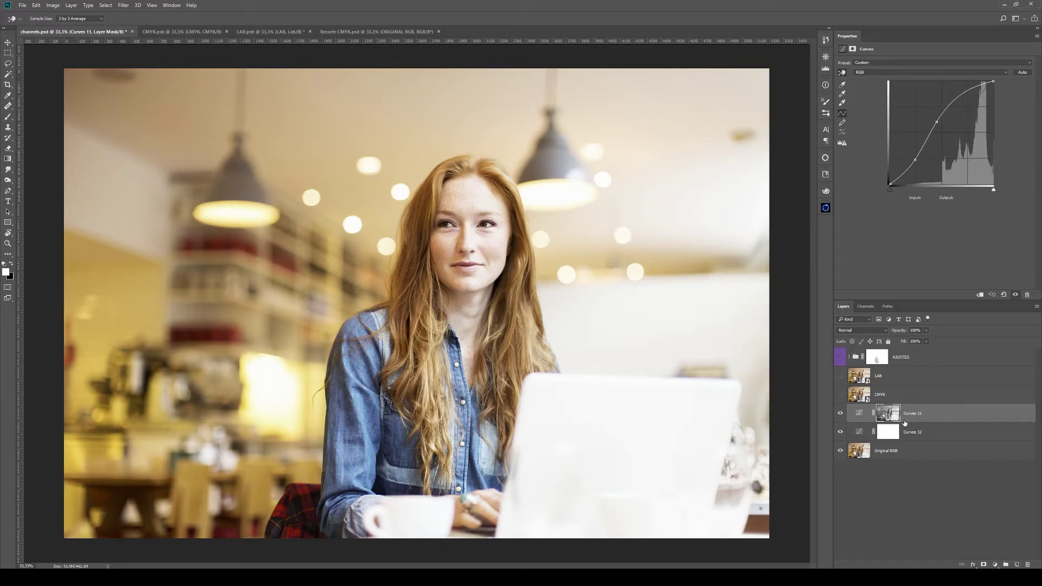
left_click_drag(905, 423, 927, 420)
left_click(926, 419, "alt")
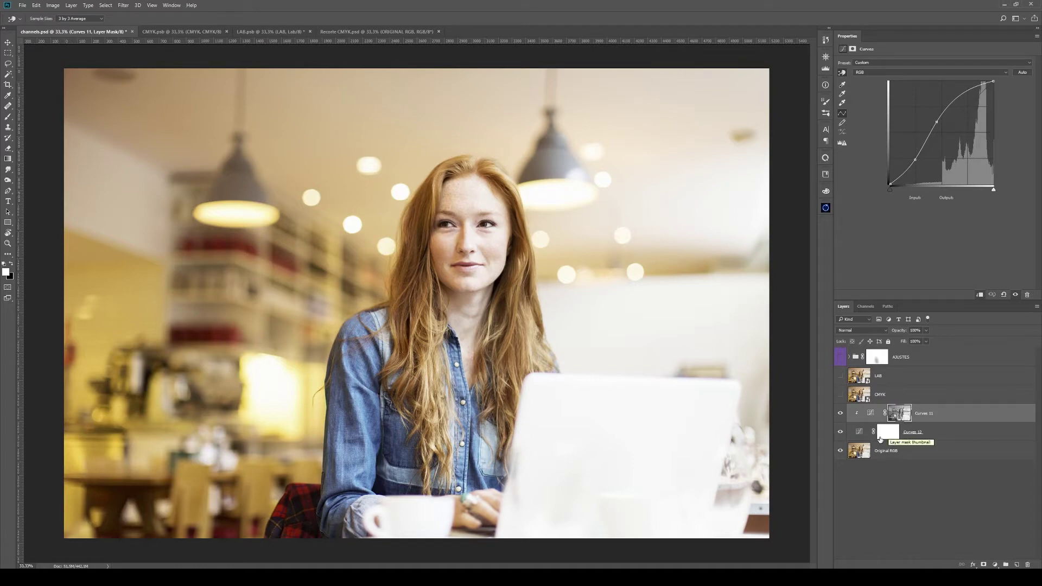
Inspect the Curves 11 layer mask alone on the canvas, and invert the white mask of Curves 12 to black
left_click(929, 434)
key("g")
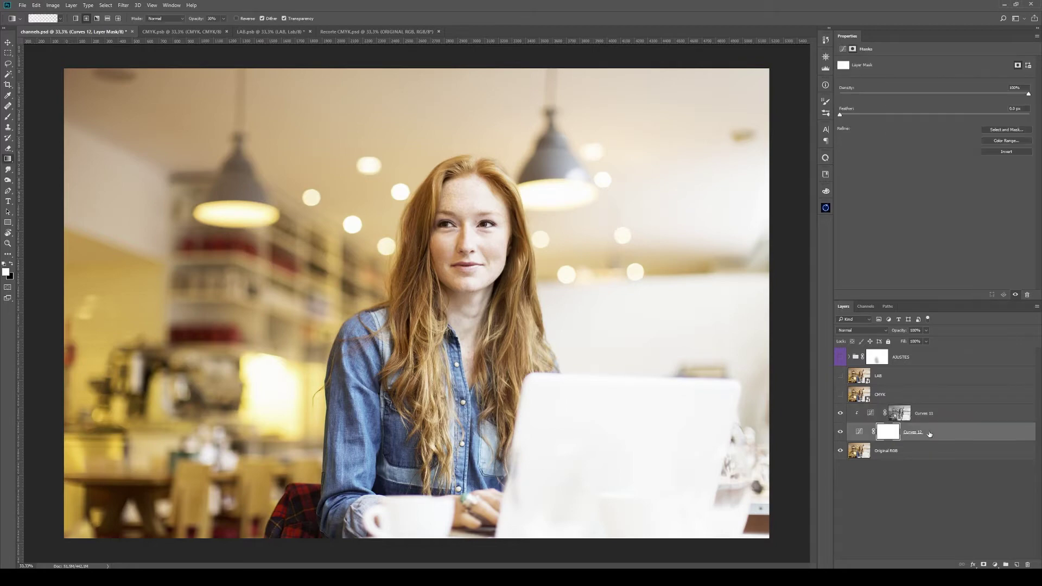
left_click(899, 413, "alt")
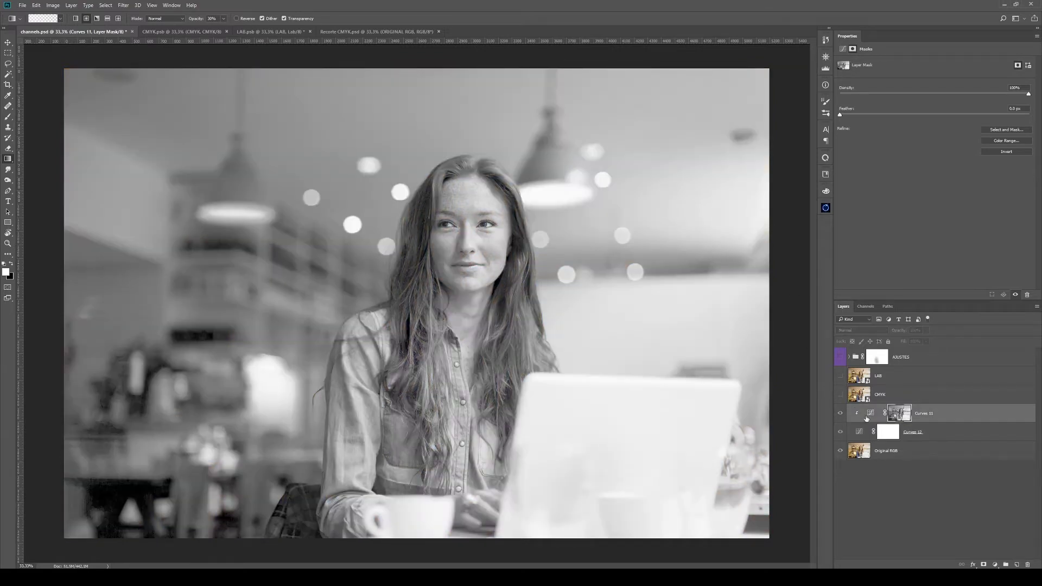
left_click(898, 419, "alt")
left_click(887, 431)
key("ctrl+i")
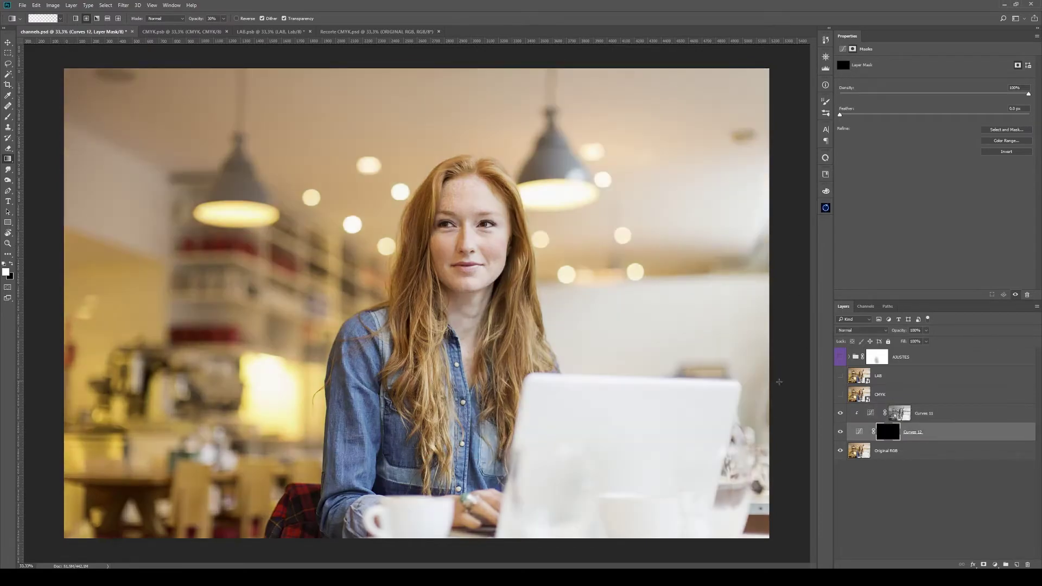
Paint white with an enlarged brush on the Curves 12 mask over the woman, and display the Curves 11 mask alone
key("b")
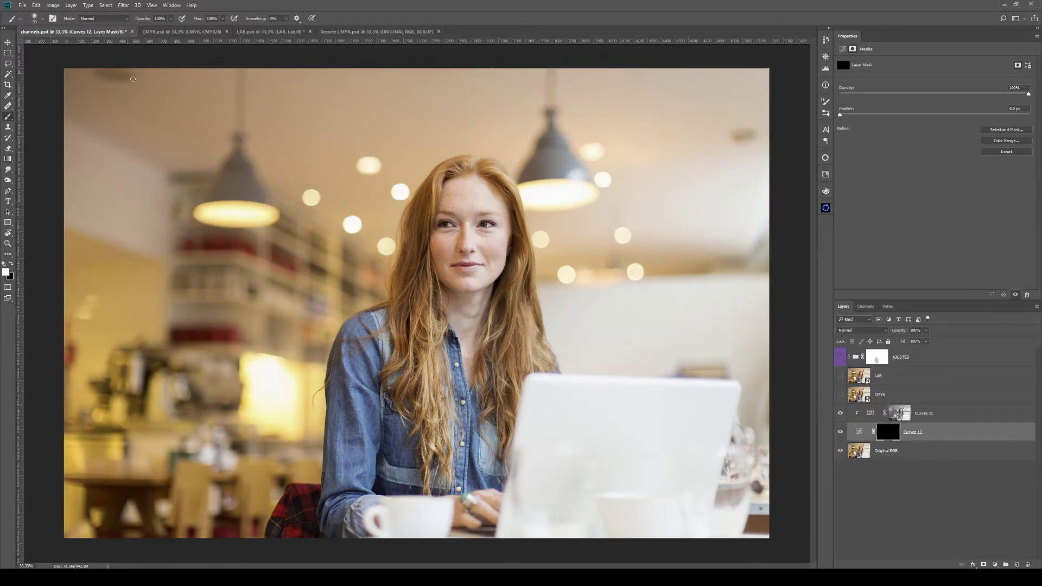
left_click_drag(359, 241, 402, 241)
mouse_move(426, 460)
left_mouse_down()
mouse_move(417, 421)
mouse_move(415, 363)
mouse_move(428, 428)
mouse_move(417, 391)
mouse_move(425, 195)
mouse_move(436, 189)
mouse_move(491, 211)
mouse_move(493, 321)
mouse_move(505, 353)
mouse_move(461, 457)
mouse_move(473, 472)
mouse_move(374, 472)
mouse_move(373, 358)
left_mouse_up()
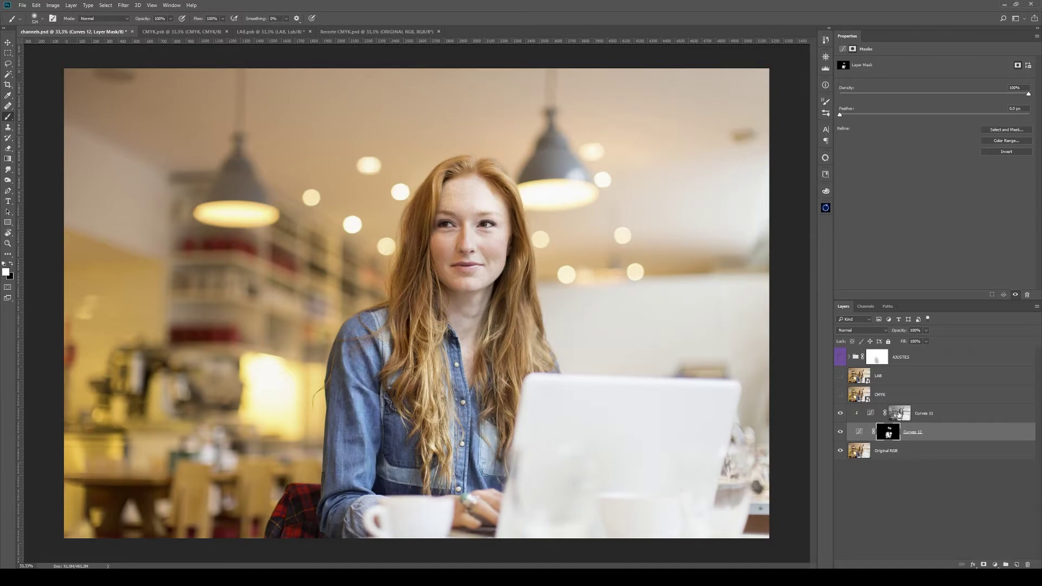
left_click(898, 413, "alt")
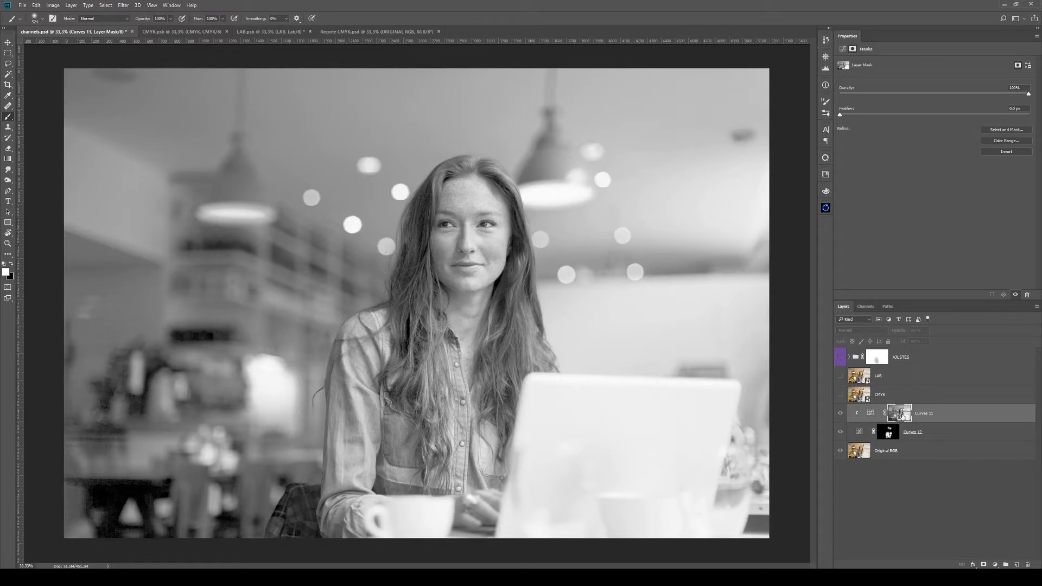
In the CMYK.psb document, view the Cyan, Magenta, Yellow and Black channels individually, ending on Cyan
left_click(182, 31)
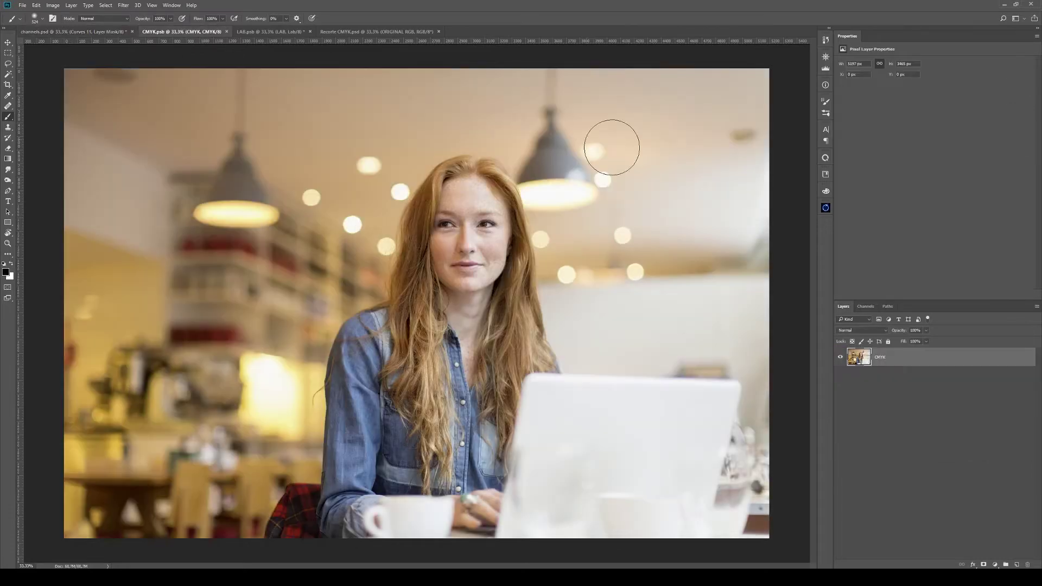
left_click(866, 306)
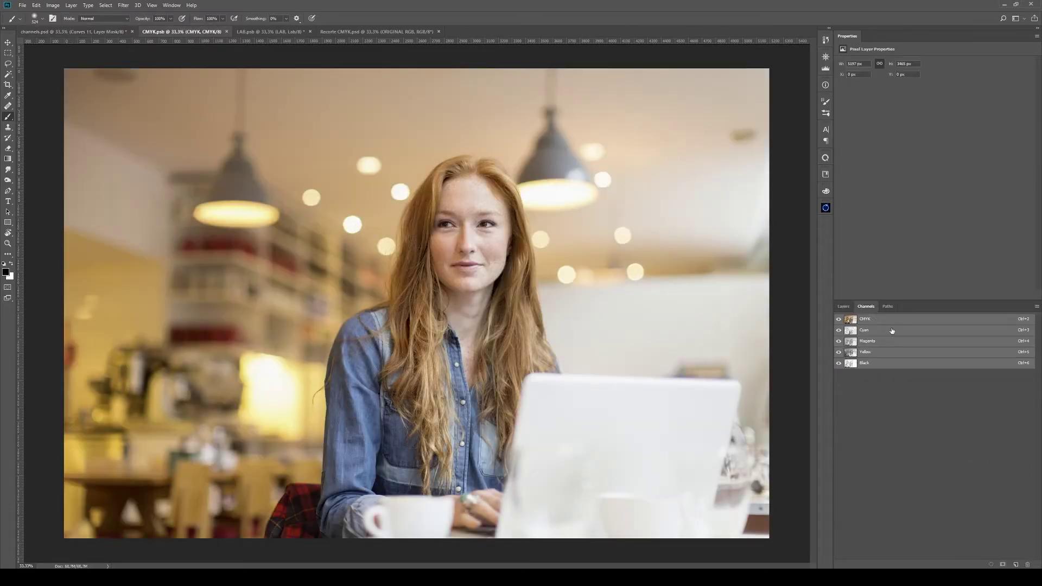
left_click(891, 331)
left_click(887, 341)
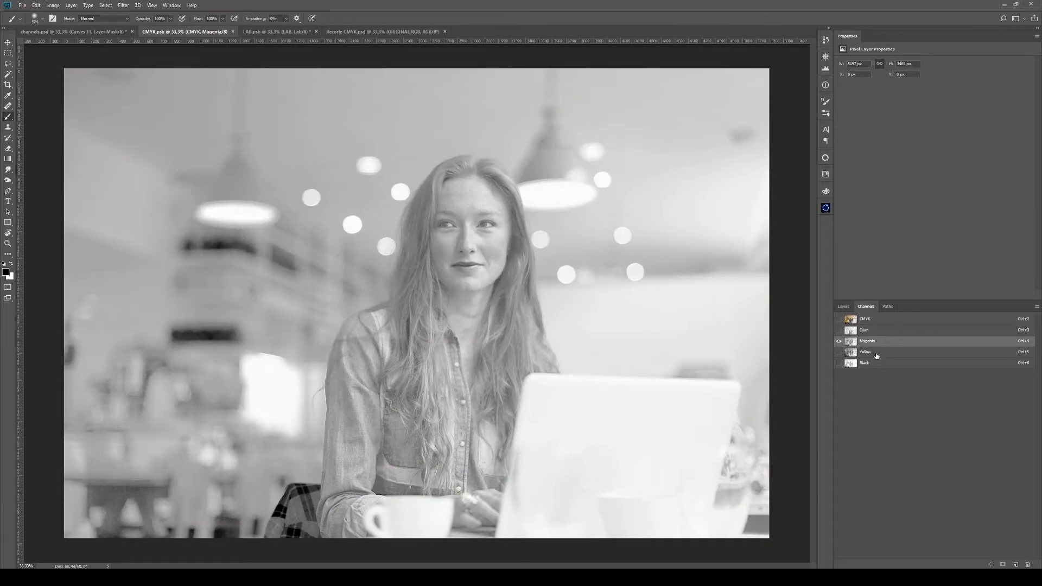
left_click(876, 353)
left_click(874, 364)
left_click(872, 353)
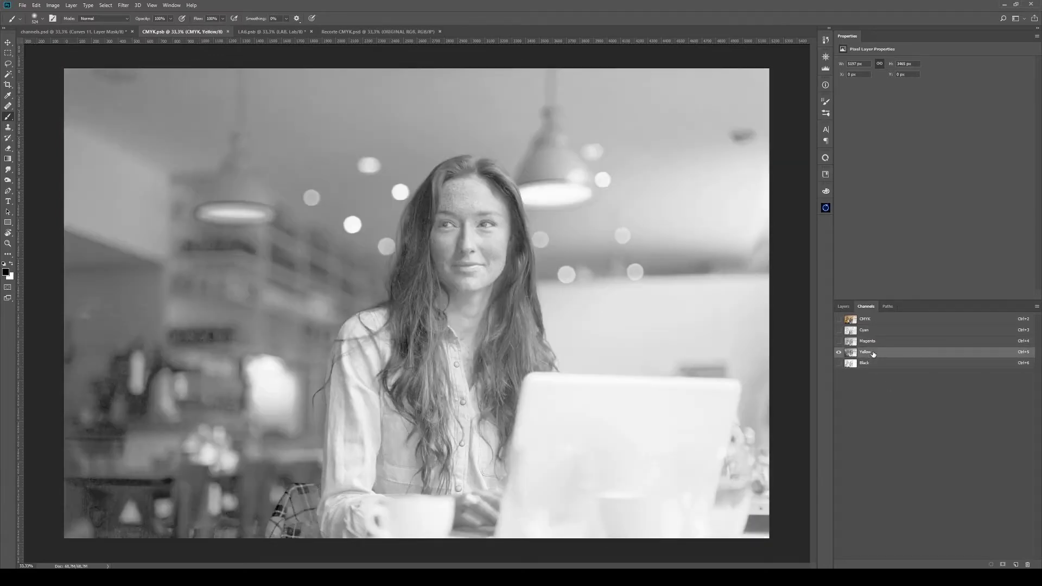
left_click(872, 341)
left_click(856, 331)
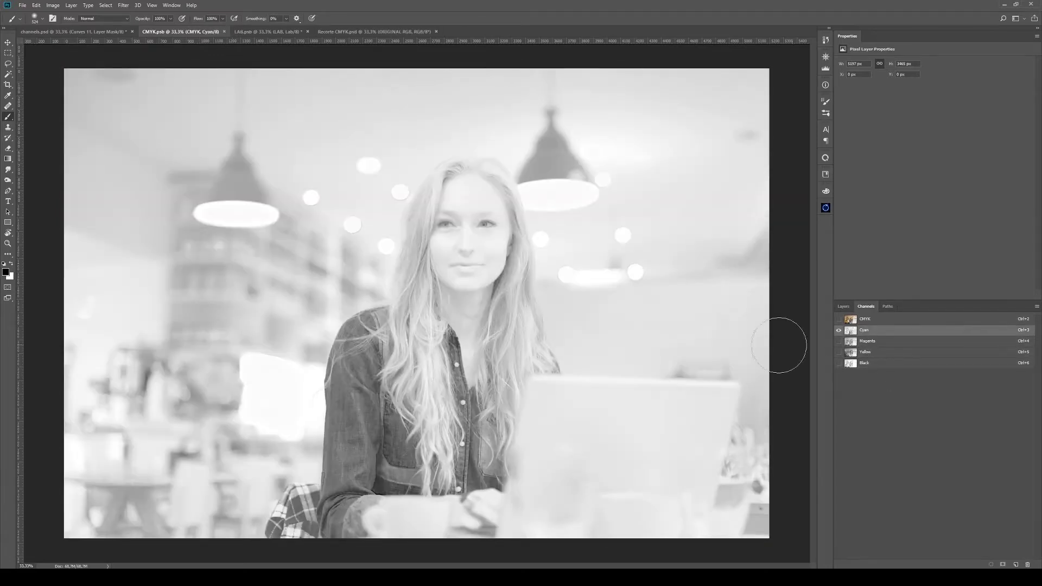
Duplicate the Cyan channel into channels.psd and rename the copy there as CYAN
right_click(872, 334)
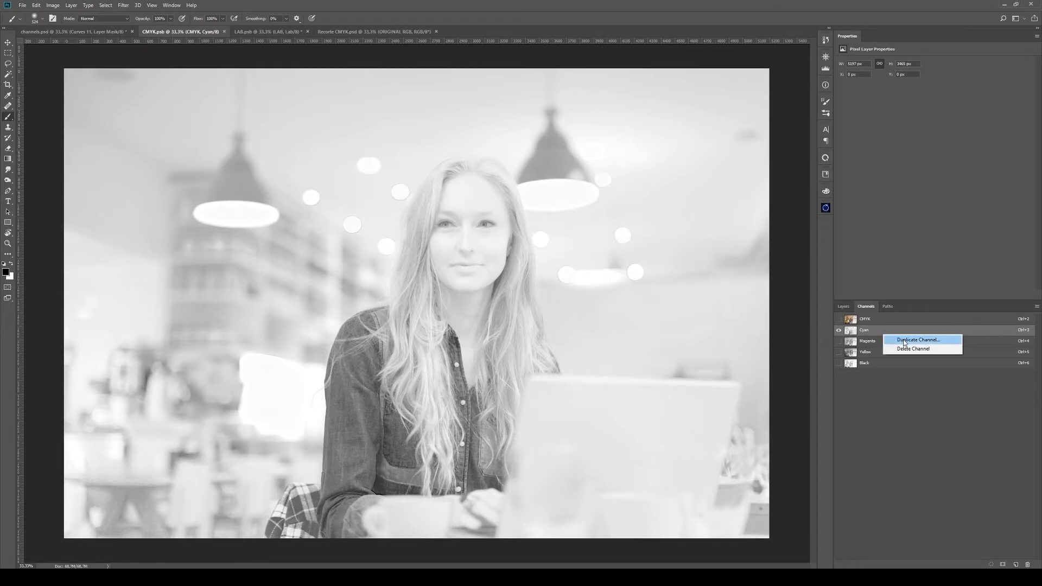
left_click(904, 340)
left_click(542, 213)
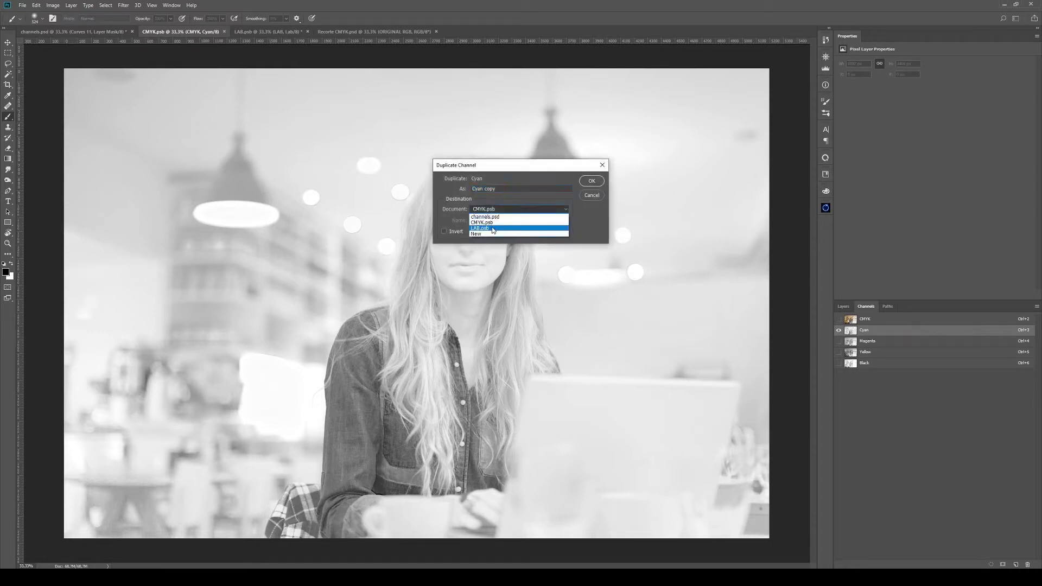
left_click(488, 217)
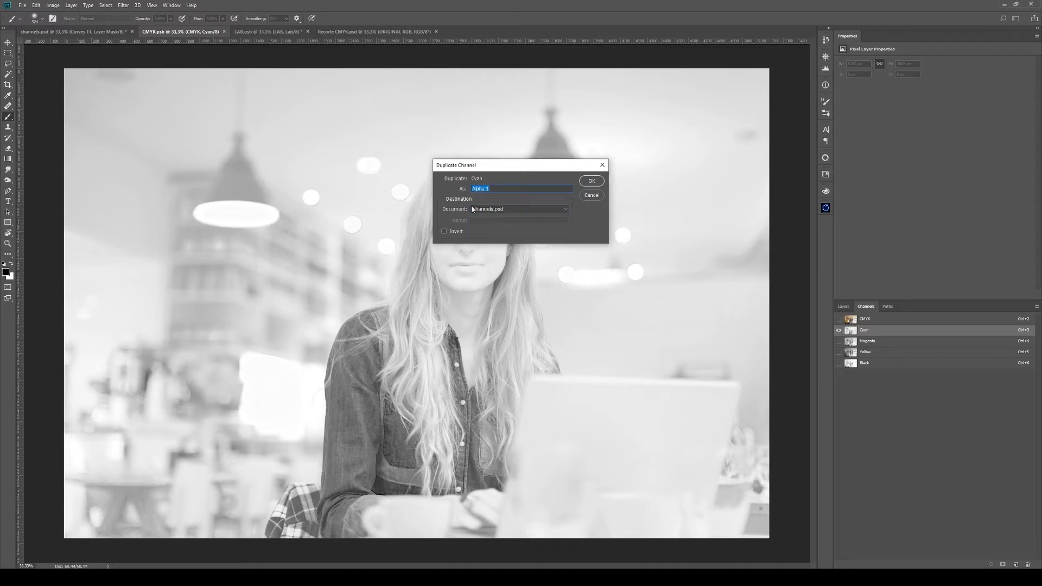
left_click(591, 181)
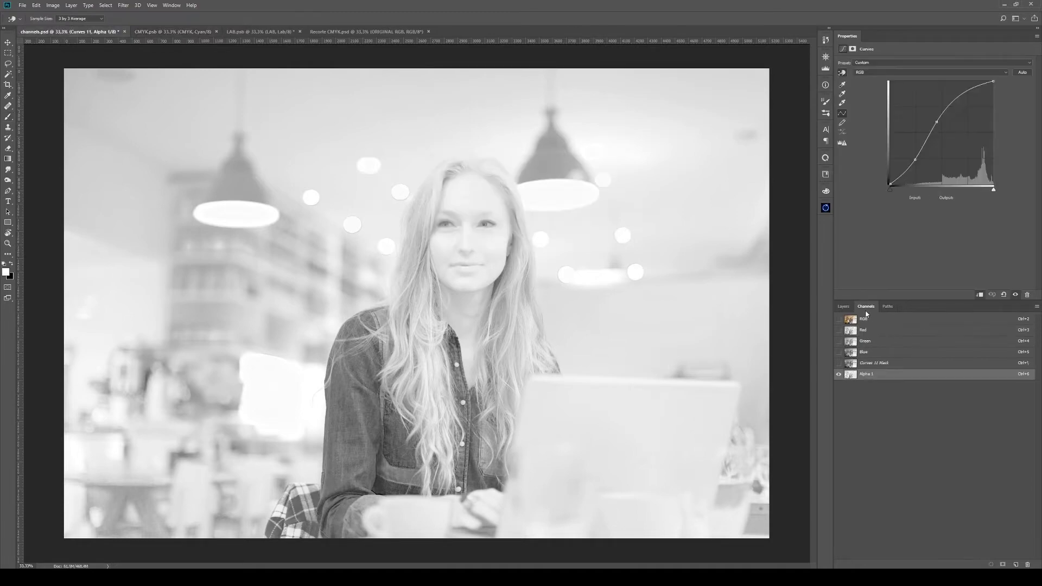
double_click(861, 374)
type("CYAN")
key("Return")
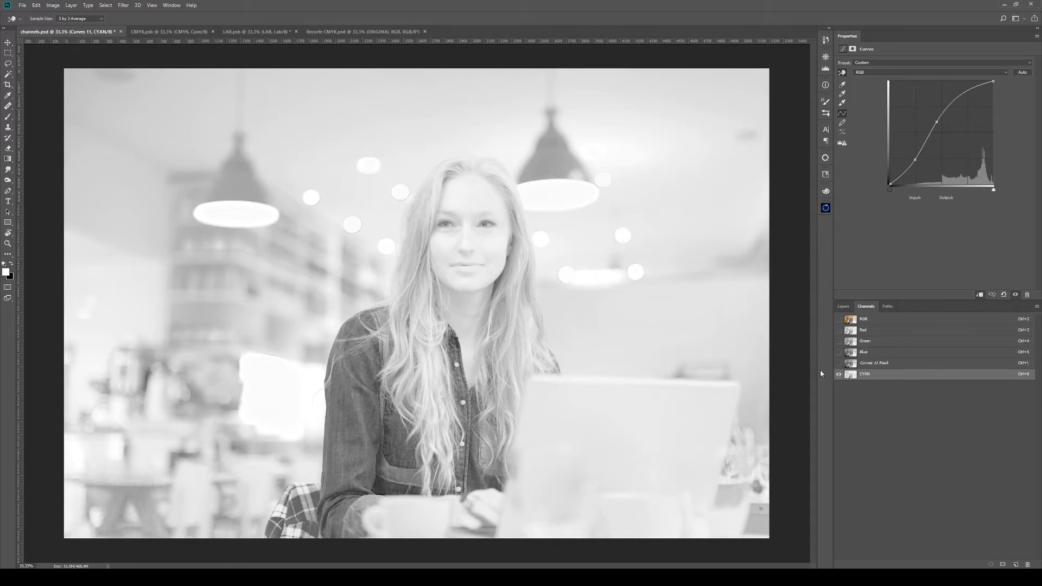
Load the CYAN channel as a selection, return to the RGB composite and hide the Curves 12 layer
left_click(852, 376, "ctrl")
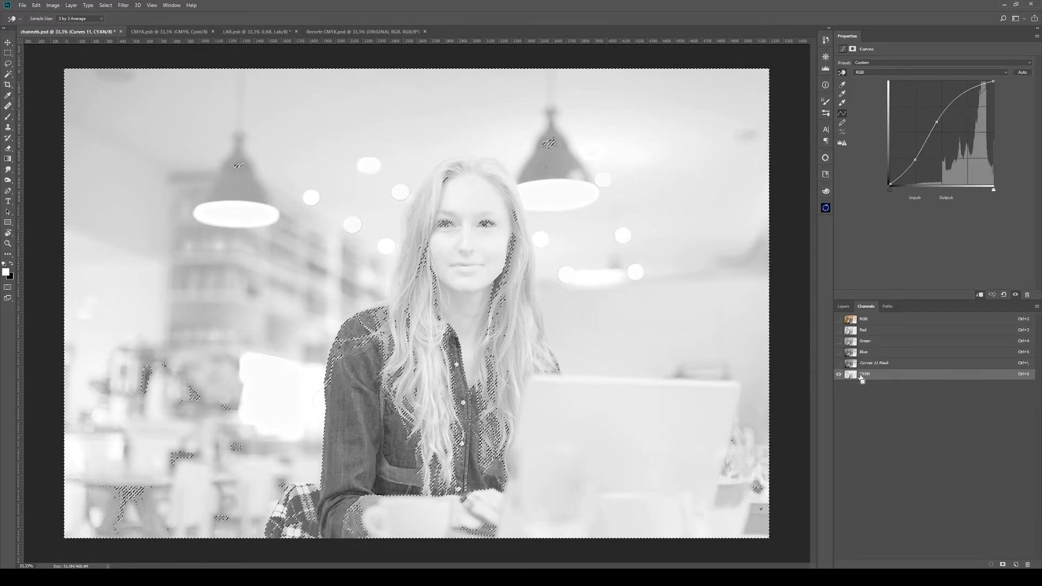
left_click(844, 307)
key("ctrl+2")
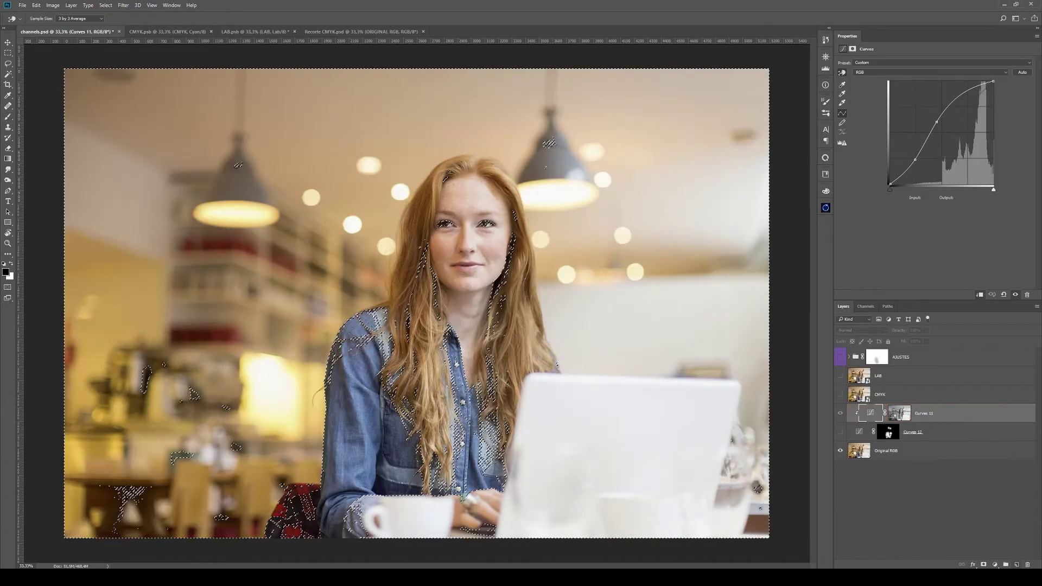
Add a Curves adjustment above Curves 11, masked by the selection, and raise the curve's midtones
left_click(995, 565)
left_click(977, 436)
left_click_drag(943, 132, 933, 120)
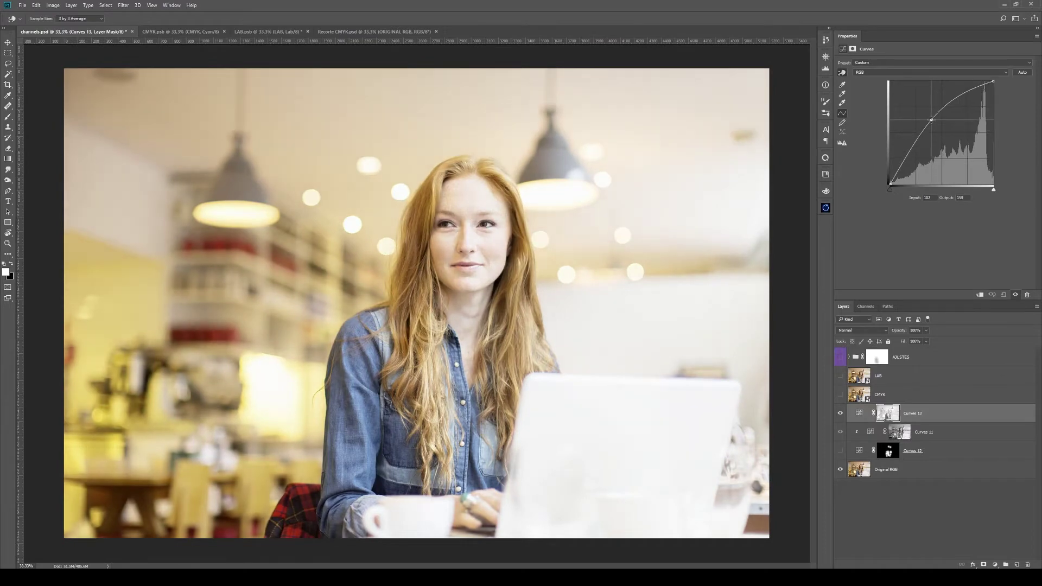
Add another Curves adjustment with a white mask directly above Curves 11 and clip the Curves 13 layer to it
left_click(977, 437)
left_click(995, 565)
left_click(982, 438)
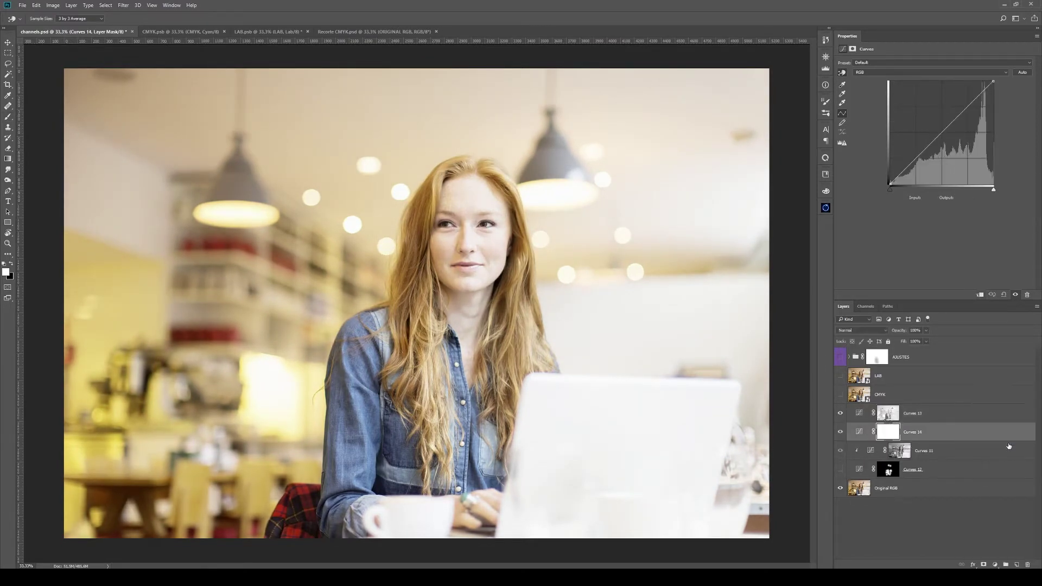
left_click(944, 421, "alt")
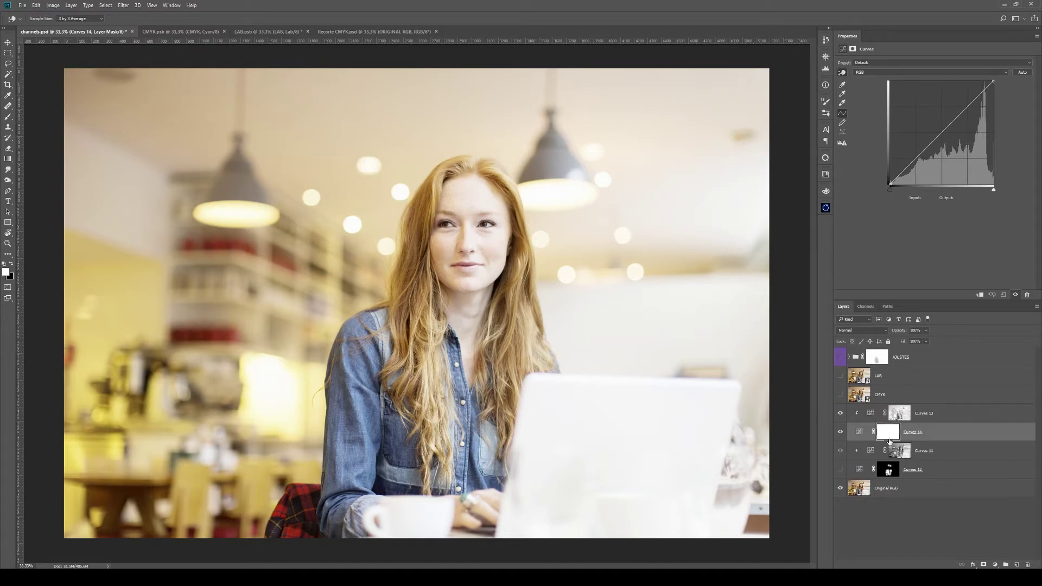
Invert the Curves 14 mask to black and paint white on it over the long hair falling across the shirt
left_click(887, 435)
key("ctrl+i")
key("b")
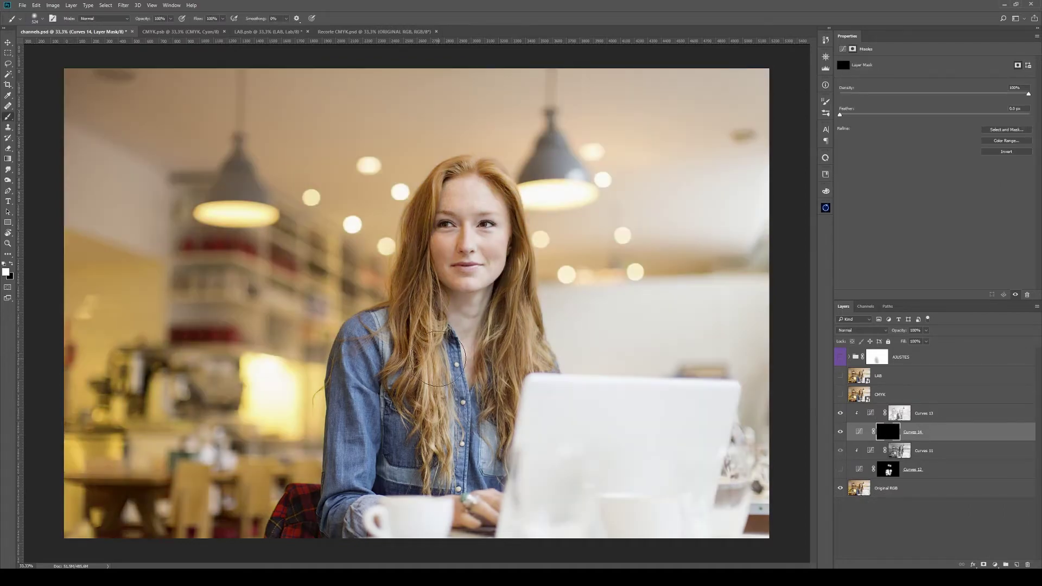
left_click_drag(437, 436, 427, 356)
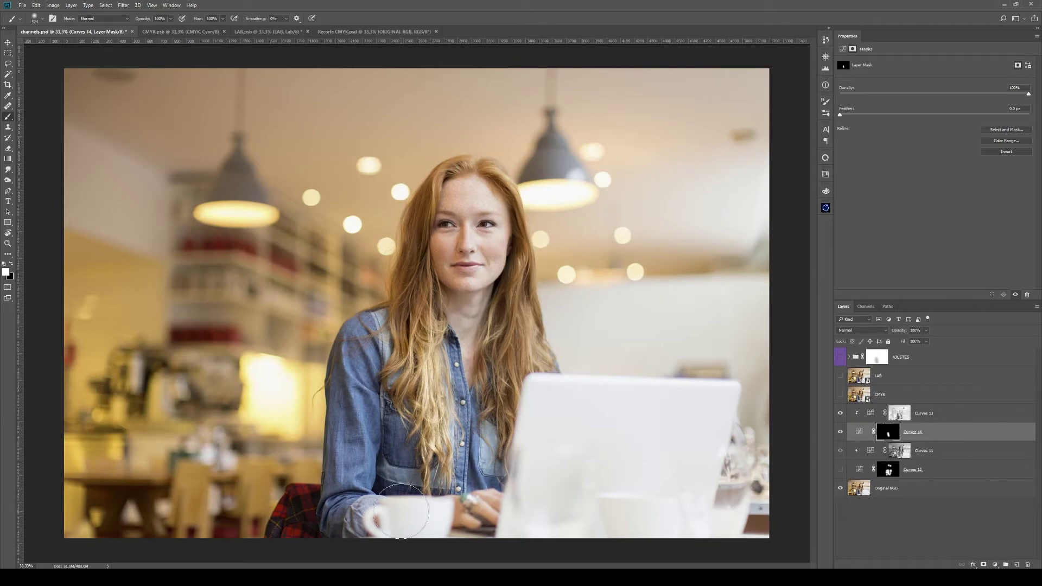
Compare the Curves 12 effect with the Curves 14 effect by alternating their visibility, leaving only Curves 14 shown
left_click(840, 432)
left_click(840, 469)
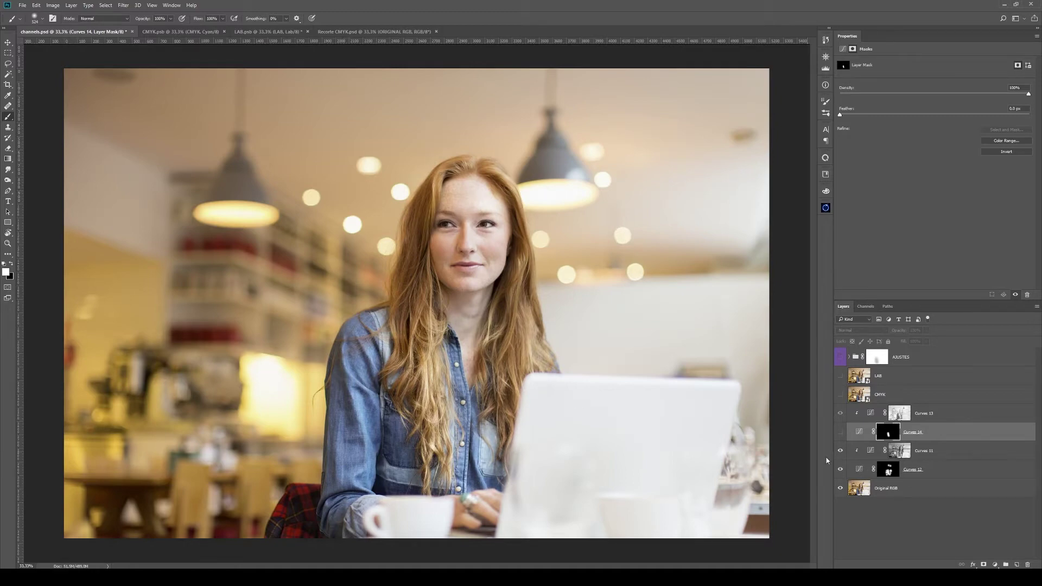
left_click(840, 468)
left_click(840, 432)
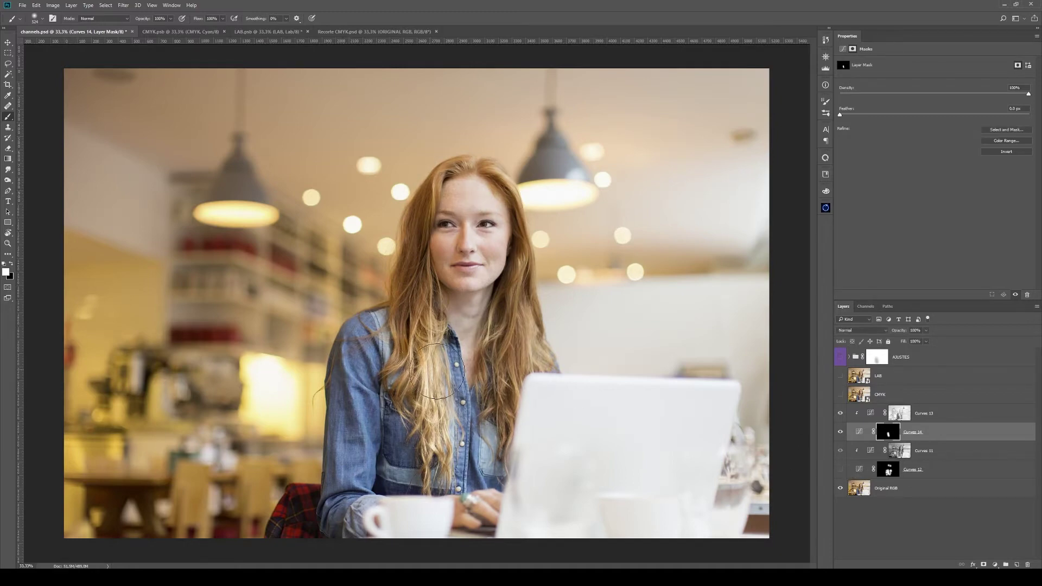
Paint white on the Curves 14 mask over the denim shirt sleeve beside the hair
key("z")
left_click(444, 474)
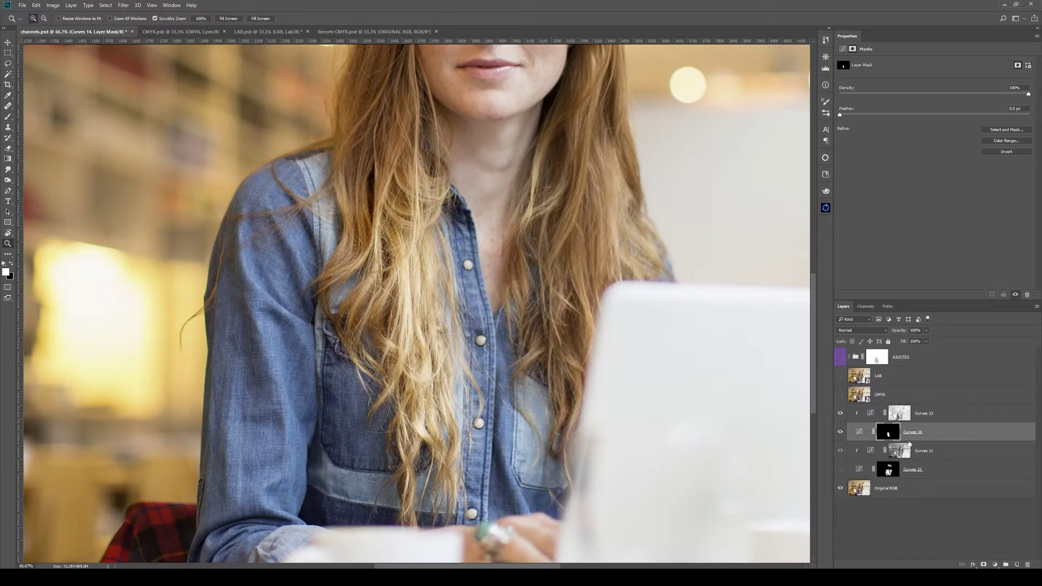
key("b")
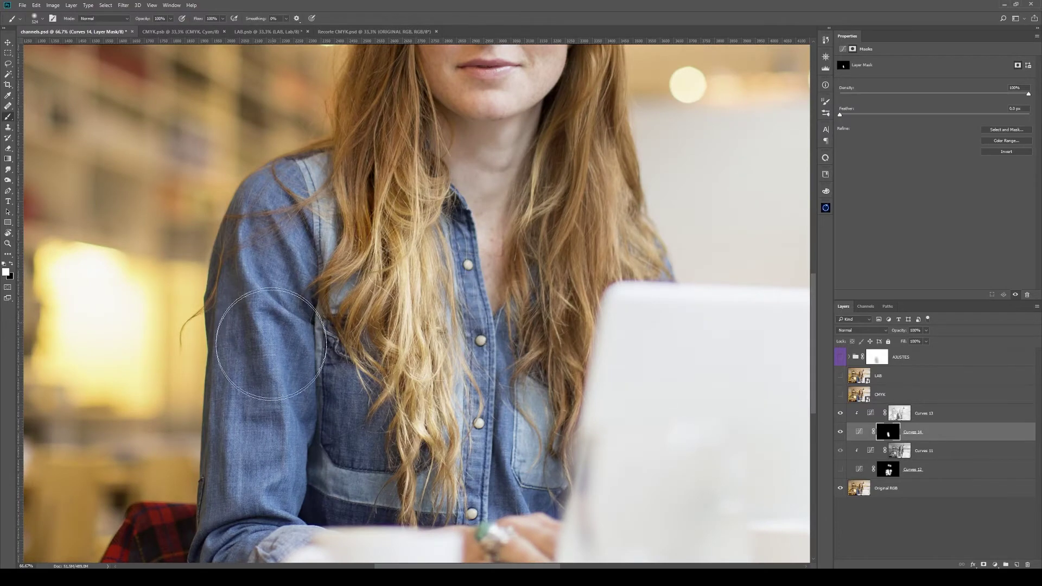
left_click_drag(279, 365, 314, 453)
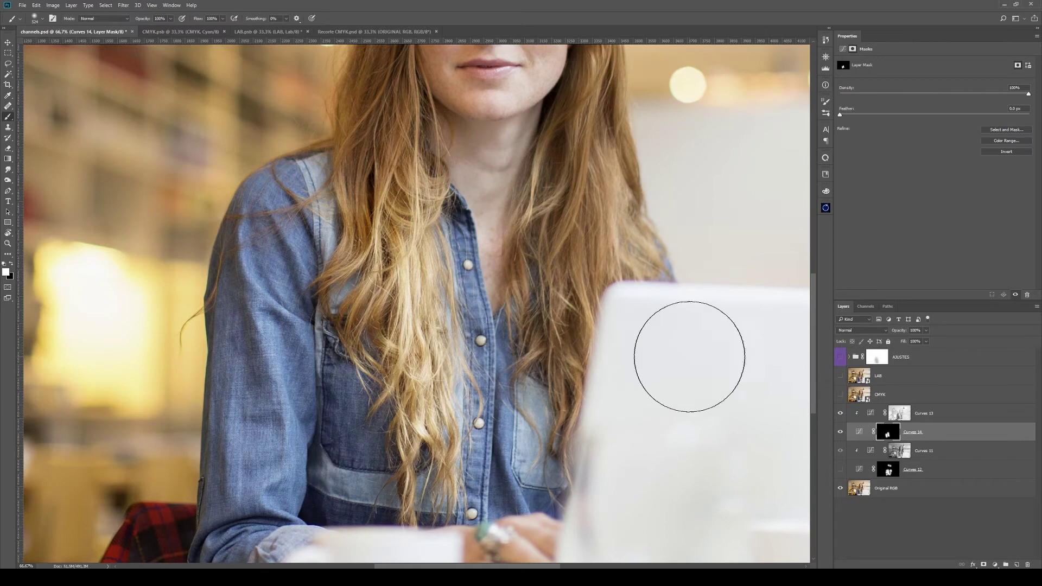
Refine the Curves 14 mask over the hair beside the laptop with a larger brush at 30% opacity
left_click_drag(504, 229, 506, 339)
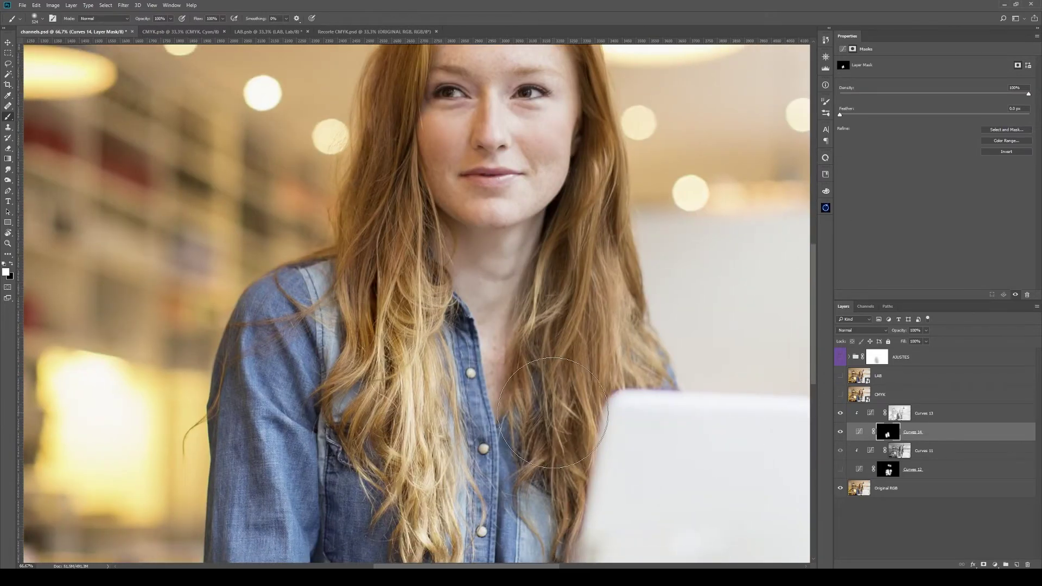
key("3")
key("x")
key("]")
key("]")
key("]")
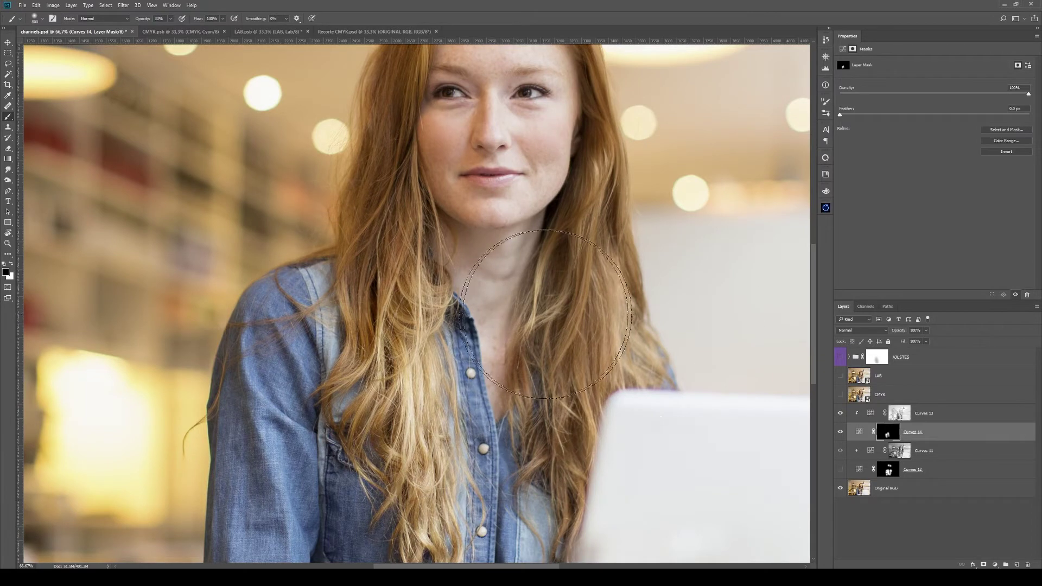
left_click_drag(624, 271, 533, 344)
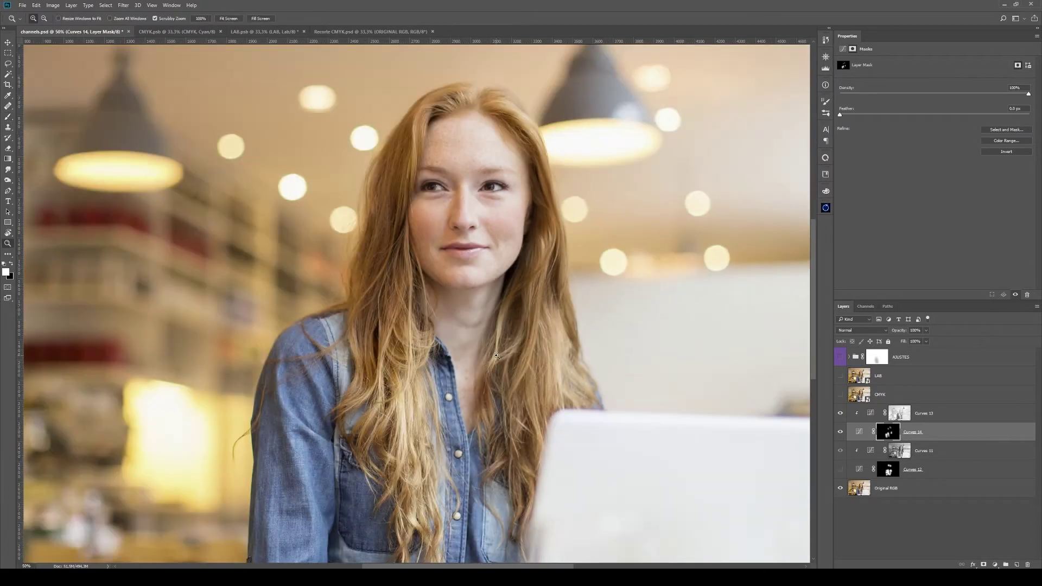
mouse_move(502, 344)
left_mouse_down()
mouse_move(497, 304)
mouse_move(480, 332)
left_mouse_up()
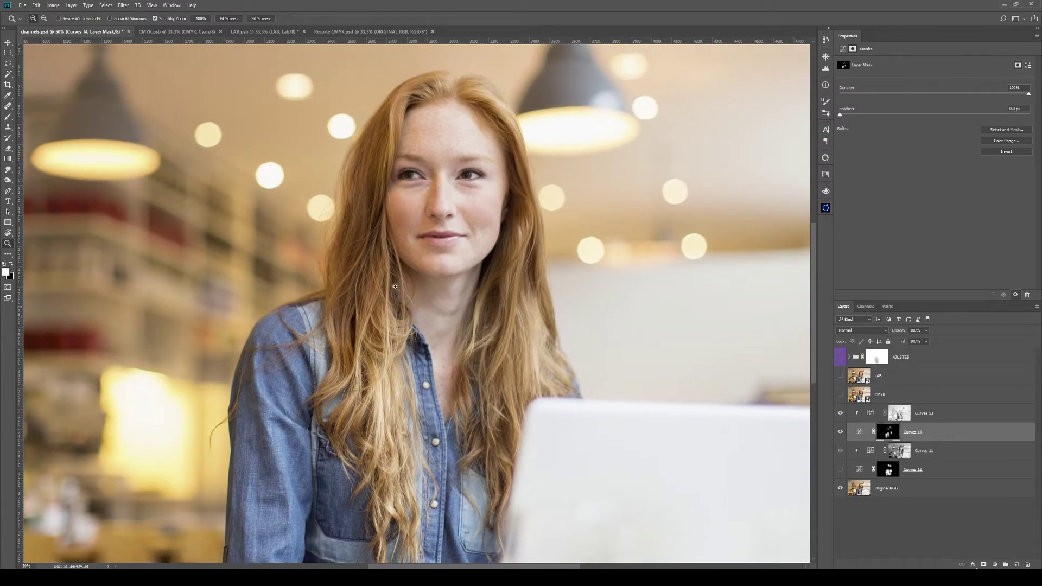
left_click_drag(481, 267, 501, 231)
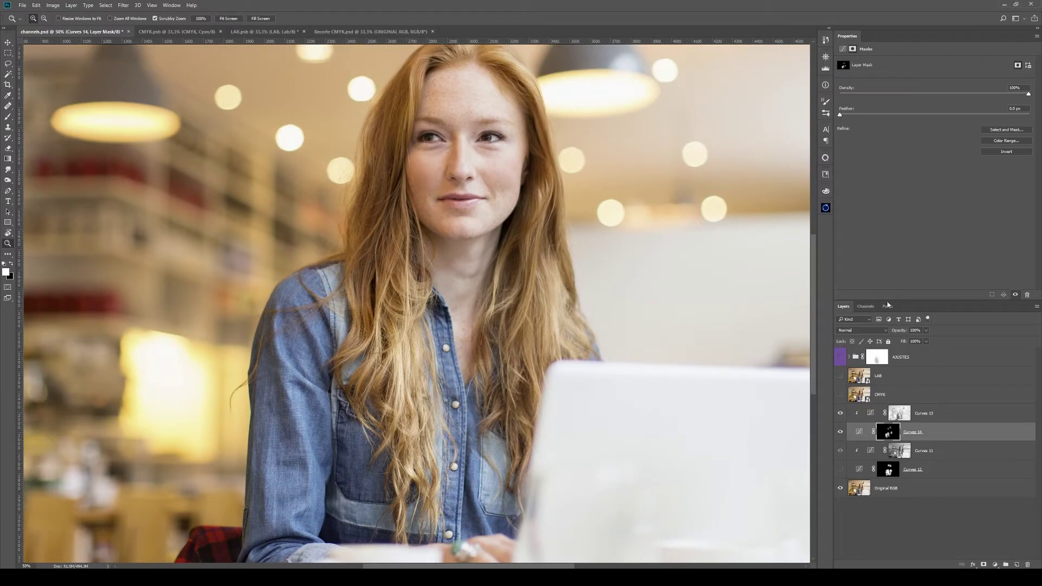
Load the RGB composite channel as a selection, return to the layer stack and deselect
left_click(866, 307)
left_click(875, 331)
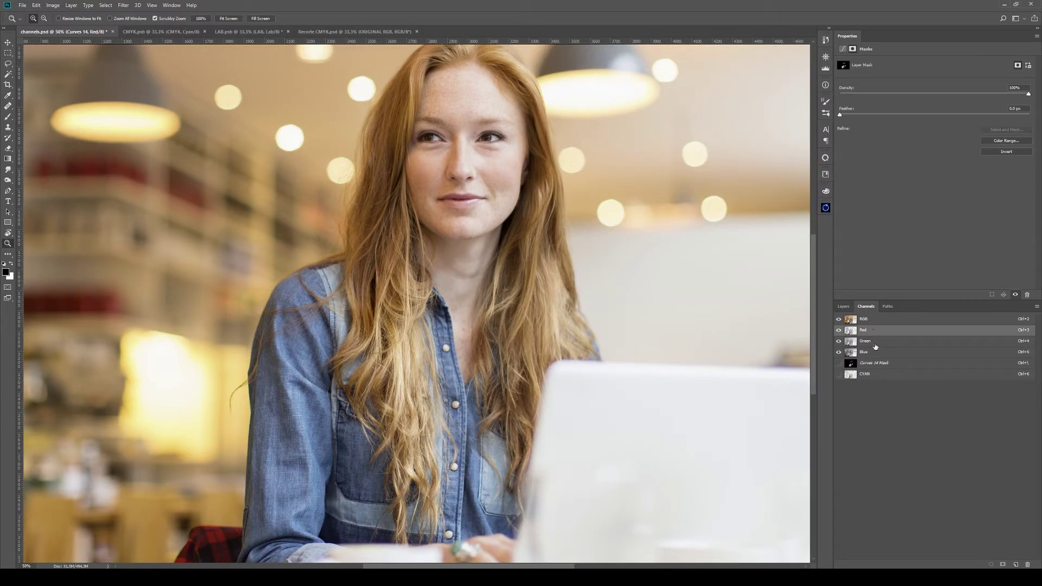
left_click(864, 320)
left_click(851, 320, "ctrl")
left_click(843, 308)
key("ctrl+d")
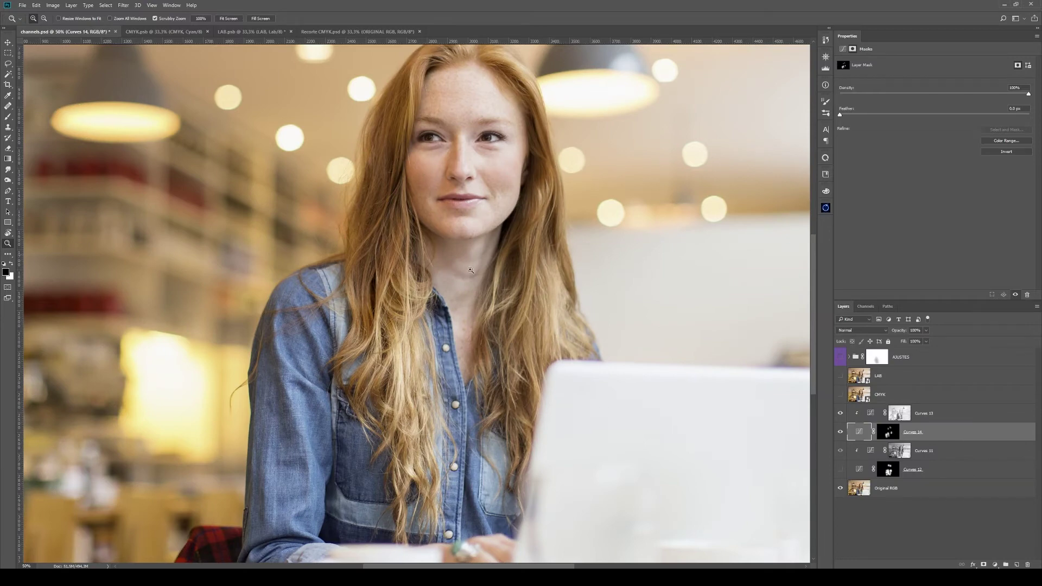
Hide the Curves 14 adjustment and inspect the Curves 13 layer mask on its own before returning to the image
left_click(448, 327, "alt")
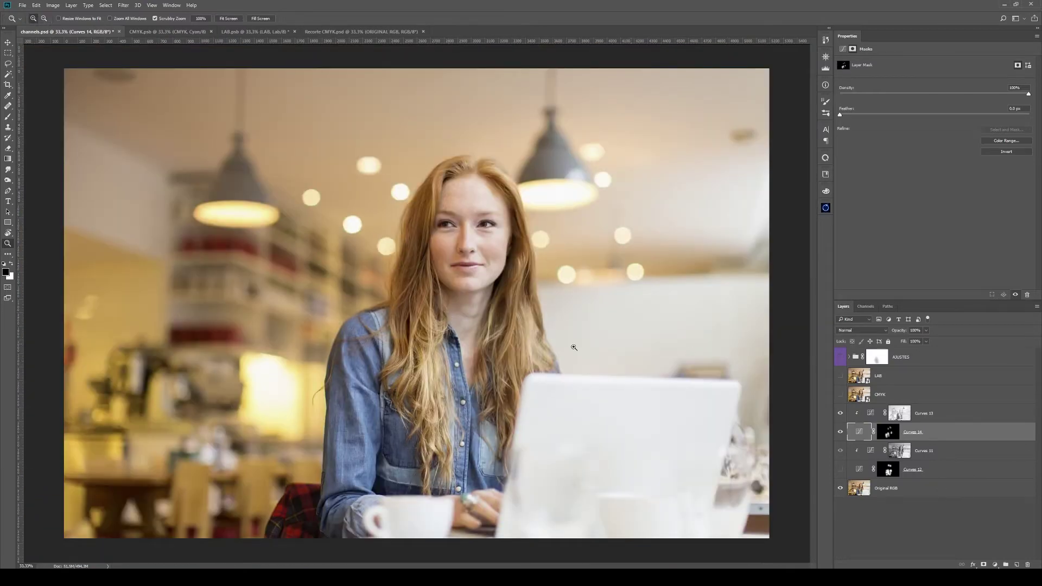
left_click(840, 432)
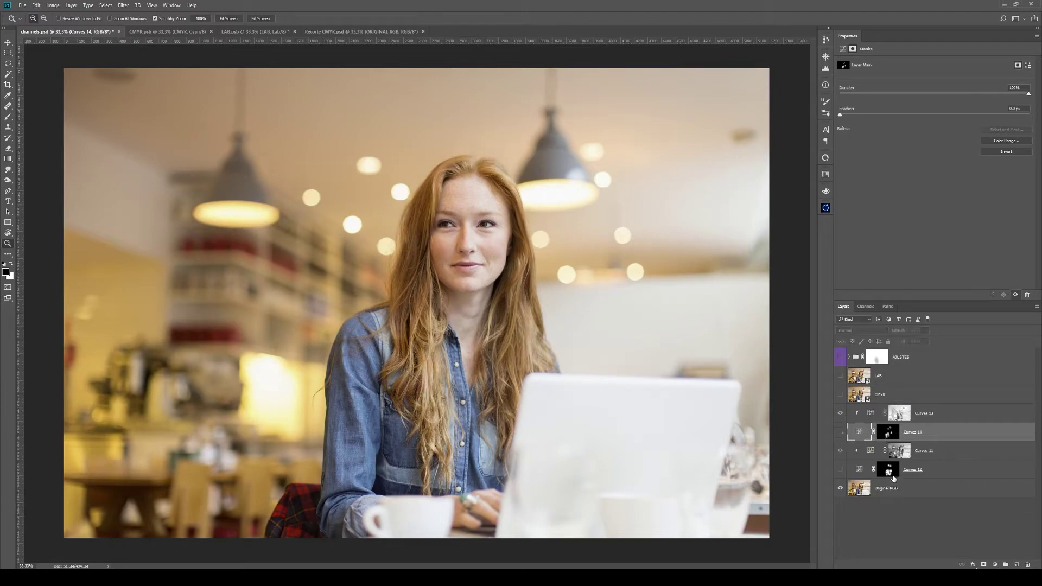
left_click(895, 452, "alt")
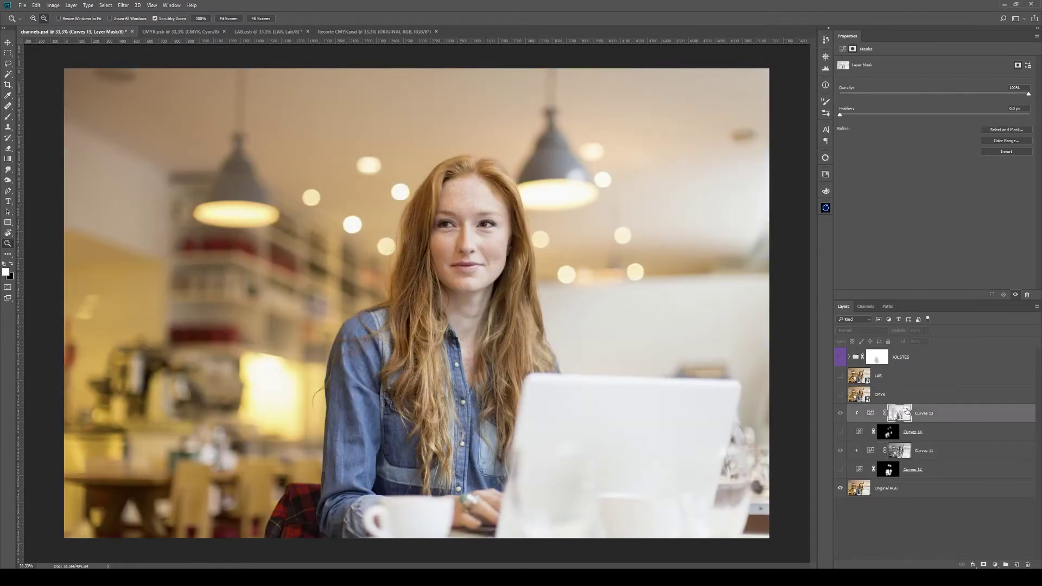
left_click(907, 410)
left_click(907, 411, "alt")
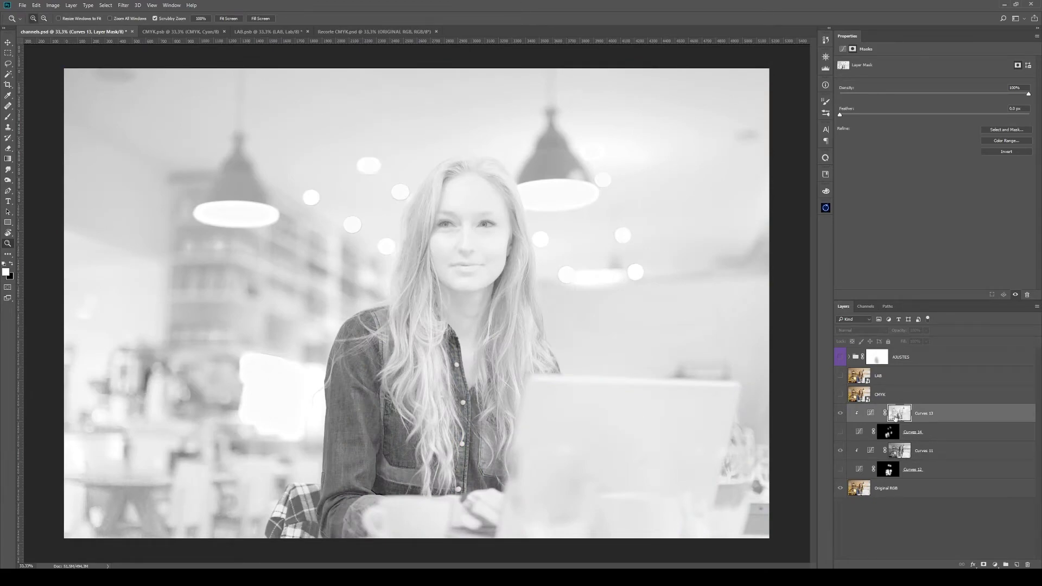
left_click(894, 415, "alt")
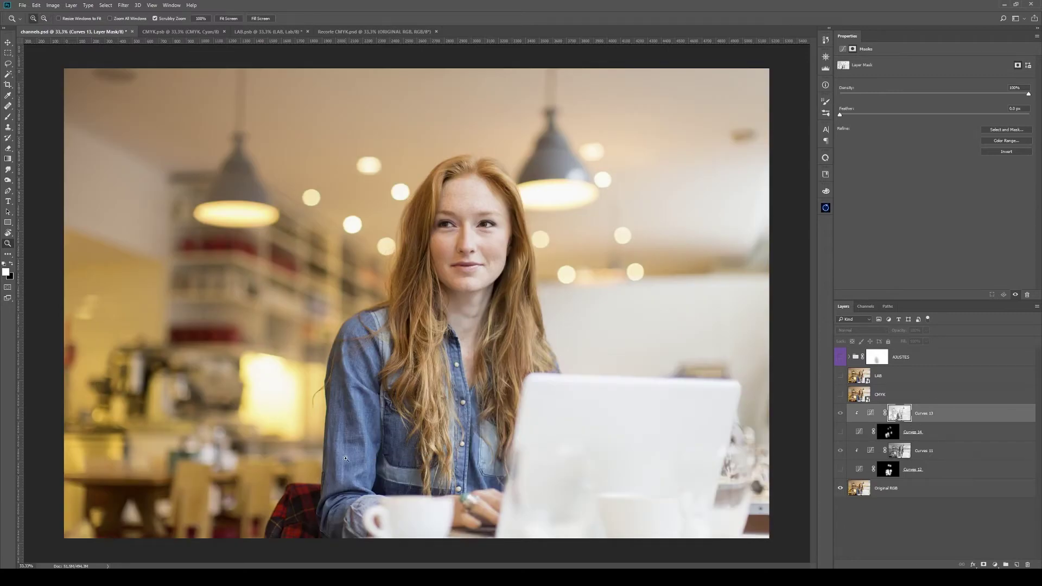
Add a Curves adjustment layer above Curves 13 and raise its midtones to brighten the whole image
left_click(995, 564)
left_click(974, 437)
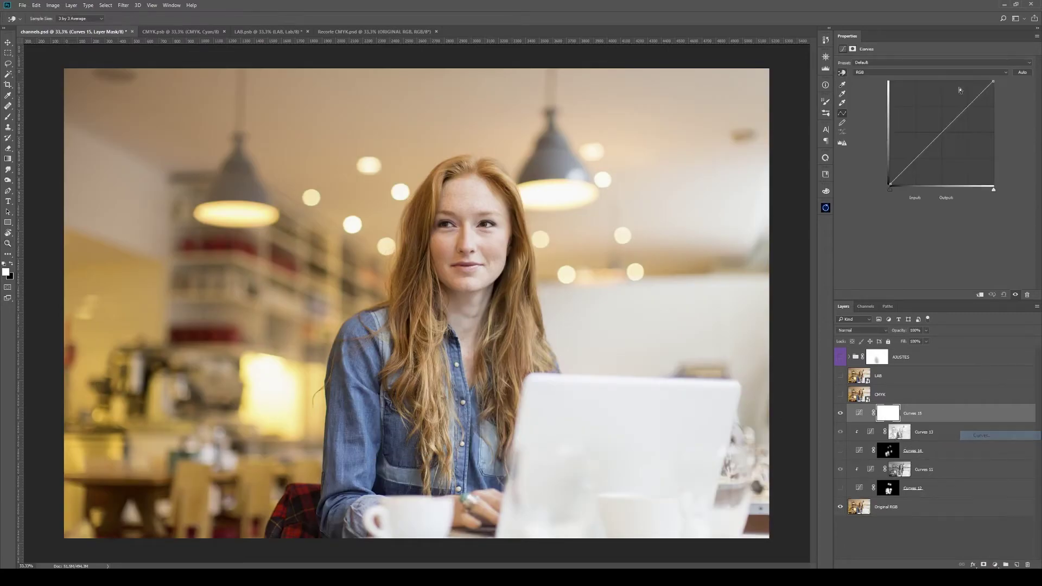
left_click_drag(964, 110, 964, 108)
left_click_drag(930, 142, 923, 147)
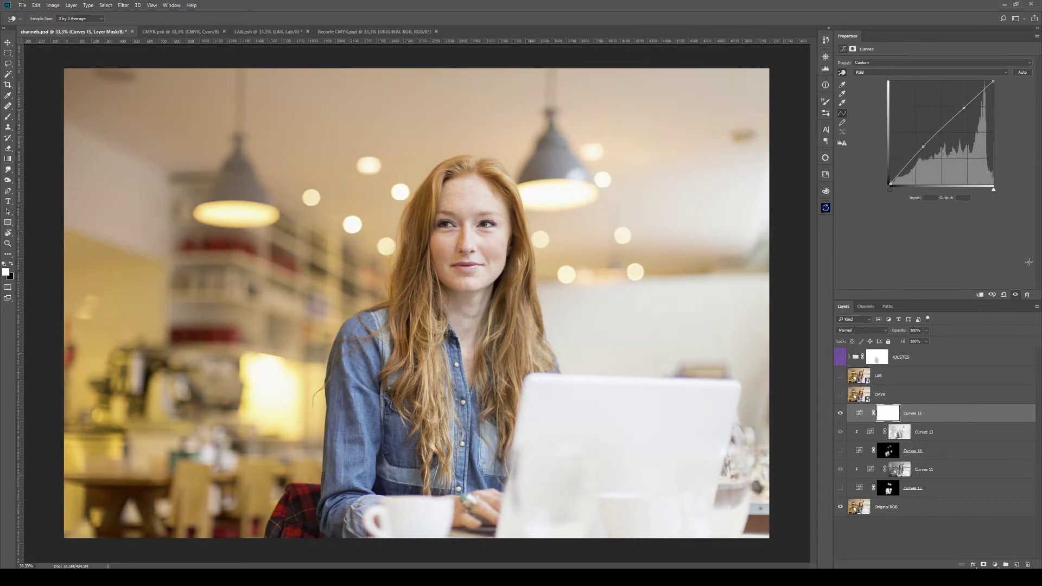
key("Delete")
left_click_drag(964, 108, 938, 110)
Try splitting the Underlying Layer highlights slider in the Blend If options of Curves 15 and cancel
double_click(987, 422)
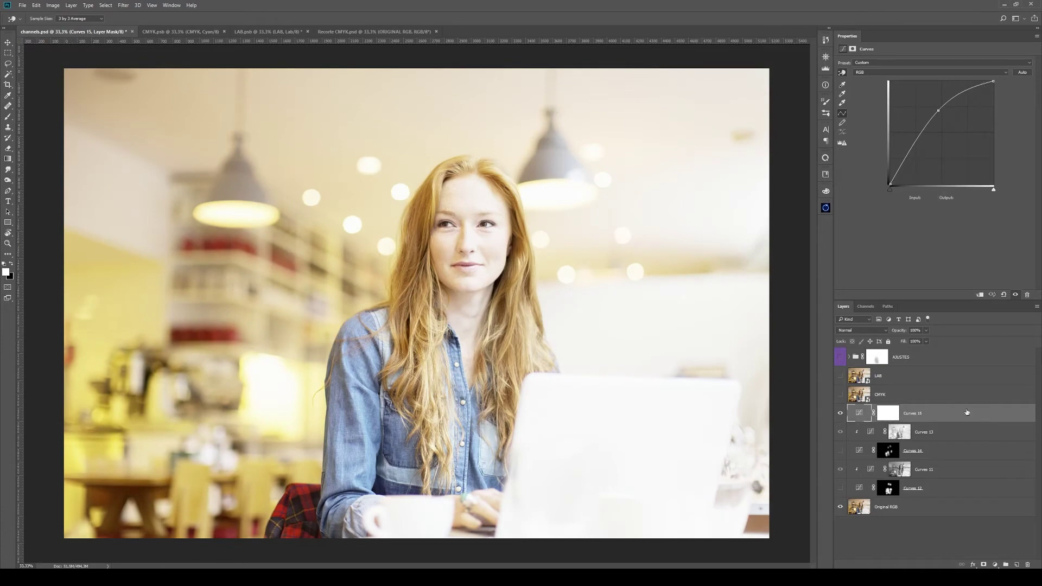
left_click_drag(684, 281, 777, 280)
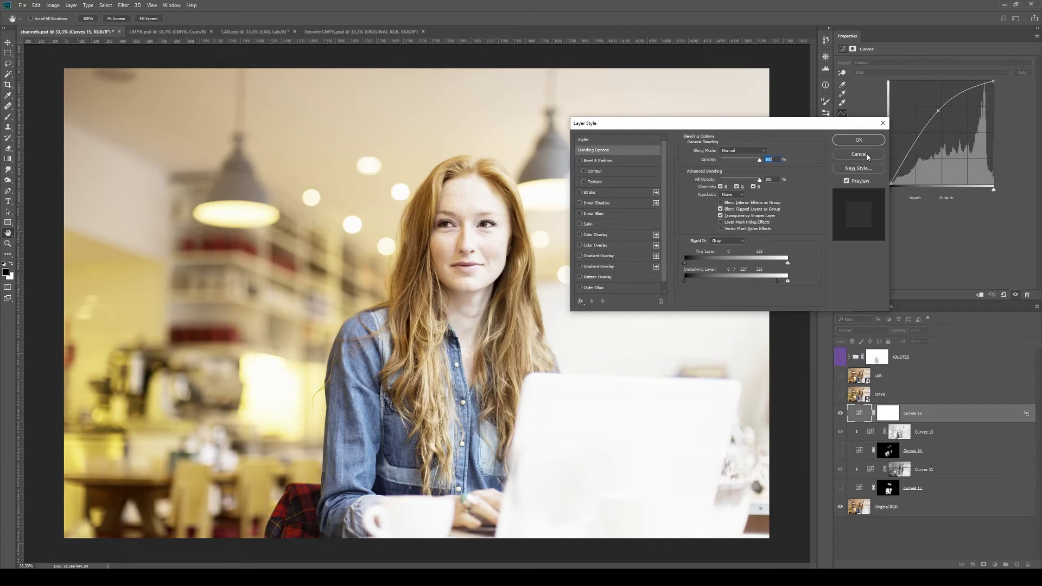
left_click(867, 154)
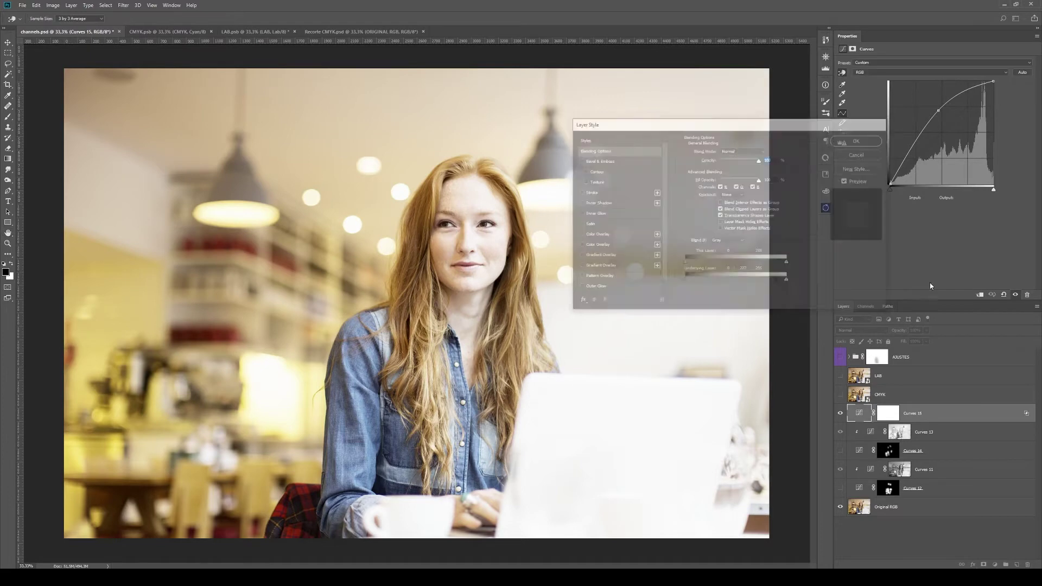
Delete all Curves adjustment layers, from Curves 12 up to Curves 15, above the Original RGB layer
left_click(841, 413)
left_click(840, 450)
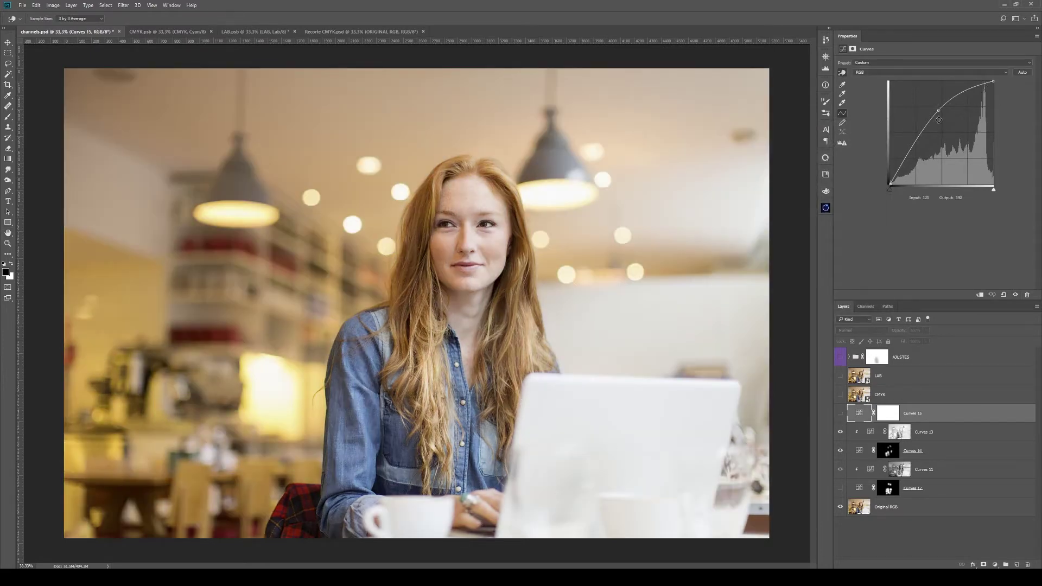
left_click_drag(924, 137, 923, 144)
left_click(919, 491)
left_click(925, 416, "shift")
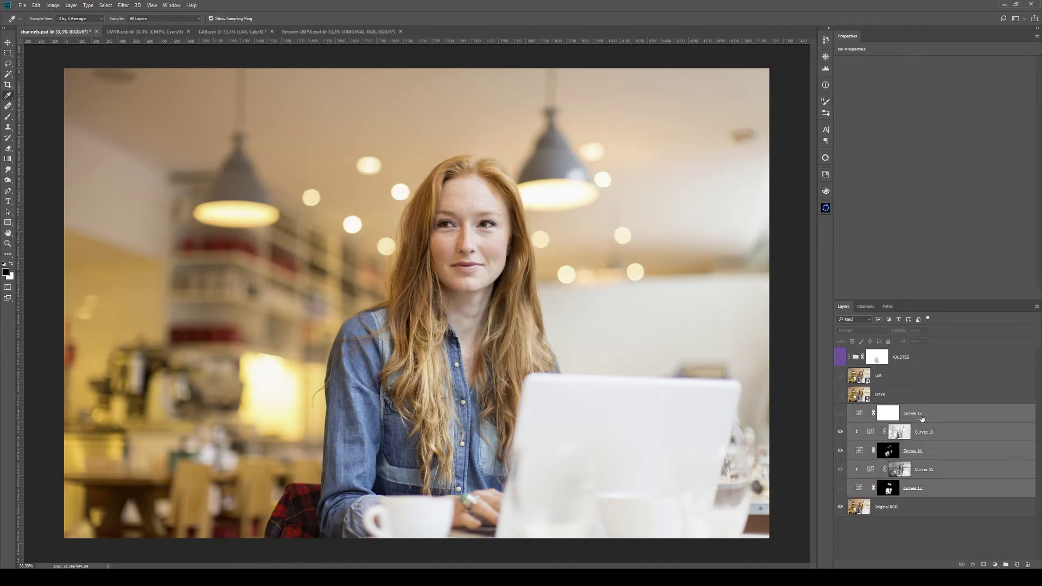
key("Delete")
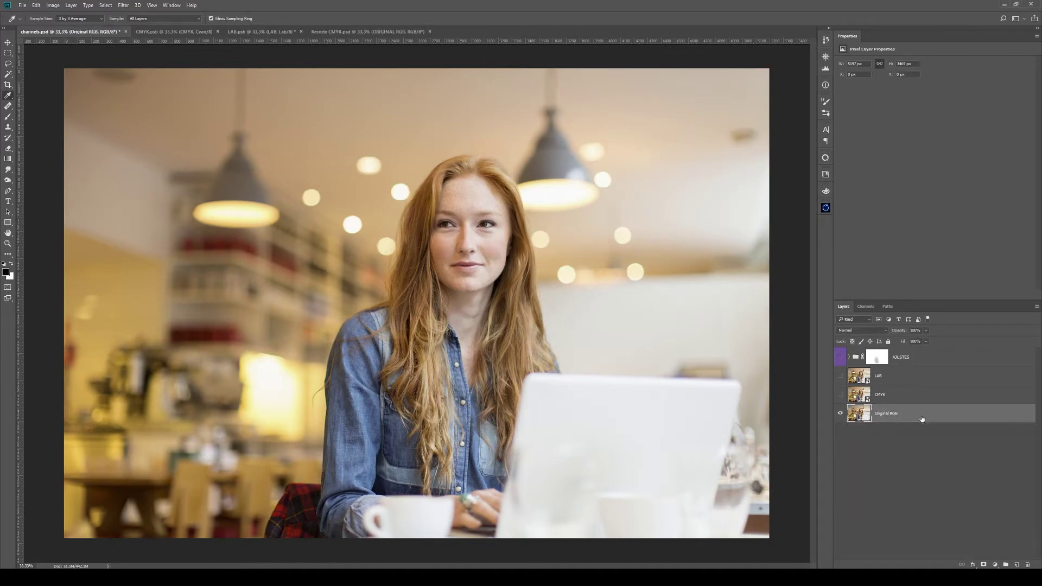
Show and hide the AJUSTES group to compare the adjusted portrait with the original
left_click(839, 360)
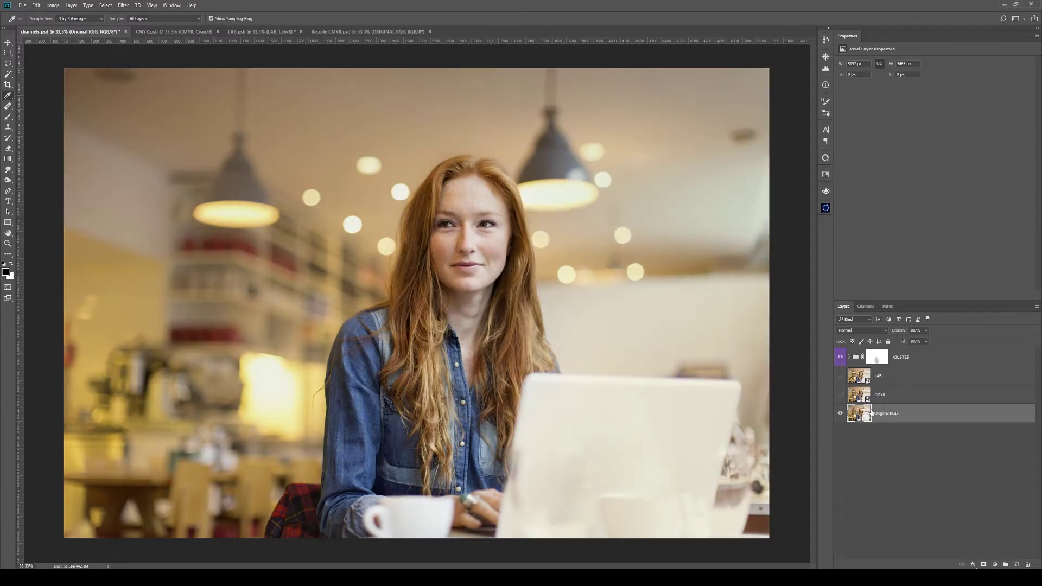
left_click(877, 356)
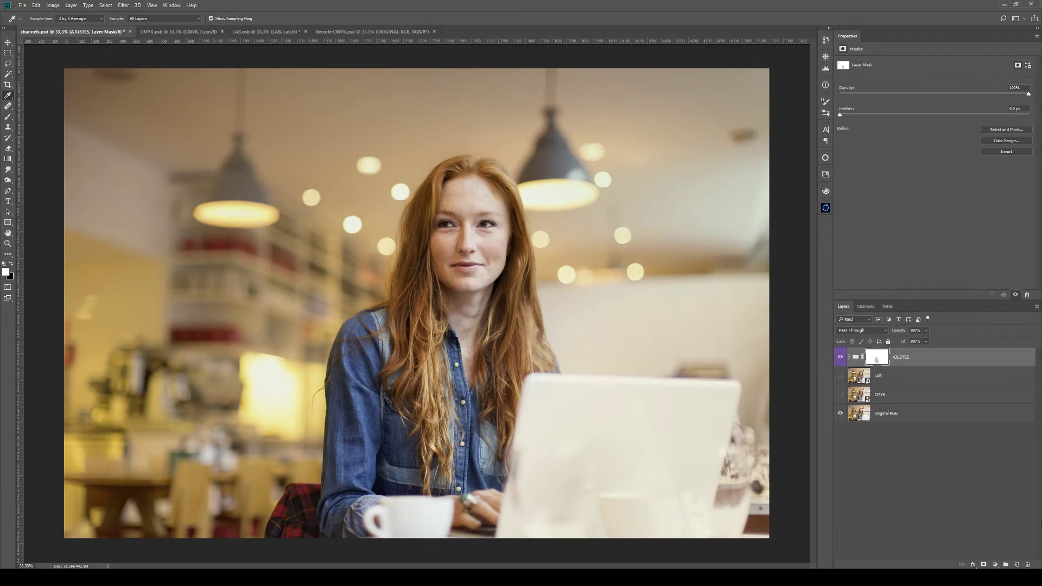
left_click(839, 362)
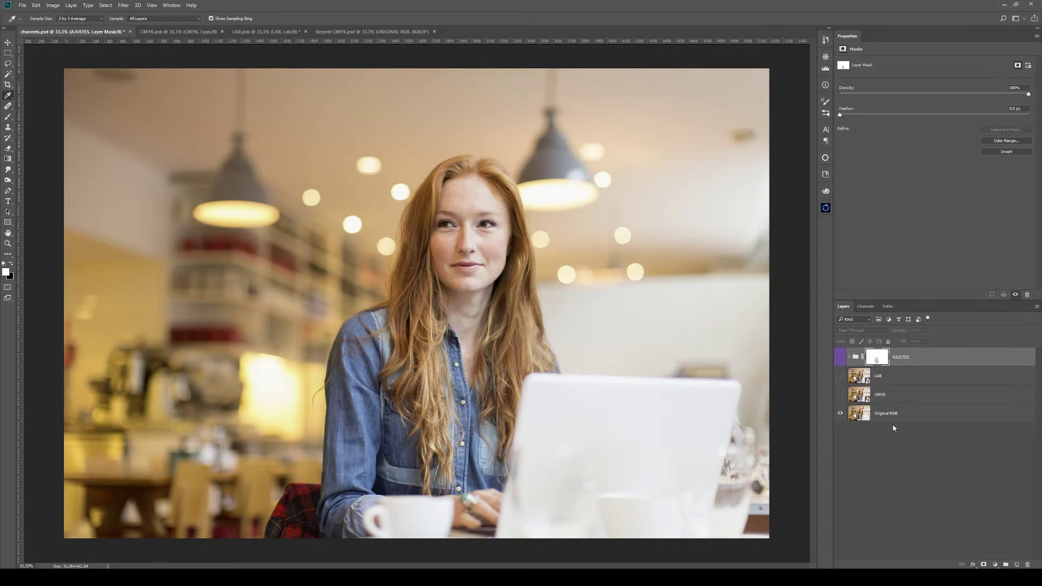
Duplicate the Original RGB layer twice and hide the upper copy
left_click(955, 421)
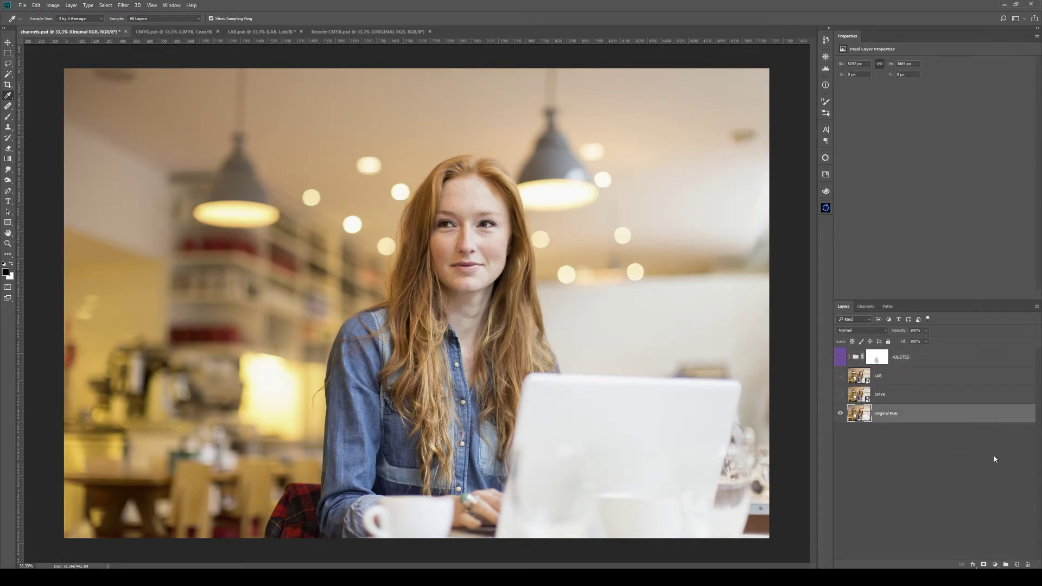
key("ctrl+j")
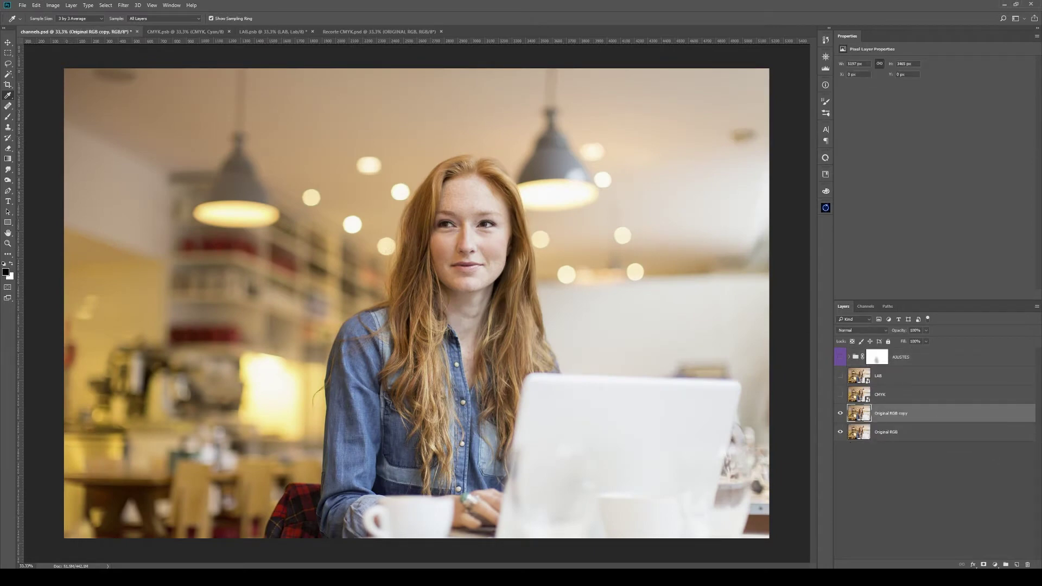
key("ctrl+j")
left_click(840, 413)
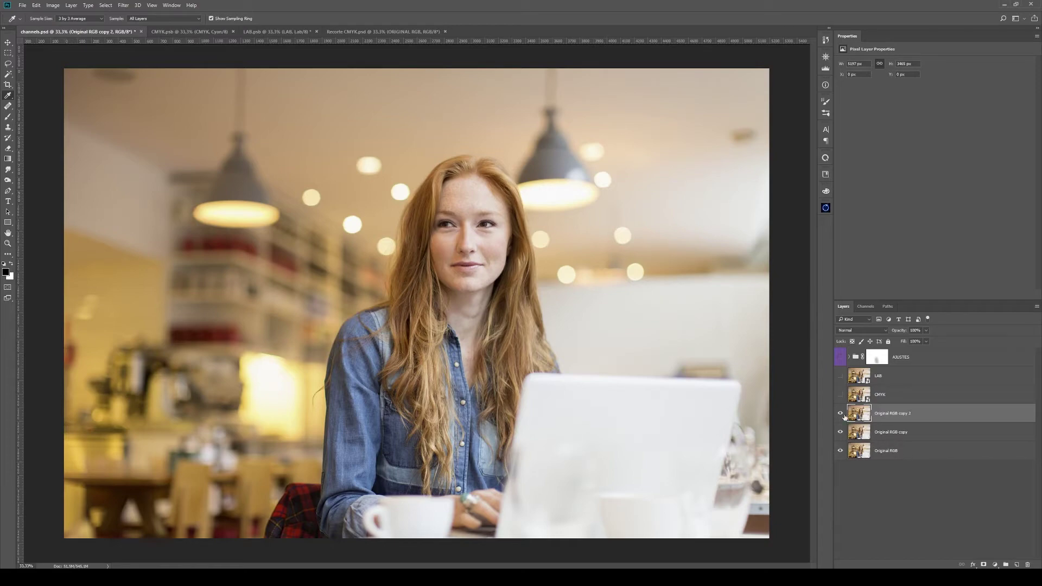
Rename the lower copy of Original RGB as CMYK and the upper copy as LAB
double_click(899, 432)
type("CMYK")
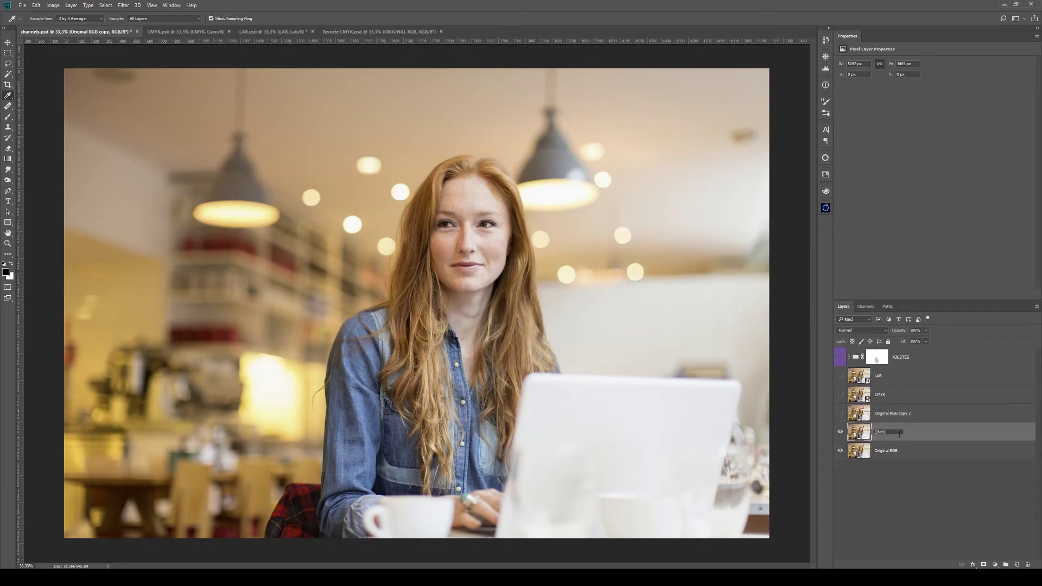
key("Return")
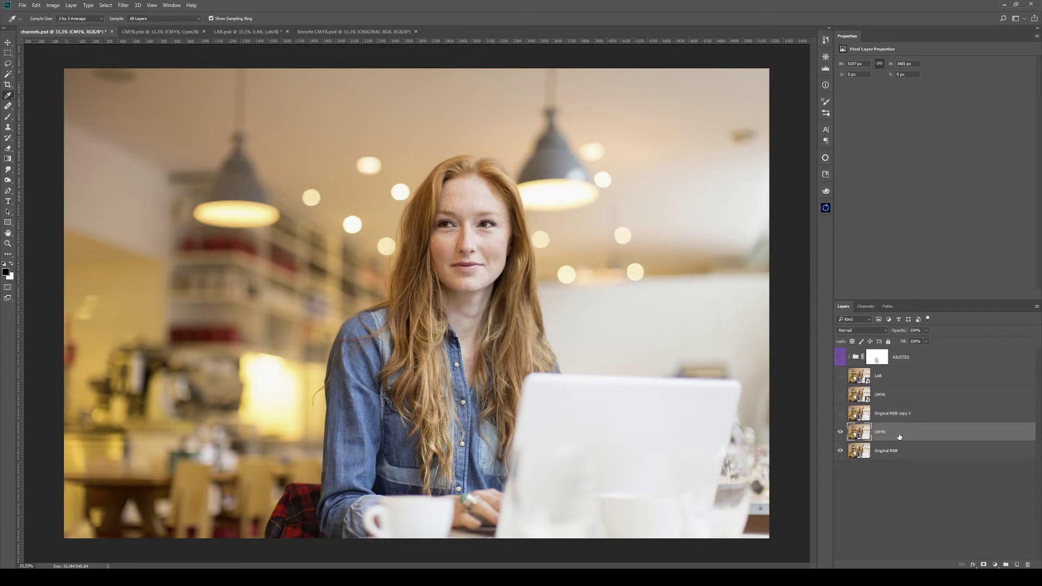
double_click(882, 414)
type("LA")
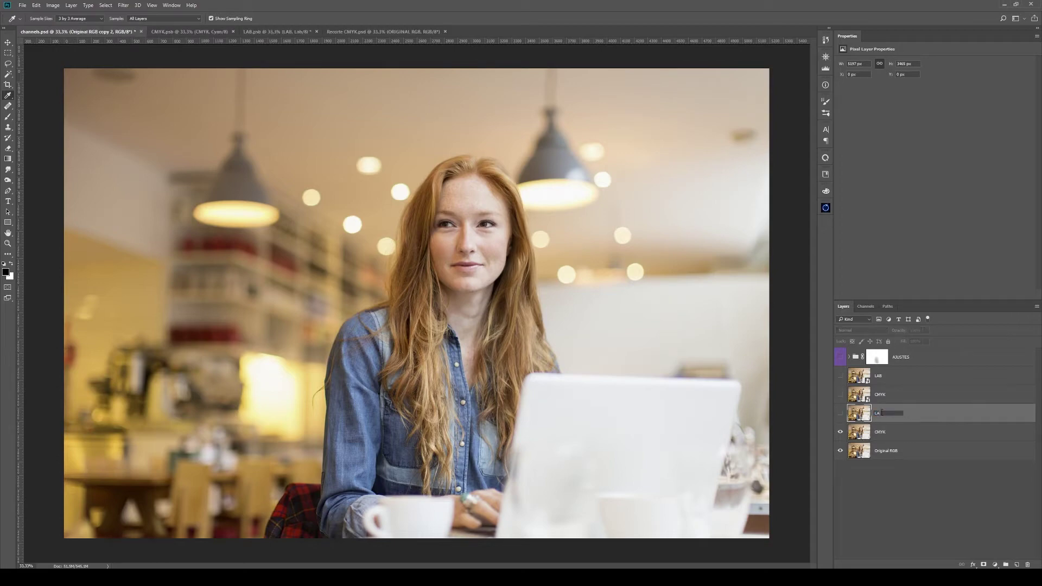
type("B")
Convert the new CMYK layer above Original RGB to a smart object
left_click(885, 429)
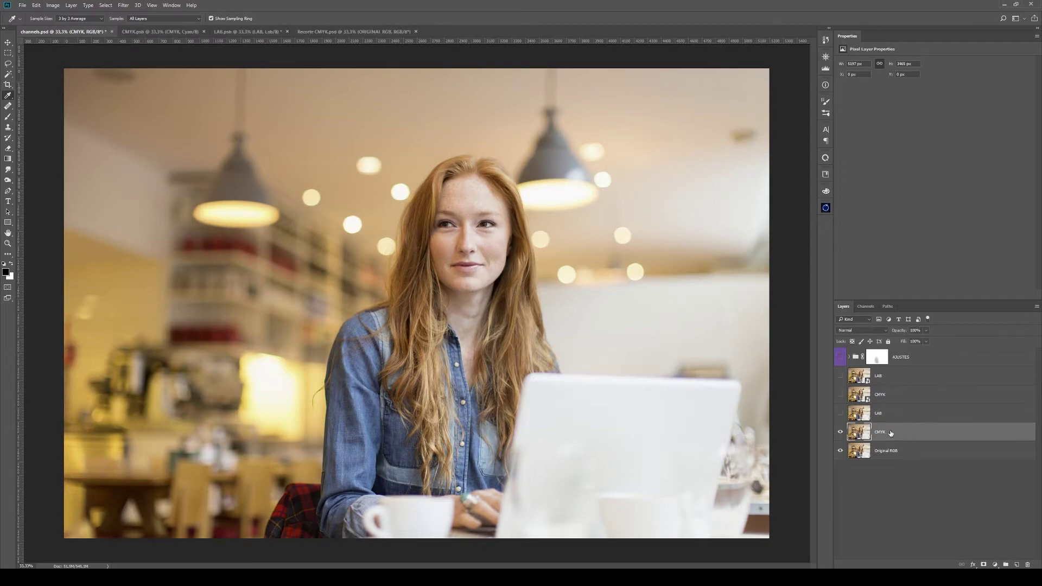
right_click(938, 434)
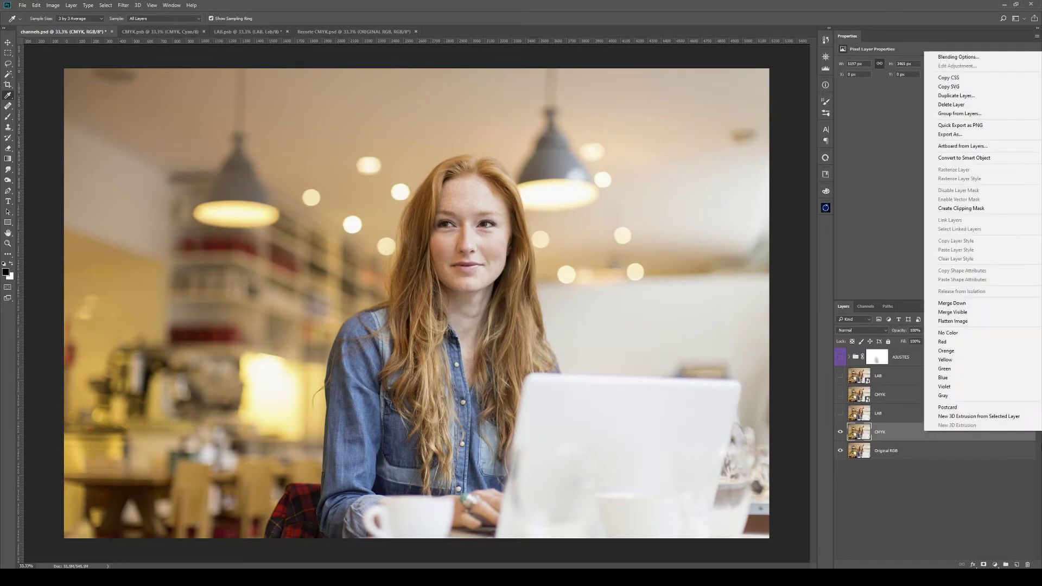
left_click(963, 158)
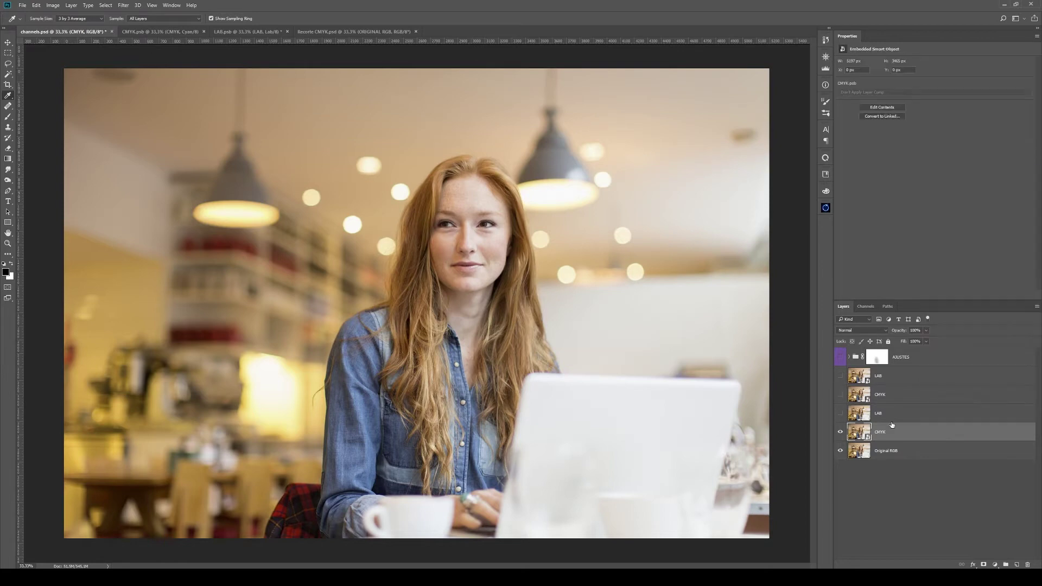
Open the new CMYK smart object's contents with the embedded profile and convert the document to CMYK Color mode
double_click(857, 434)
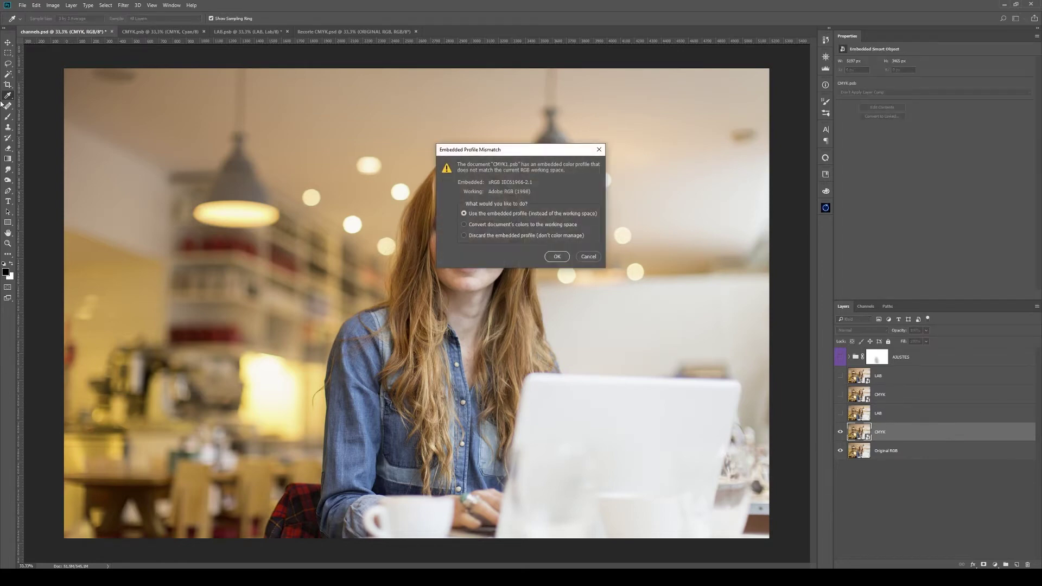
left_click(558, 256)
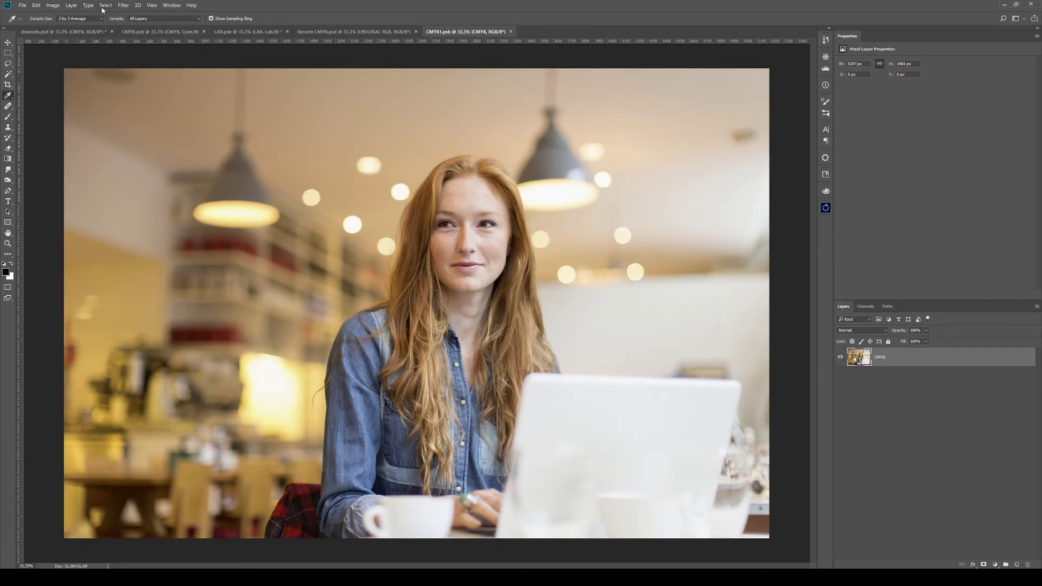
left_click(52, 5)
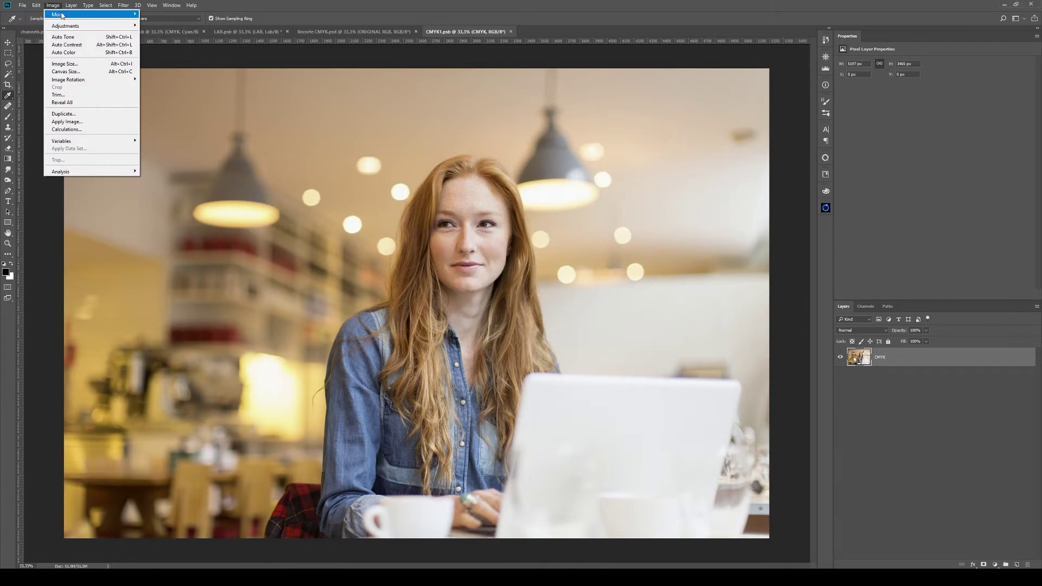
left_click(159, 53)
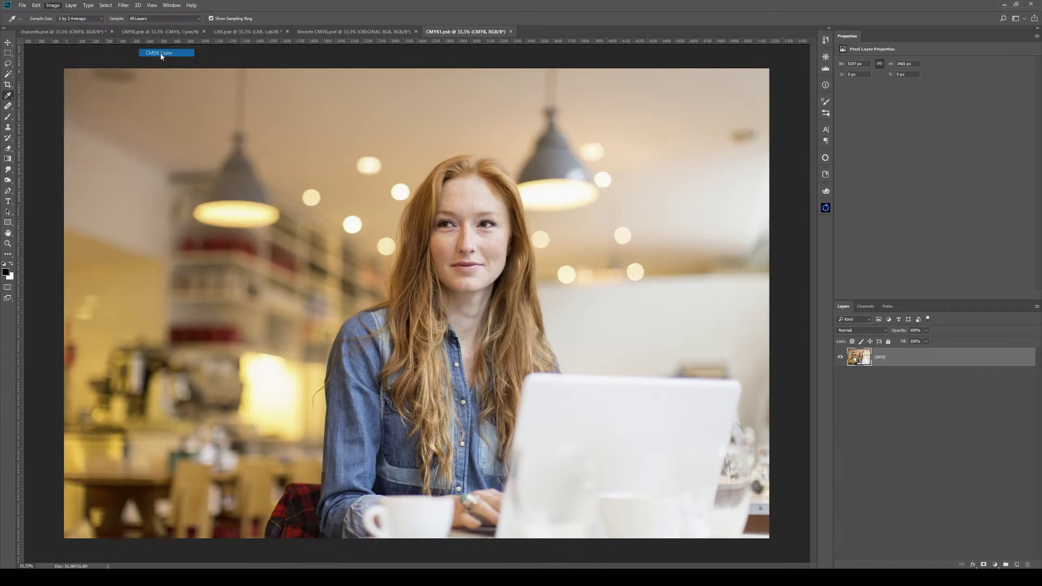
Examine the Cyan, Magenta, Yellow and Black channels individually and return to the CMYK composite view
left_click(865, 306)
left_click(885, 330)
left_click(894, 342)
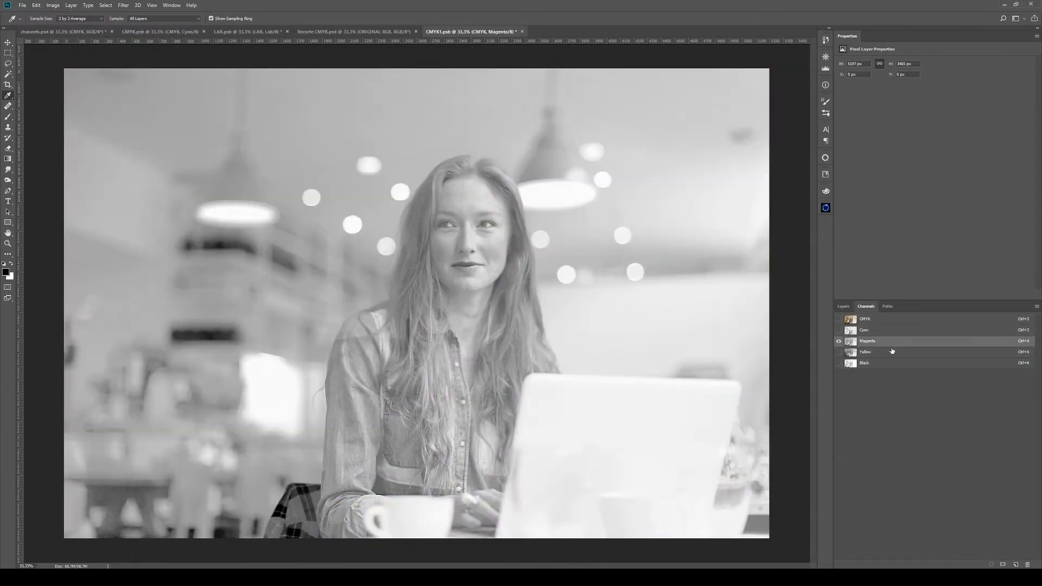
left_click(887, 352)
left_click(883, 363)
left_click(879, 351)
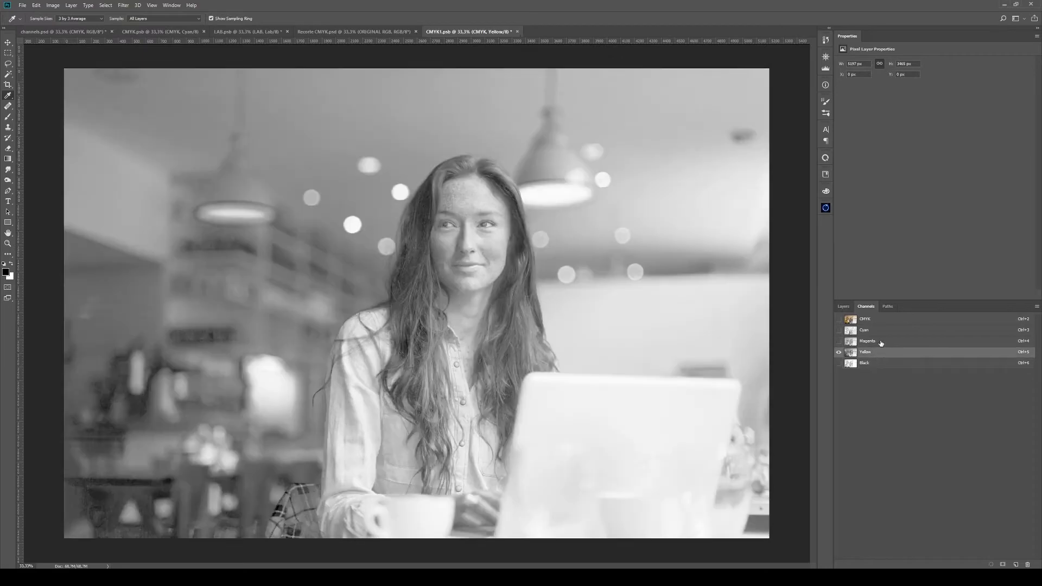
left_click(881, 343)
left_click(884, 330)
key("ctrl+2")
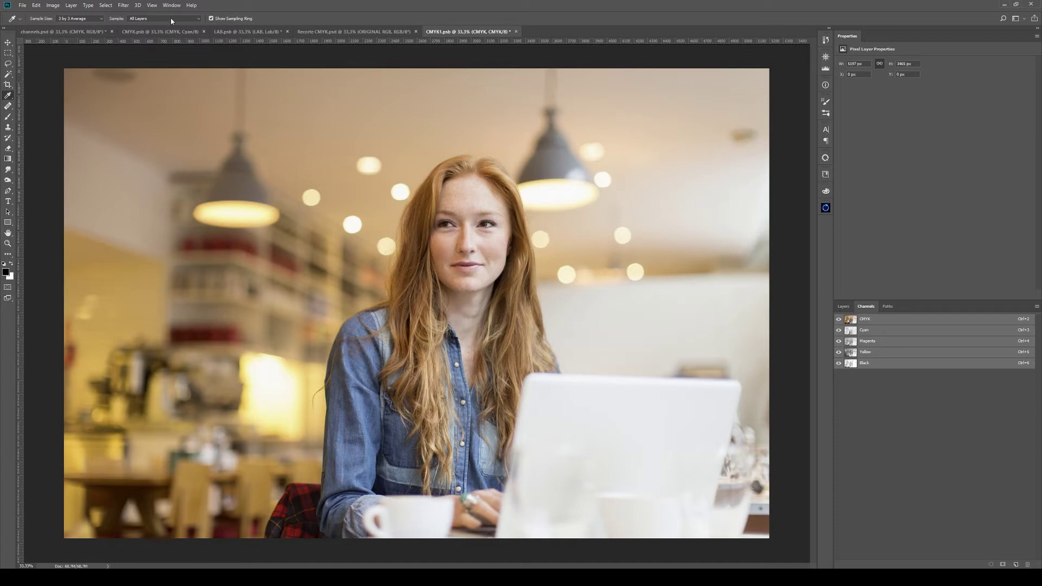
Switch back to channels.psd and view its Green, Blue and Red channels individually for comparison
left_click(78, 30)
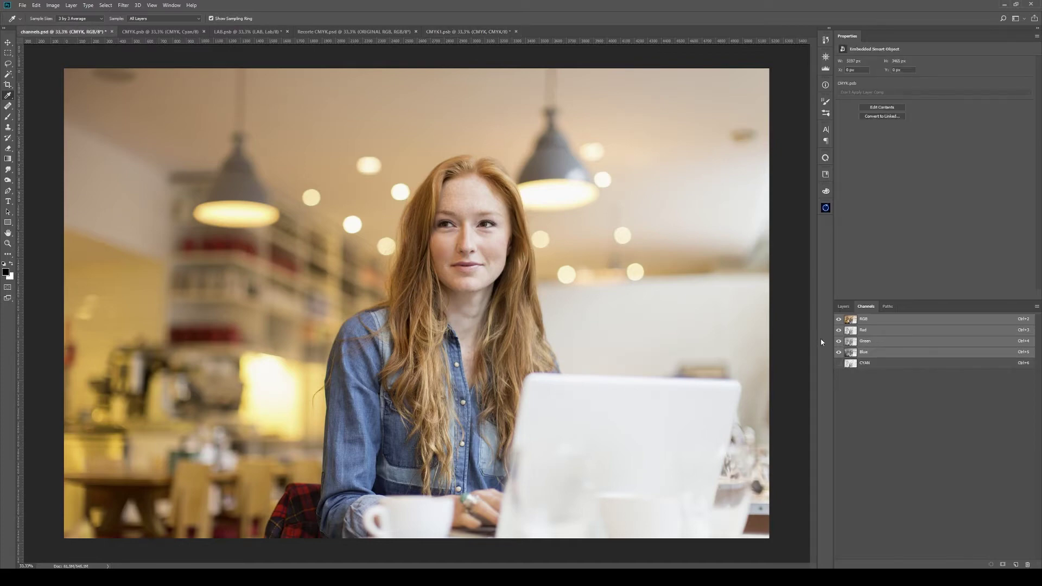
left_click(872, 341)
left_click(873, 352)
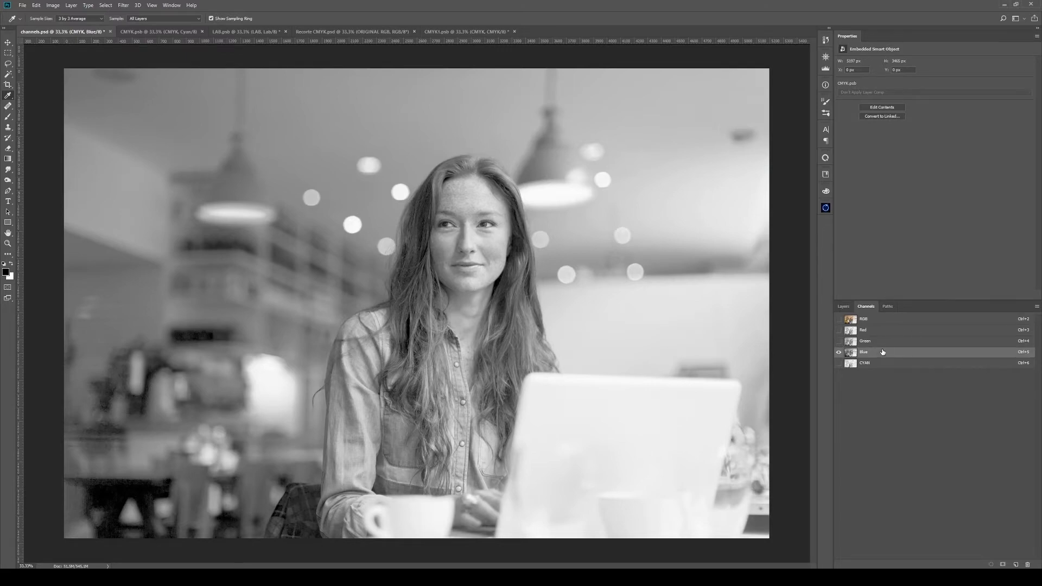
left_click(872, 331)
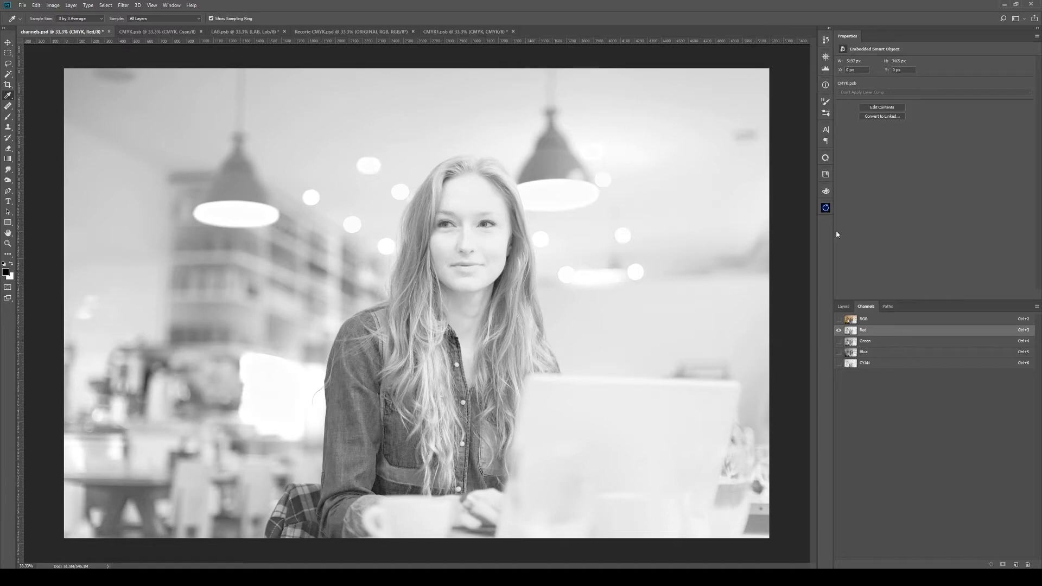
View the Green channel in channels.psd and the Magenta, Yellow and Black channels in CMYK.psb individually for comparison
left_click(908, 342)
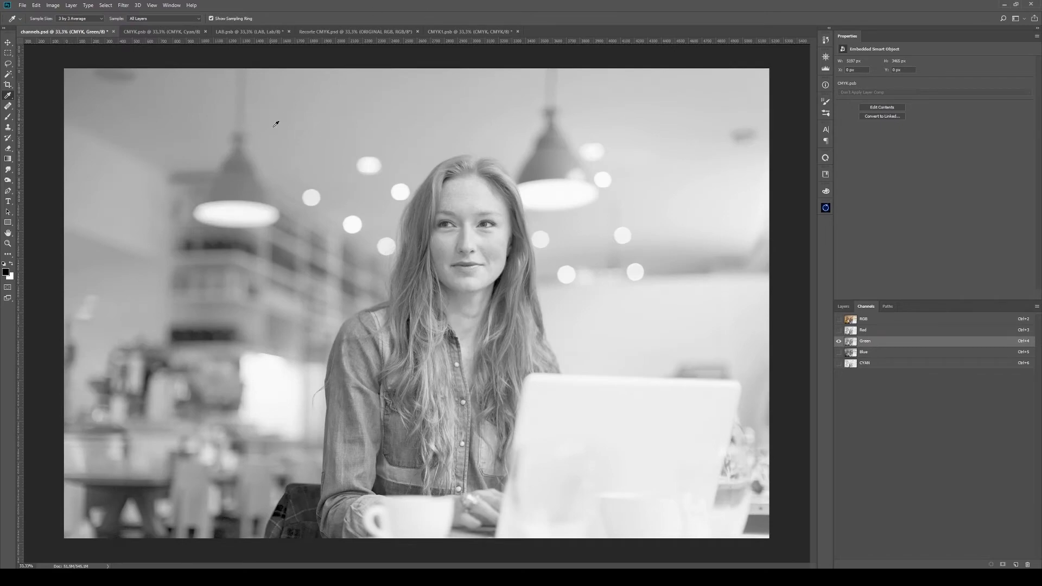
left_click(122, 30)
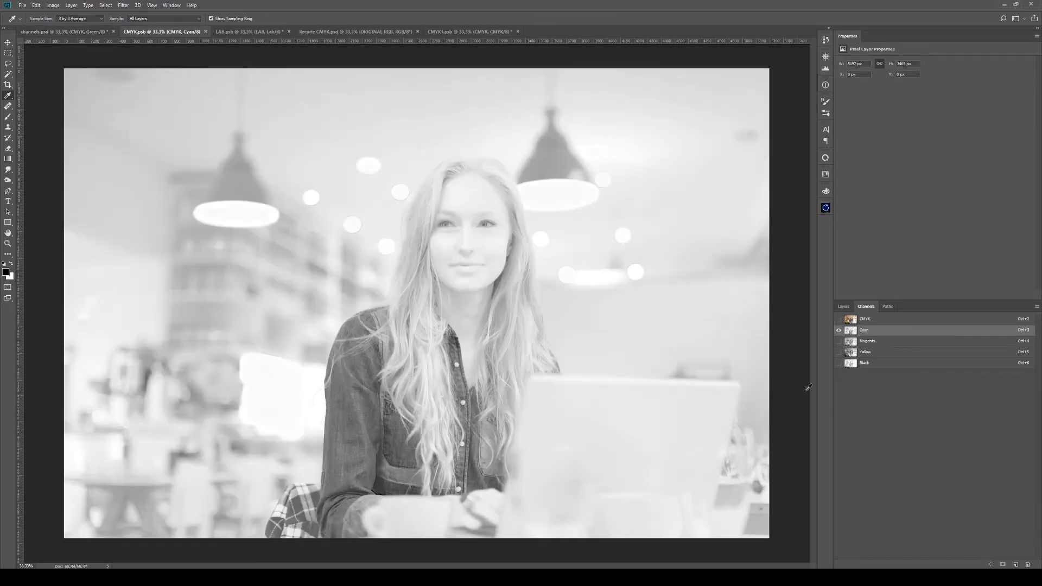
left_click(874, 344)
left_click(888, 354)
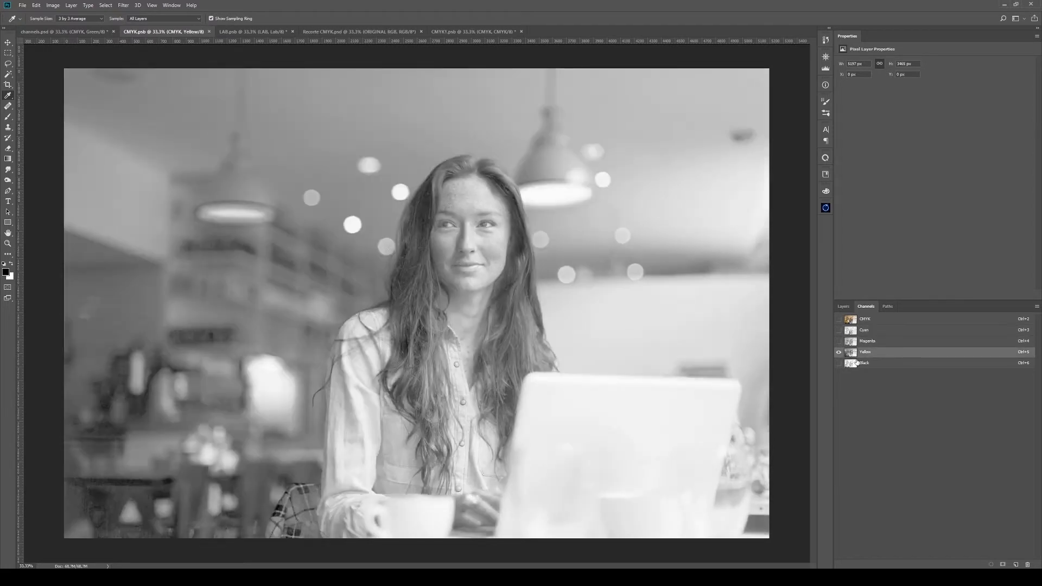
left_click(887, 365)
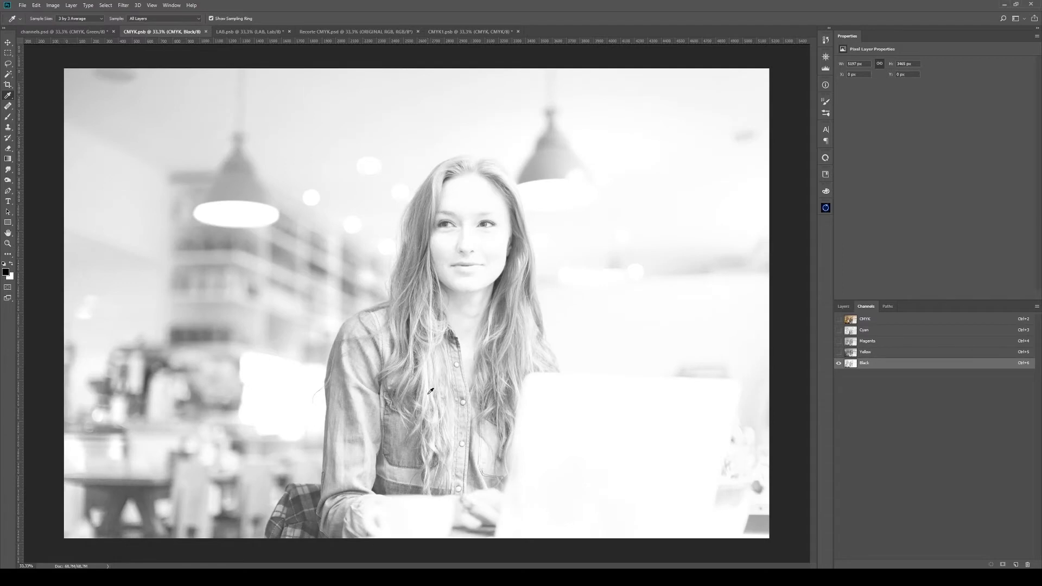
Duplicate the Black channel in CMYK.psb and strongly darken the copy's dark tones with a Curves adjustment
left_click_drag(989, 367, 1016, 564)
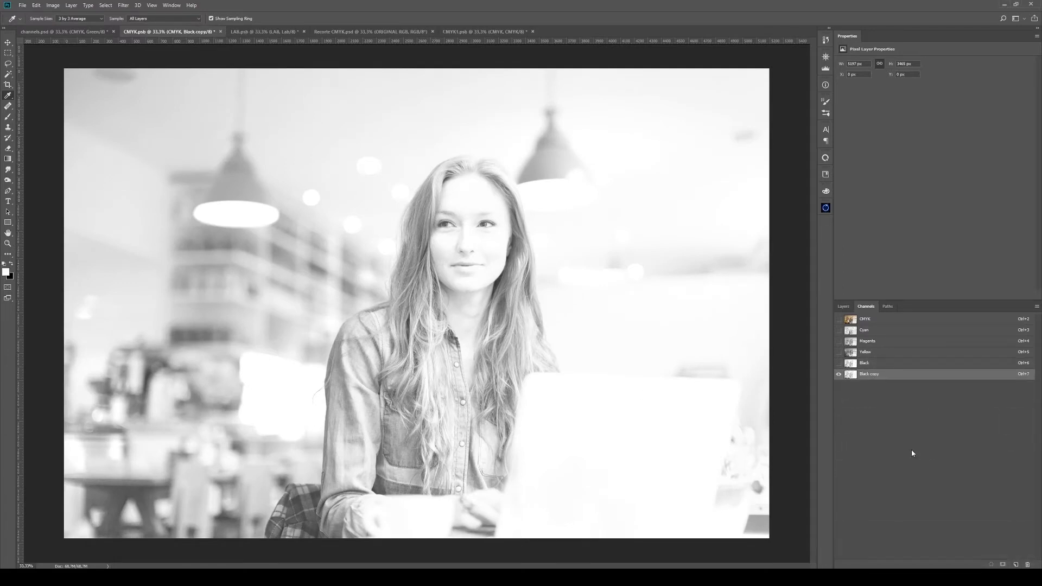
key("ctrl+m")
left_click_drag(629, 343, 645, 374)
key("Return")
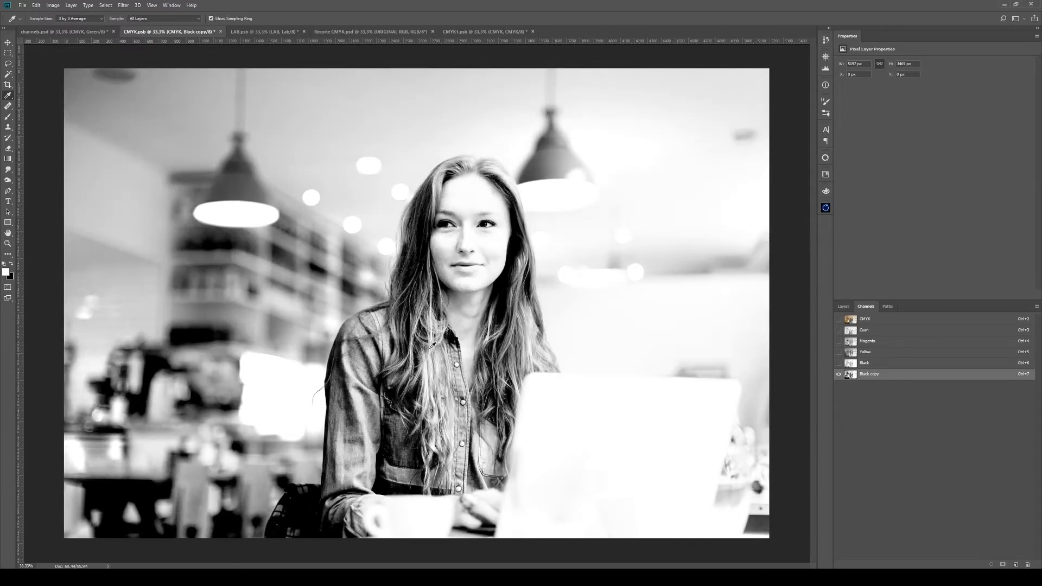
Duplicate the Black copy channel into channels.psd, keeping the name Black copy
right_click(892, 378)
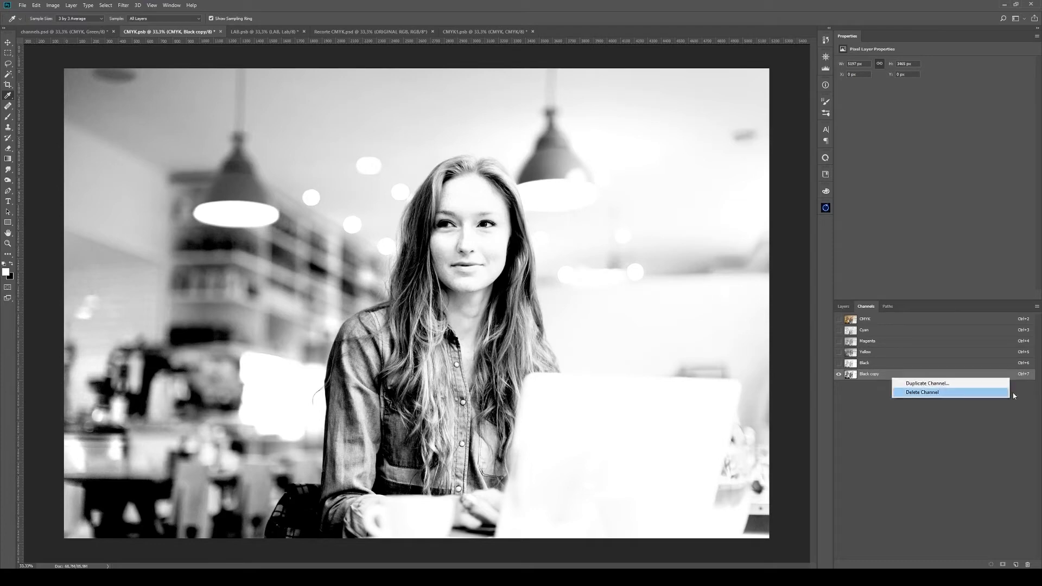
left_click(947, 384)
left_click(492, 209)
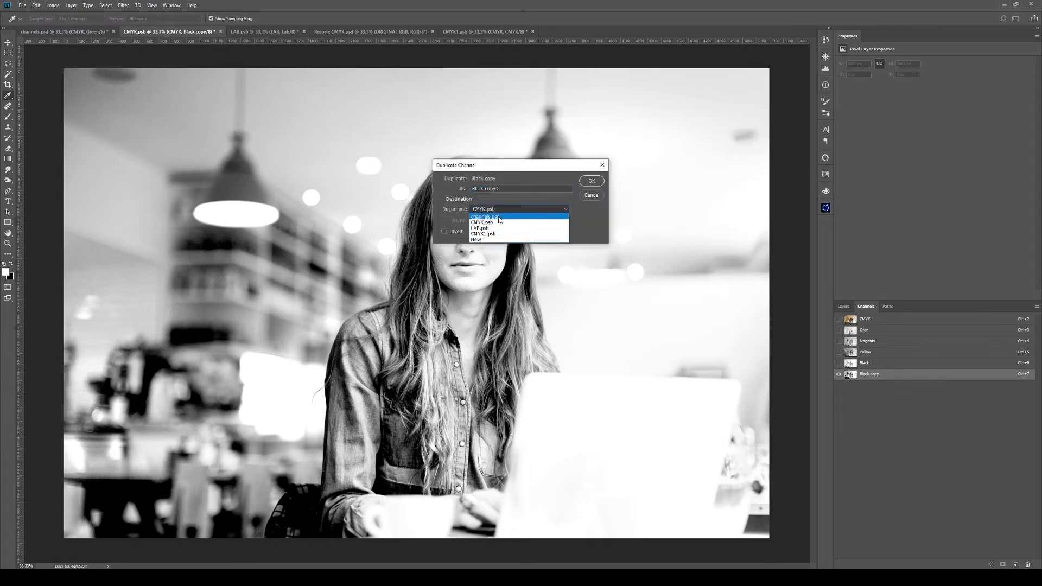
left_click(499, 217)
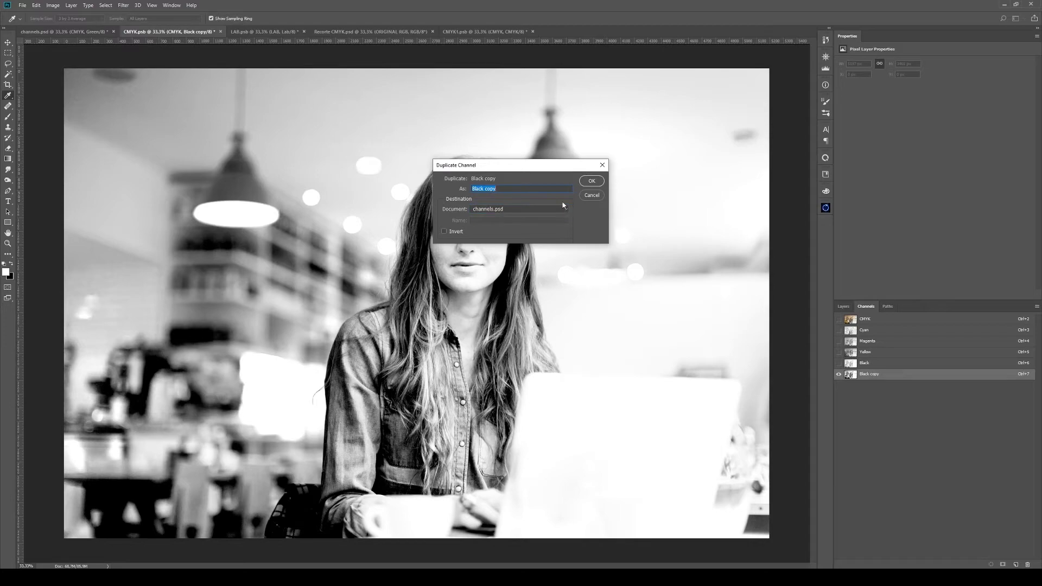
left_click(590, 182)
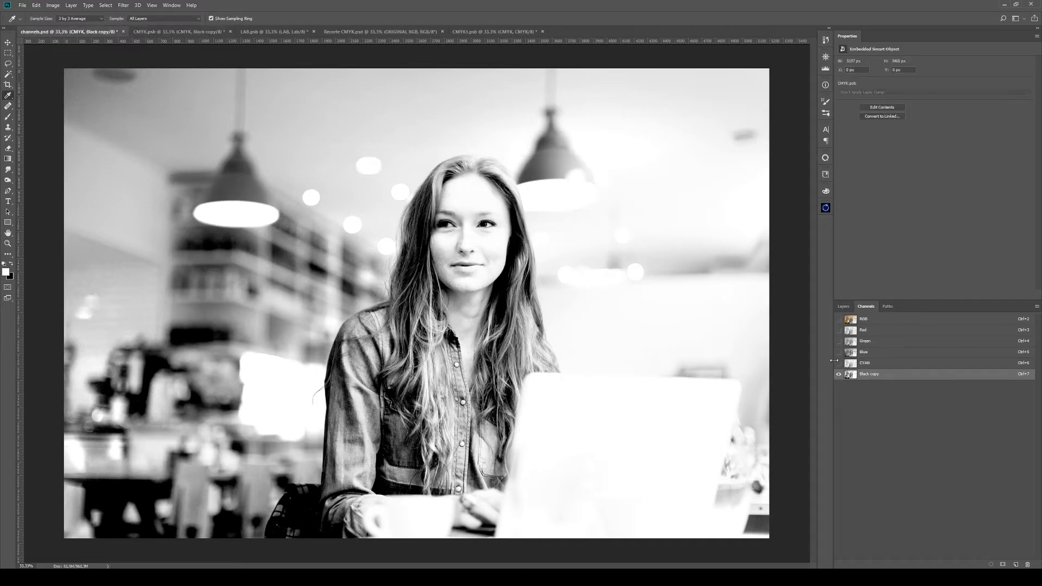
Load Black copy as a selection and add a Curves layer masked by it in RGB view, raising input 123 to output 166
left_click(853, 376, "ctrl")
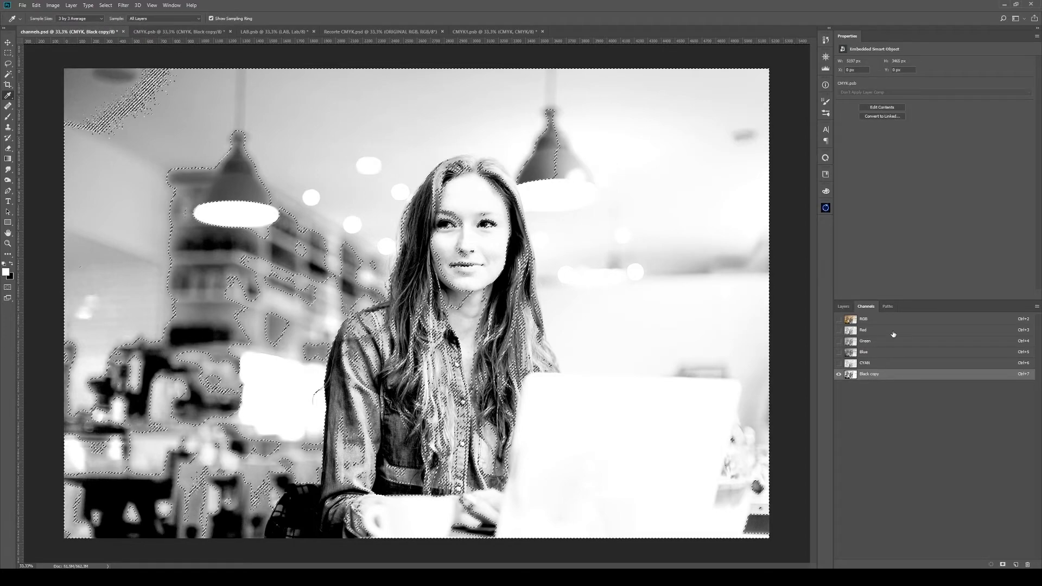
key("ctrl+2")
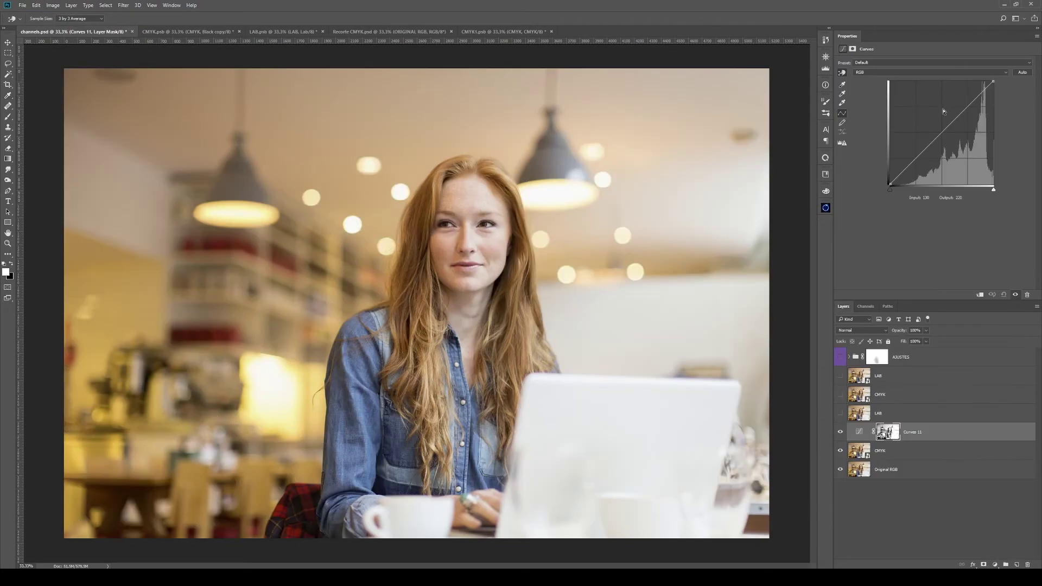
left_click_drag(941, 120, 939, 116)
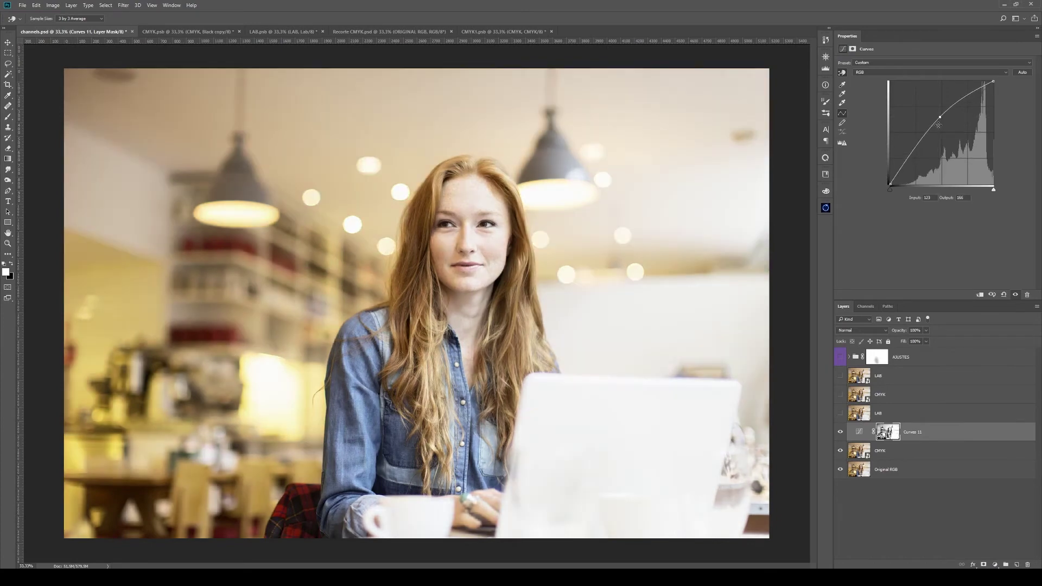
Add a second Curves adjustment layer above the CMYK layer and clip the brightening Curves layer to it
left_click(994, 564)
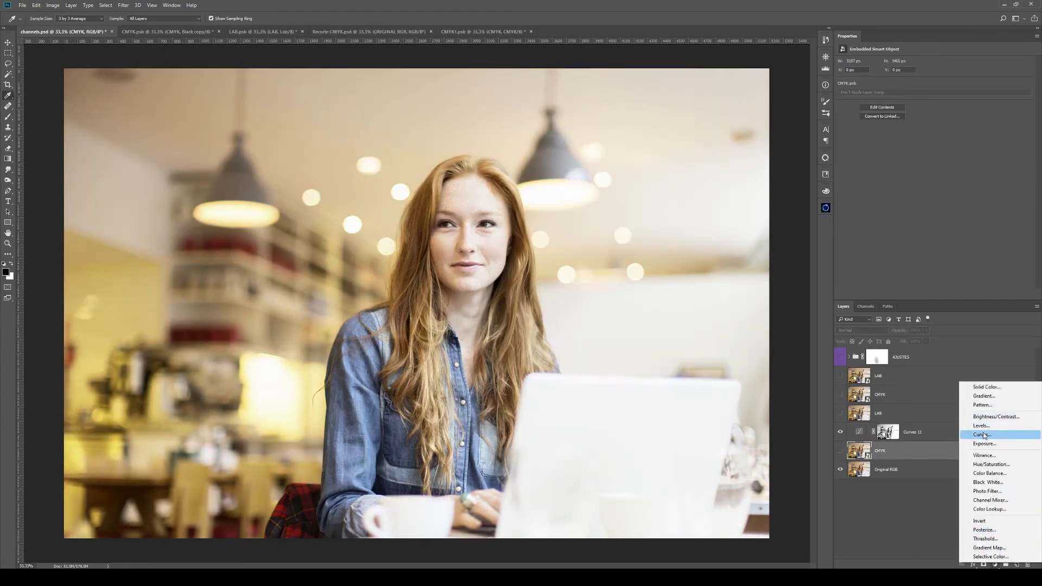
left_click(984, 435)
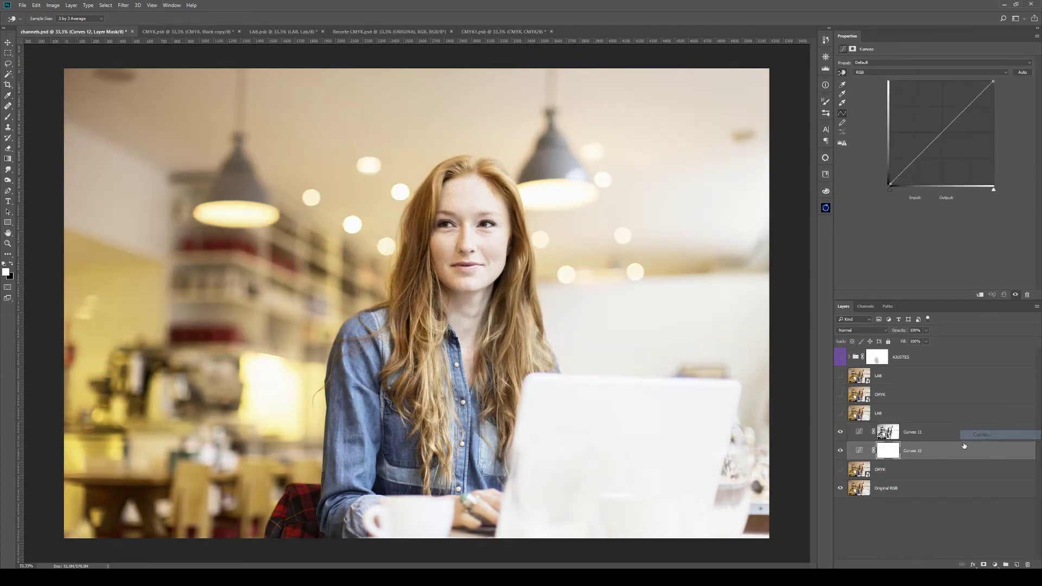
left_click(930, 441, "alt")
Invert the lower Curves layer's mask, paint the brightening into the hair with a white brush, and hide that layer
left_click(889, 452)
key("ctrl+i")
key("b")
mouse_move(427, 380)
left_mouse_down()
mouse_move(419, 352)
mouse_move(432, 340)
mouse_move(453, 427)
left_mouse_up()
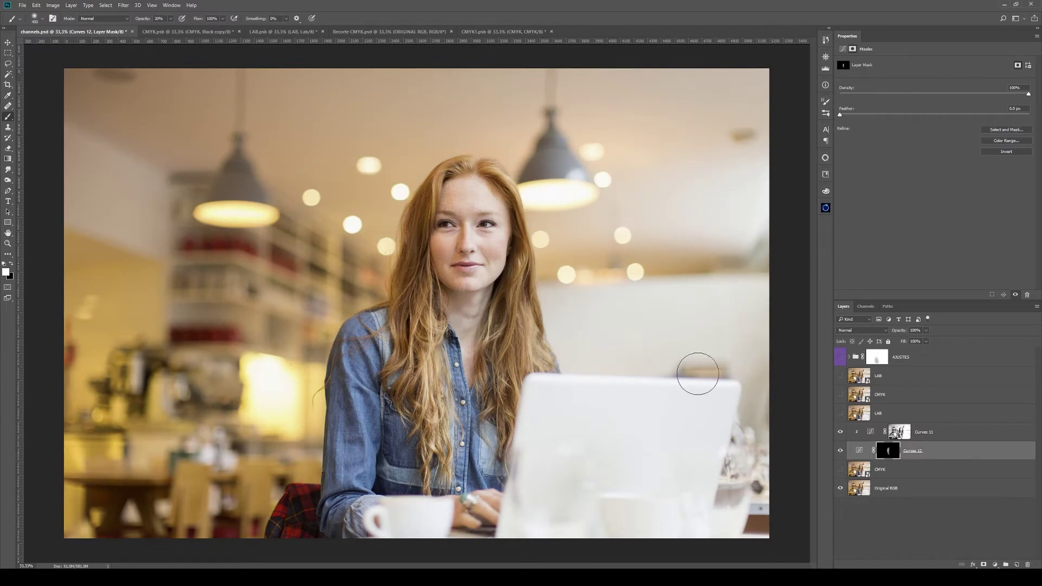
left_click(840, 451)
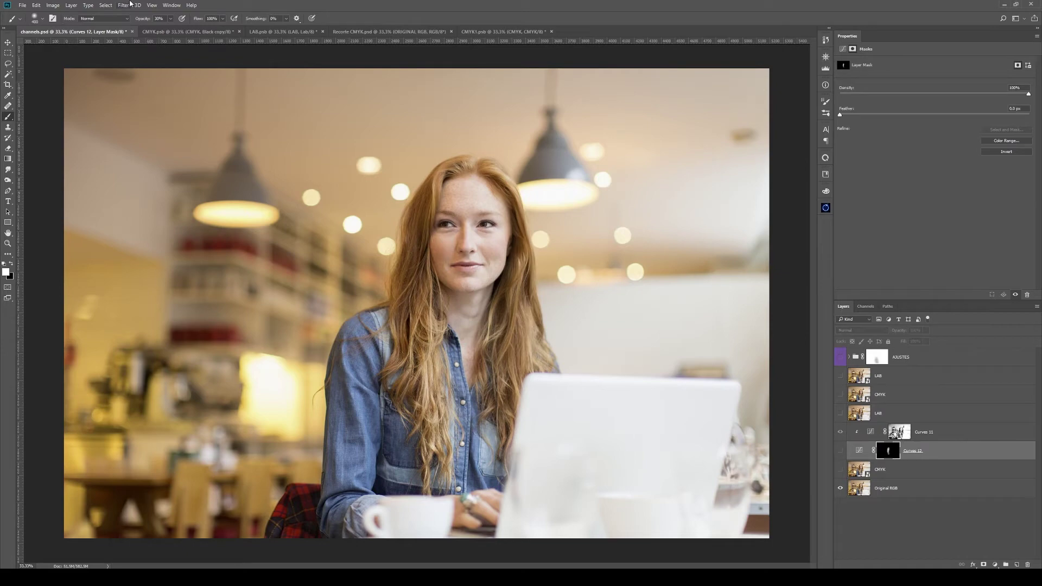
View the Yellow channel in CMYK.psb and the a and b channels in LAB.psb
left_click(163, 30)
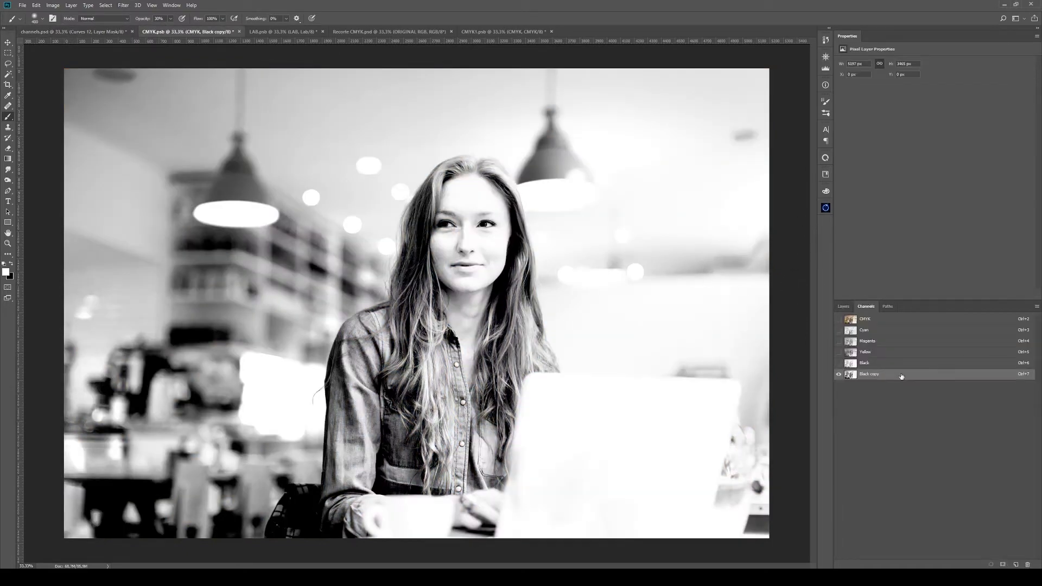
left_click(897, 354)
left_click(274, 31)
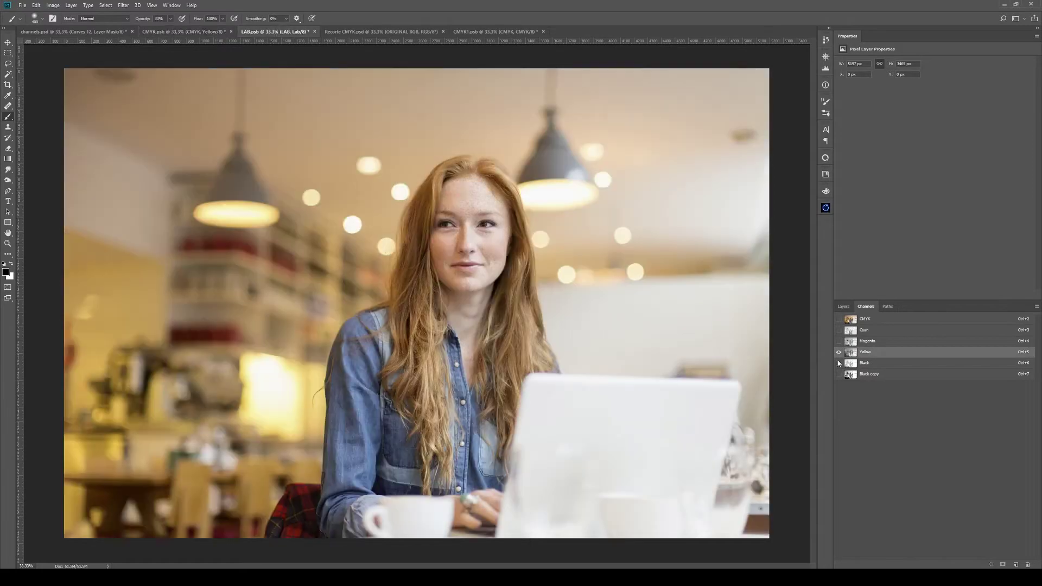
left_click(875, 342)
left_click(879, 353)
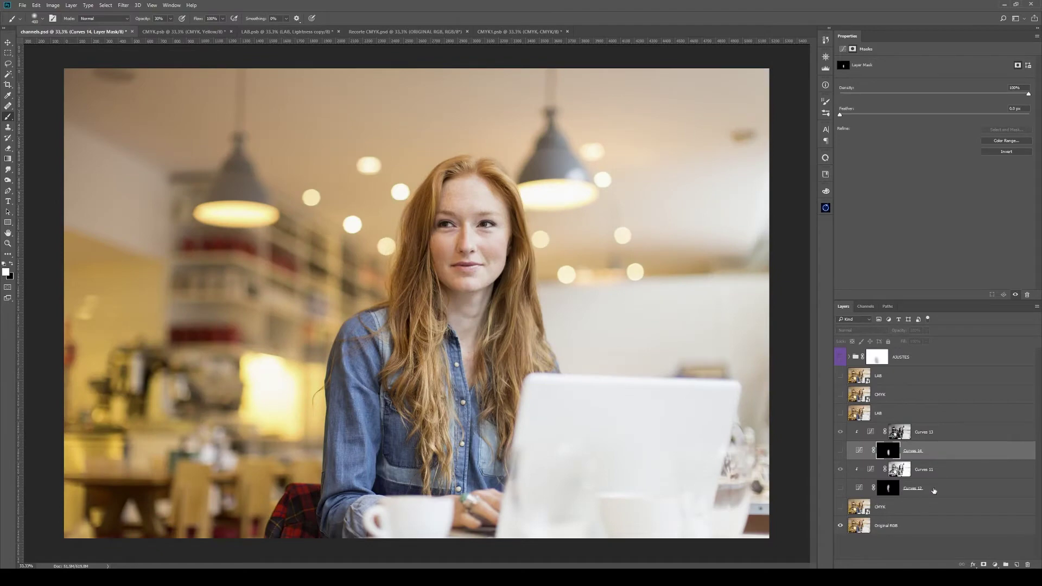
Delete the four demonstration Curves layers above the CMYK layer in channels.psd
left_click(934, 489)
left_click(944, 437, "shift")
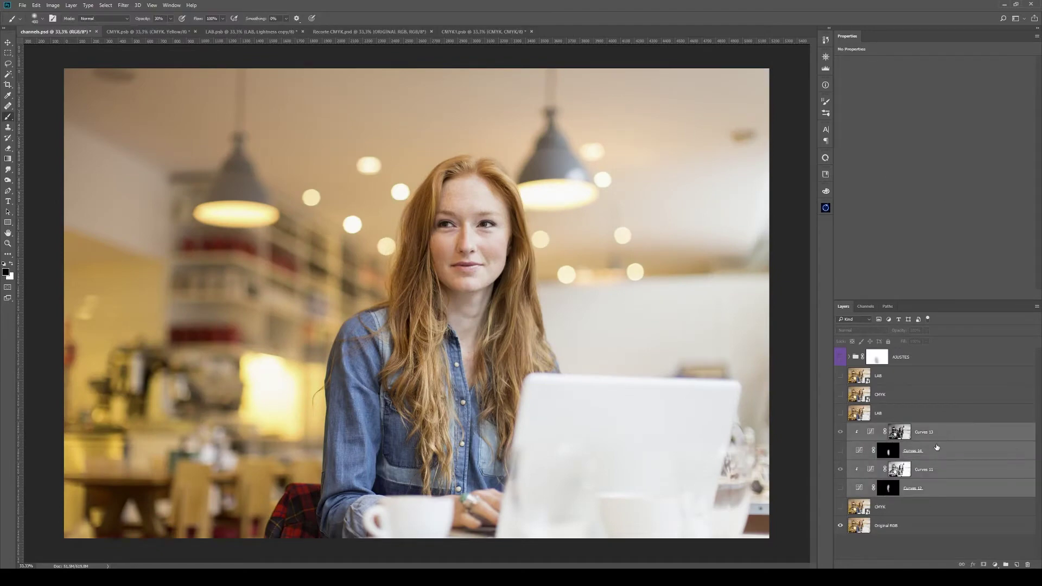
key("Delete")
Show the AJUSTES group, compare the photo with and without it, and expand it to review its adjustment layers
left_click(840, 357)
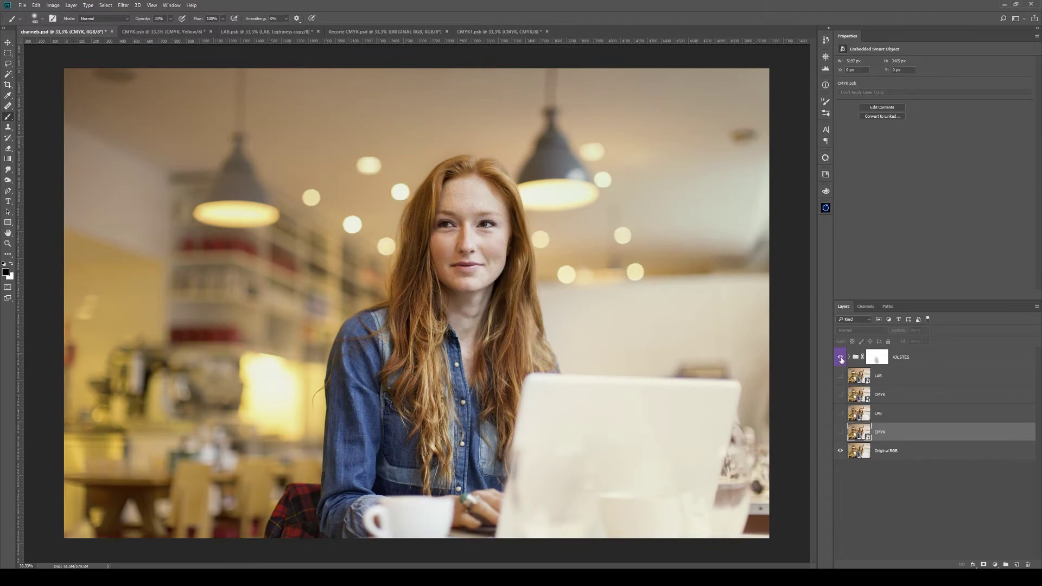
left_click(841, 358)
left_click(841, 358)
left_click(848, 358)
scroll(976, 503, "down", 5)
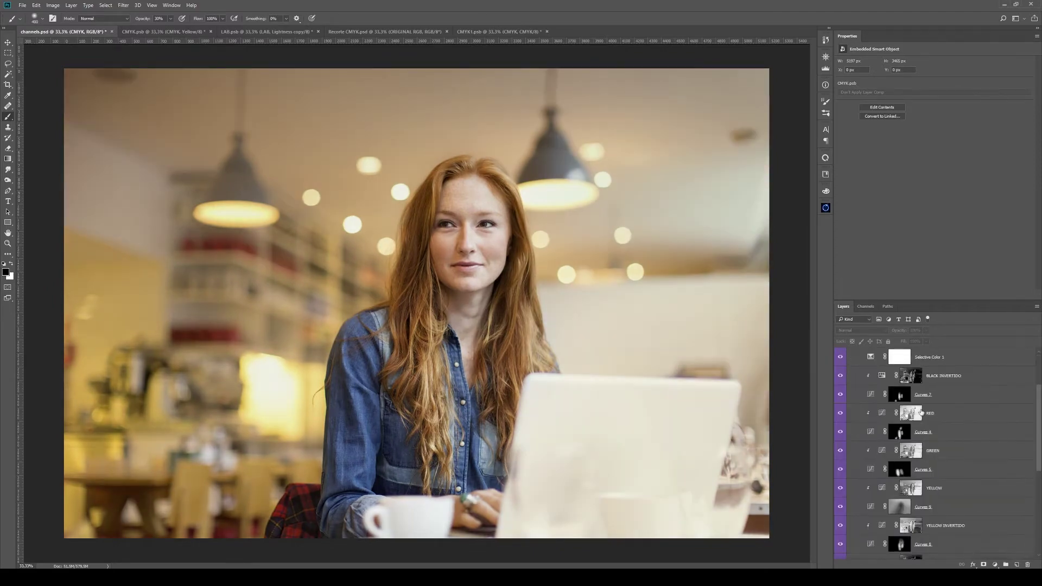
scroll(976, 503, "up", 5)
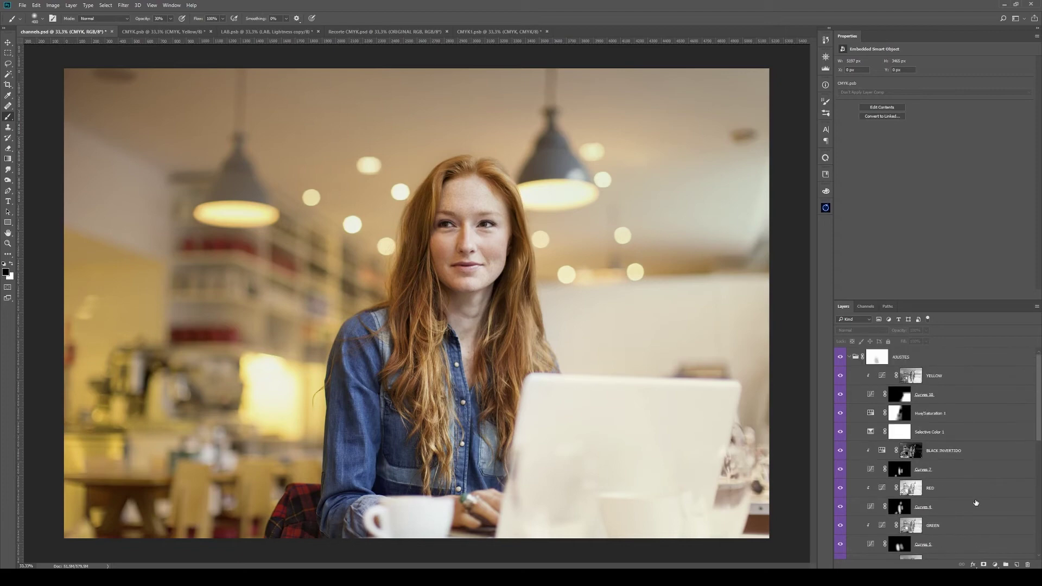
Hide the group's adjustment layers from the top YELLOW layer down to GREEN and disable the AJUSTES group mask
left_click_drag(840, 382, 841, 526)
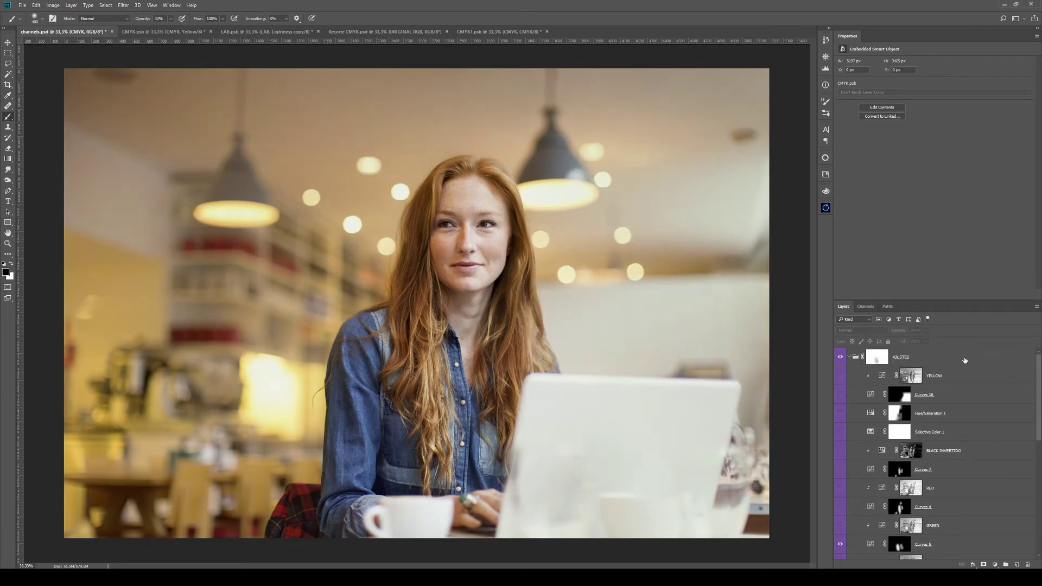
left_click(877, 357)
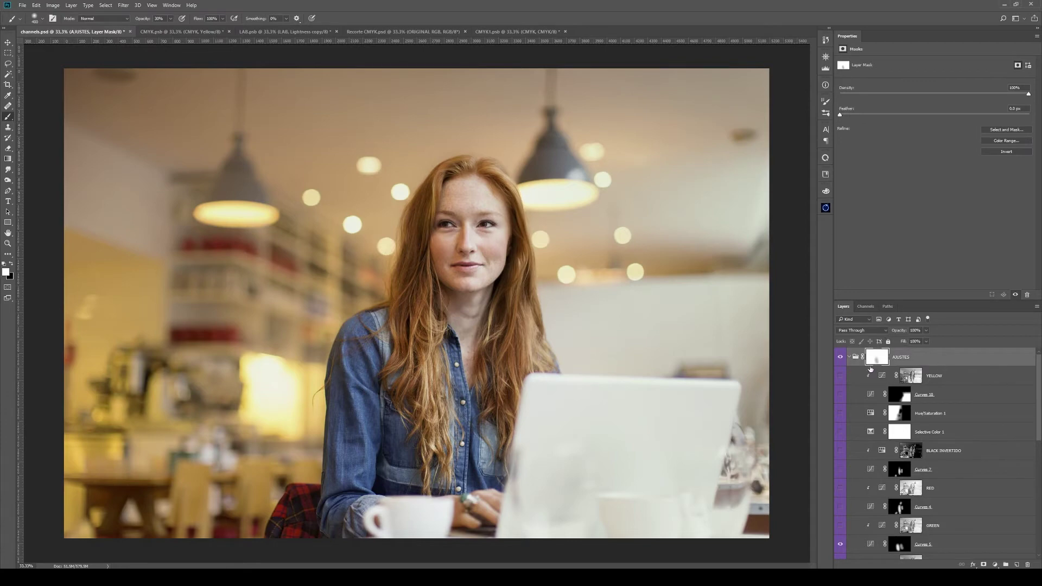
left_click(878, 358, "shift")
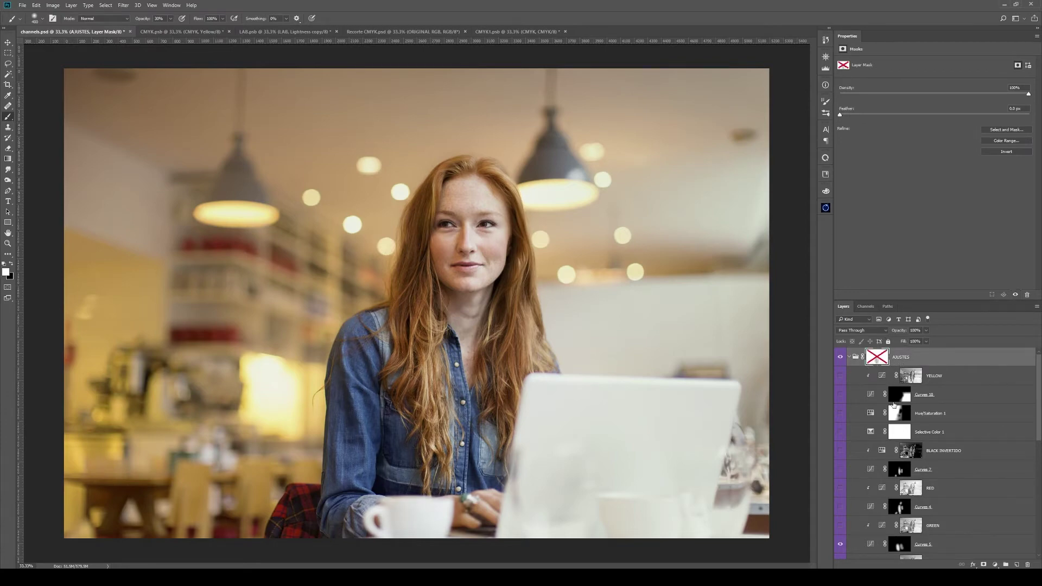
Hide the remaining adjustment layers in the AJUSTES group, leaving only LAB INVERTIDO and Curves 2 visible
scroll(846, 468, "down", 3)
left_click_drag(847, 467, 849, 540)
scroll(848, 461, "down", 5)
left_click_drag(839, 432, 842, 528)
left_click(841, 526)
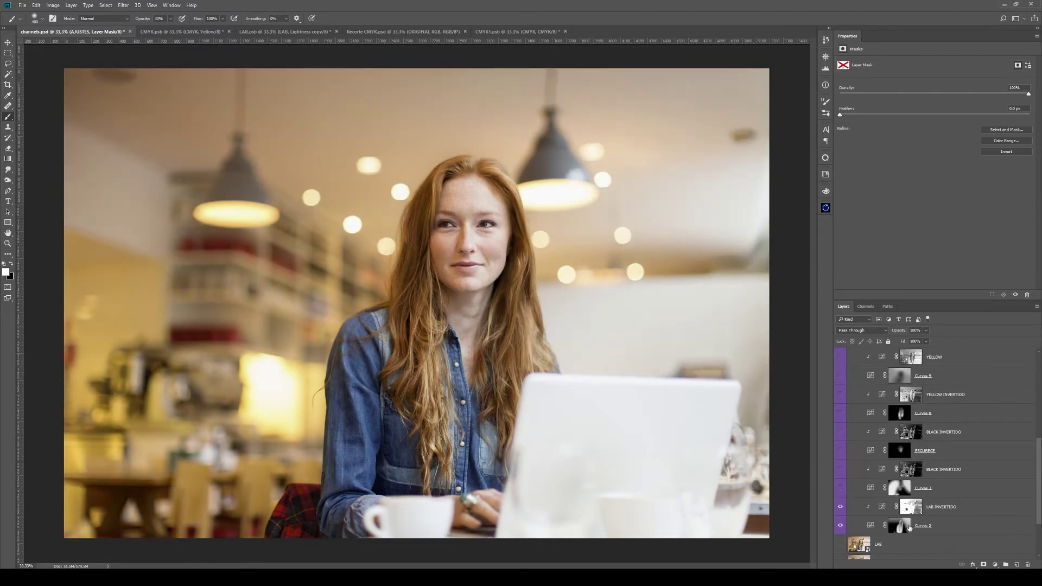
Disable the Curves 2 mask and examine the LAB INVERTIDO mask on its own, inverting it temporarily for comparison
left_click(905, 527, "shift")
left_click(916, 510, "shift")
left_click(916, 511, "shift")
left_click(916, 510, "alt")
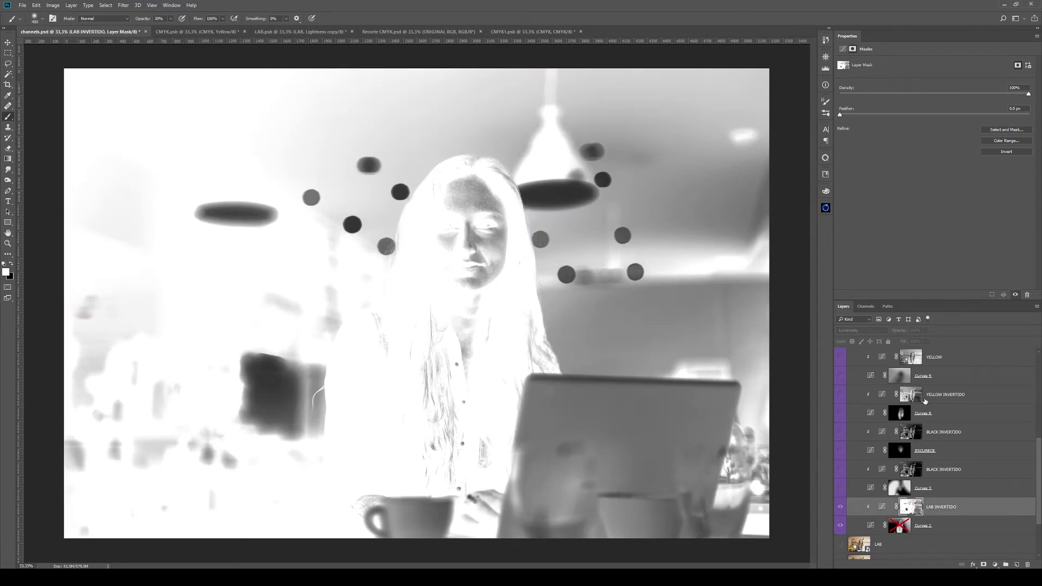
key("ctrl+i")
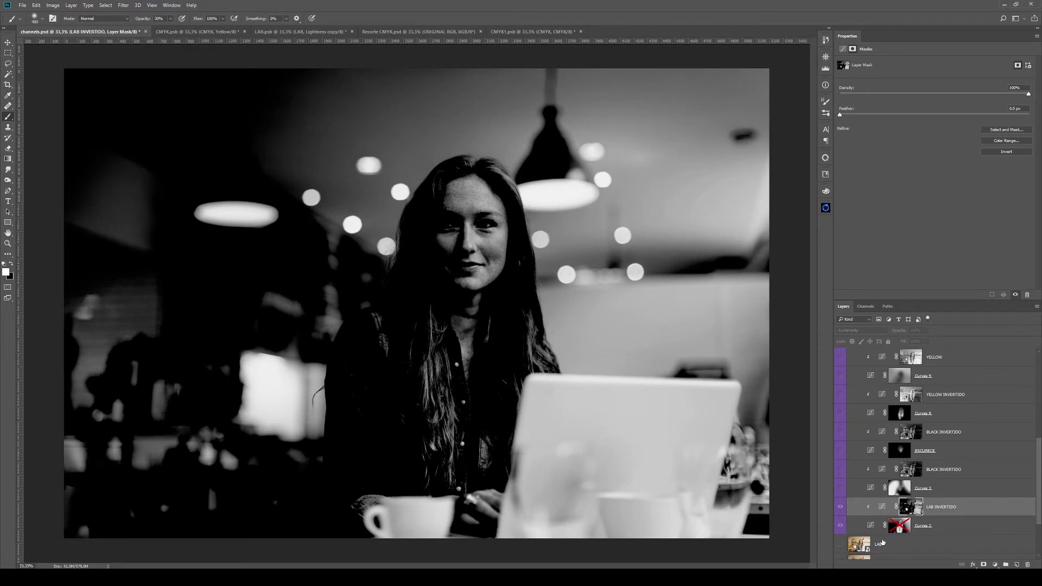
key("ctrl+i")
Re-enable the Curves 2 mask, view it on its own, and toggle the Curves 2 layer to compare the photo before and after
left_click(903, 529)
left_click(905, 530, "alt")
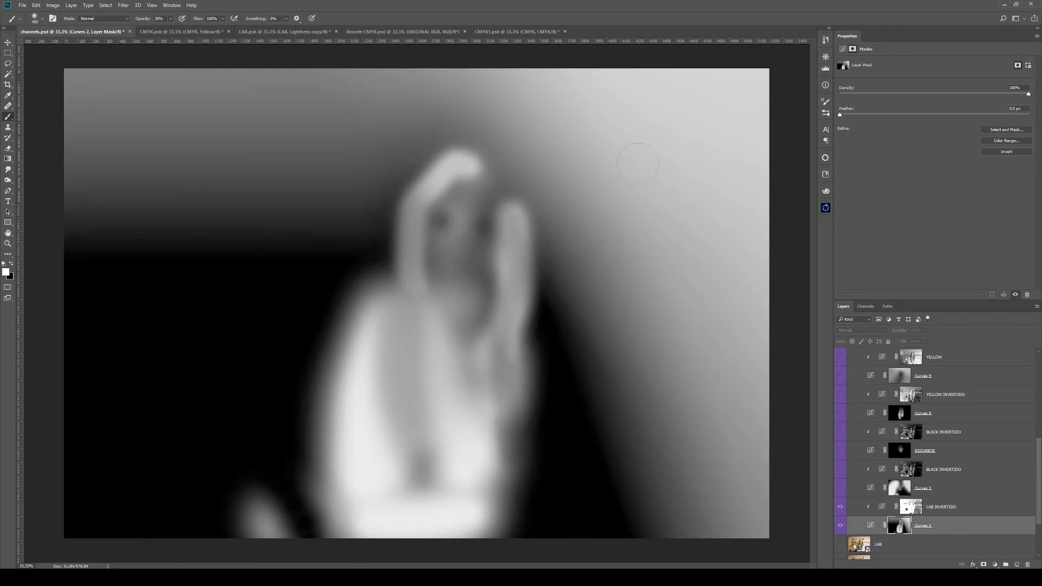
left_click(840, 526)
left_click(839, 526)
left_click(839, 526)
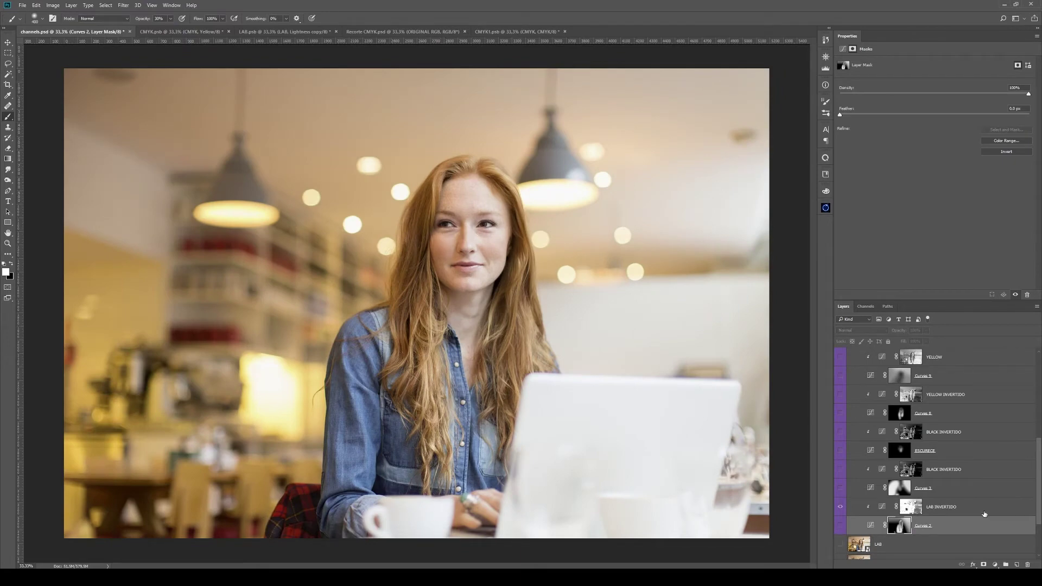
left_click(841, 526)
left_click(841, 526)
left_click(841, 526)
left_click(841, 525)
left_click(841, 526)
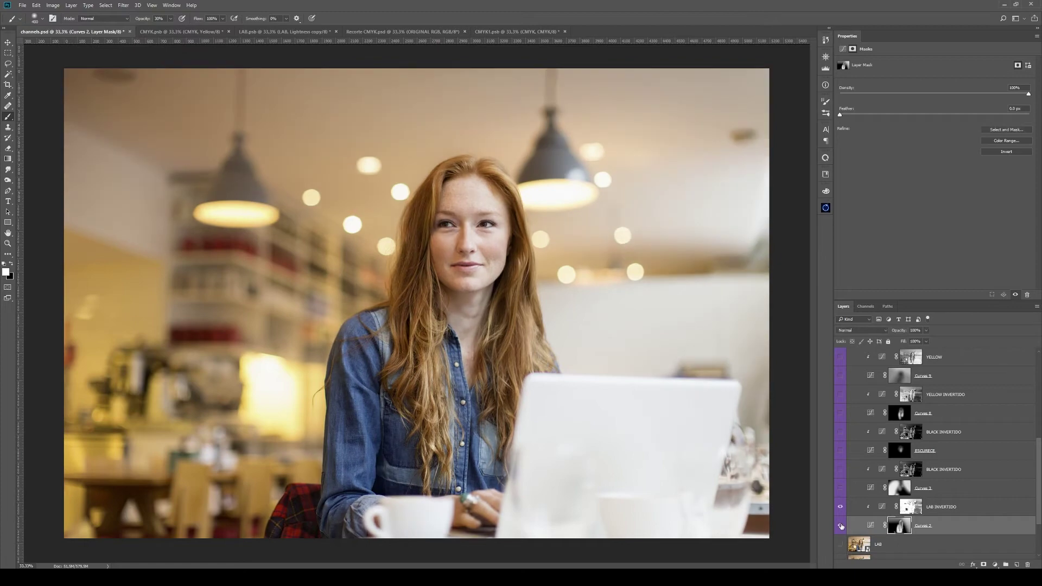
left_click(841, 526)
left_click(840, 526)
Show Curves 3 with its clipped BLACK INVERTIDO layer and view the BLACK INVERTIDO mask on its own
left_click(951, 470)
key("l")
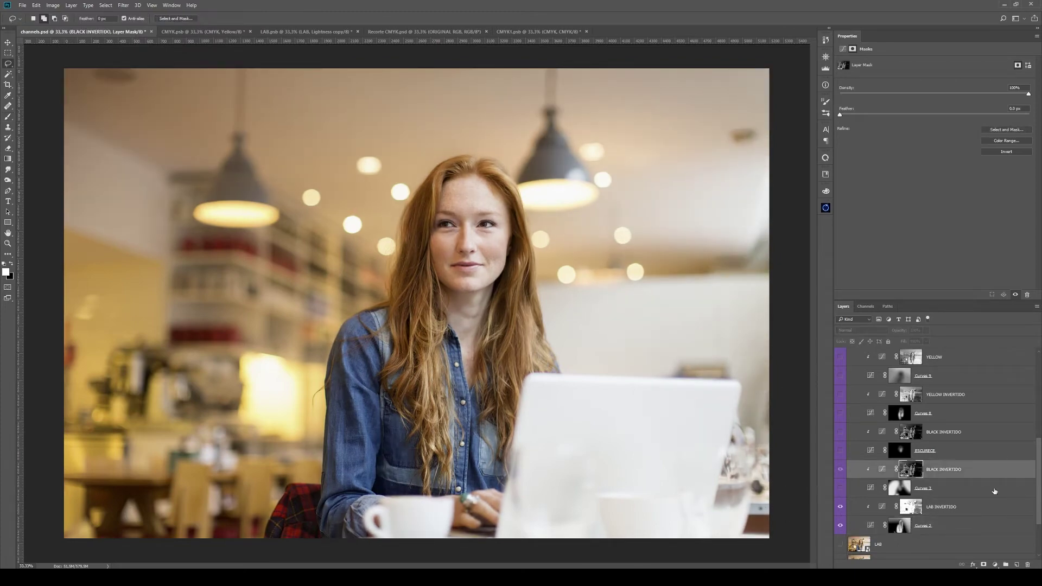
left_click(841, 488)
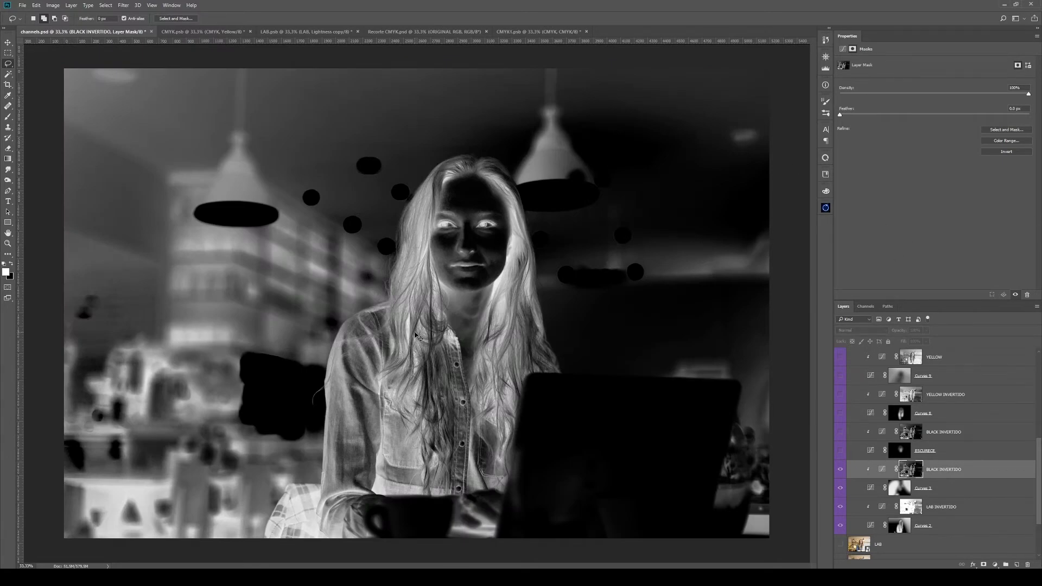
Invert the BLACK INVERTIDO mask temporarily for comparison, restore it and return to the photo with the Curves 3 mask selected
key("ctrl+i")
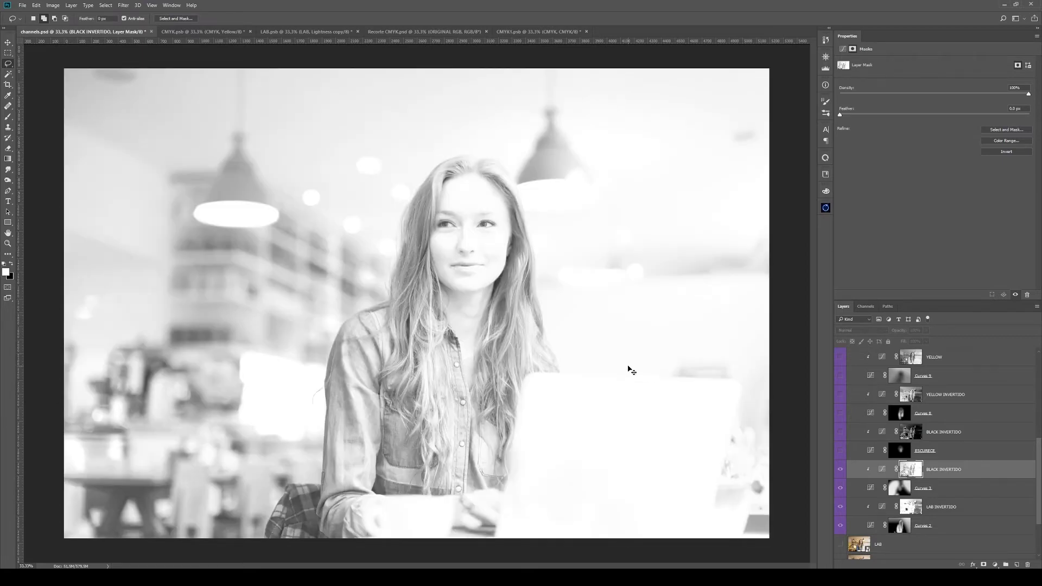
key("ctrl+i")
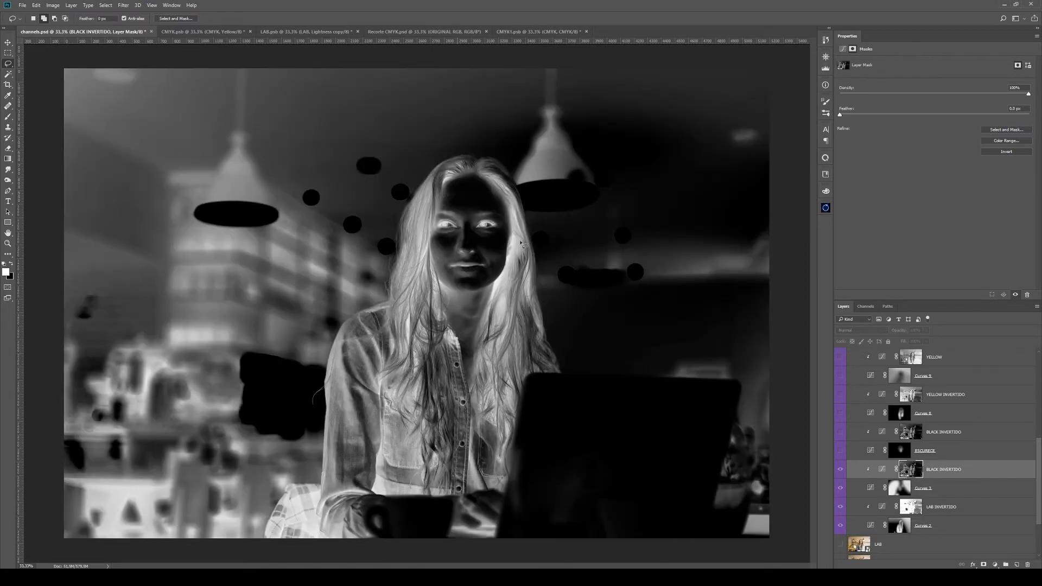
left_click(901, 491)
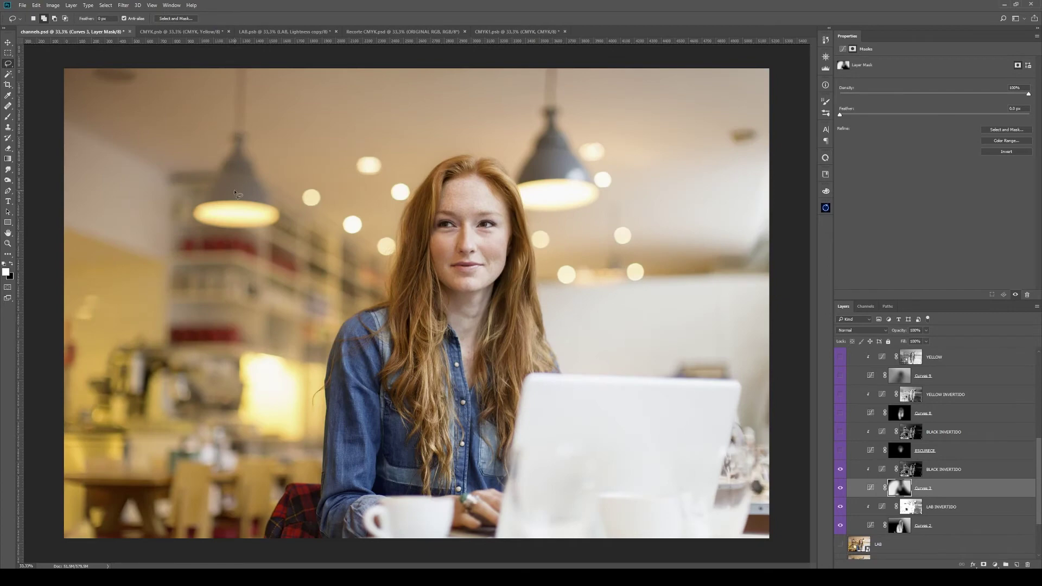
Examine the BLACK INVERTIDO mask and its curve, toggling the Curves 3 layer to compare the photo before and after
left_click(841, 487)
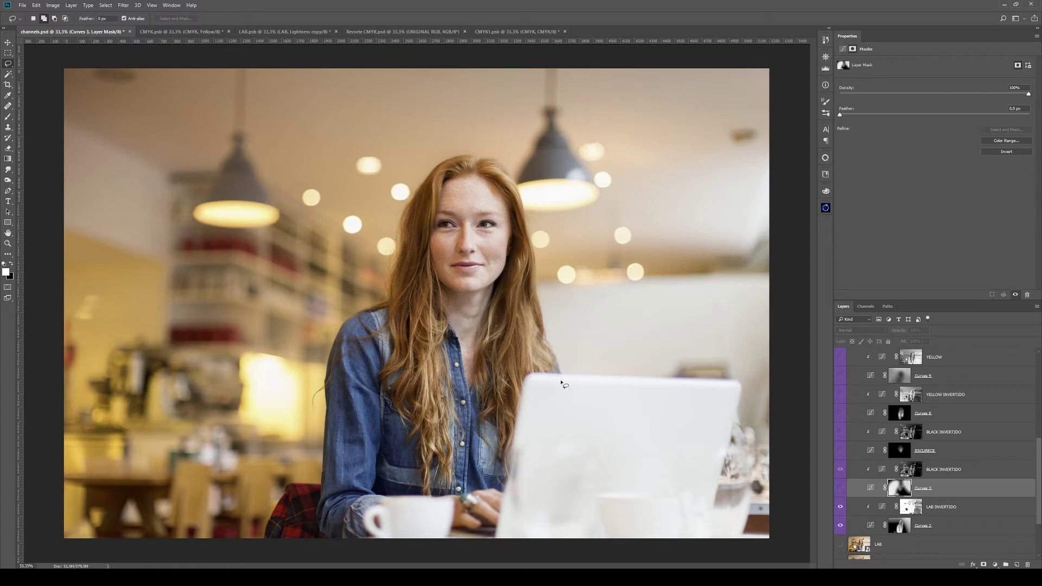
left_click(910, 469, "alt")
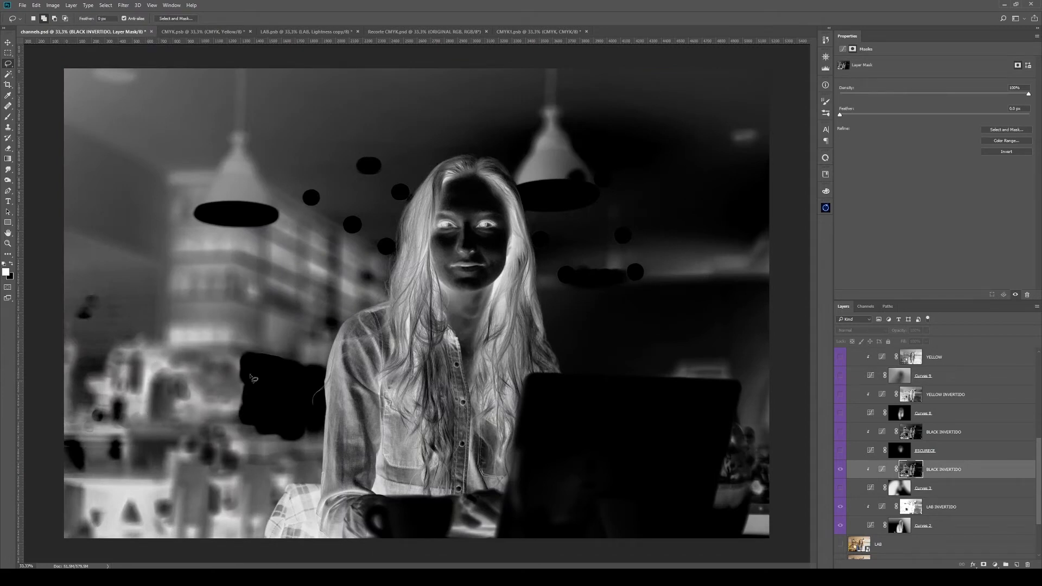
left_click(907, 471, "alt")
left_click(882, 469)
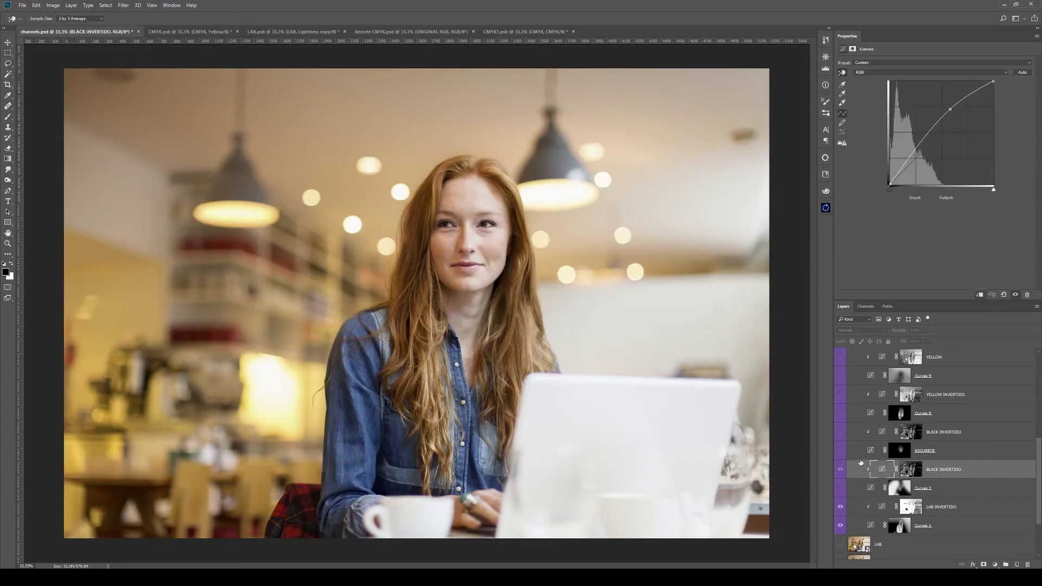
left_click(840, 488)
left_click(840, 487)
left_click(841, 488)
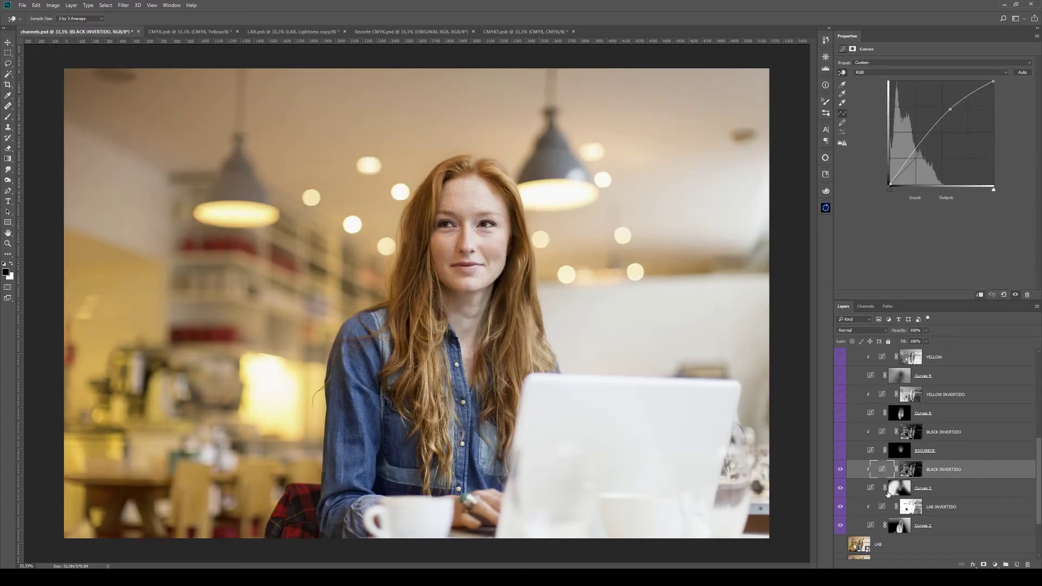
View the Curves 3 mask and the BLACK INVERTIDO mask on their own, and return to the full photo
left_click(900, 488, "alt")
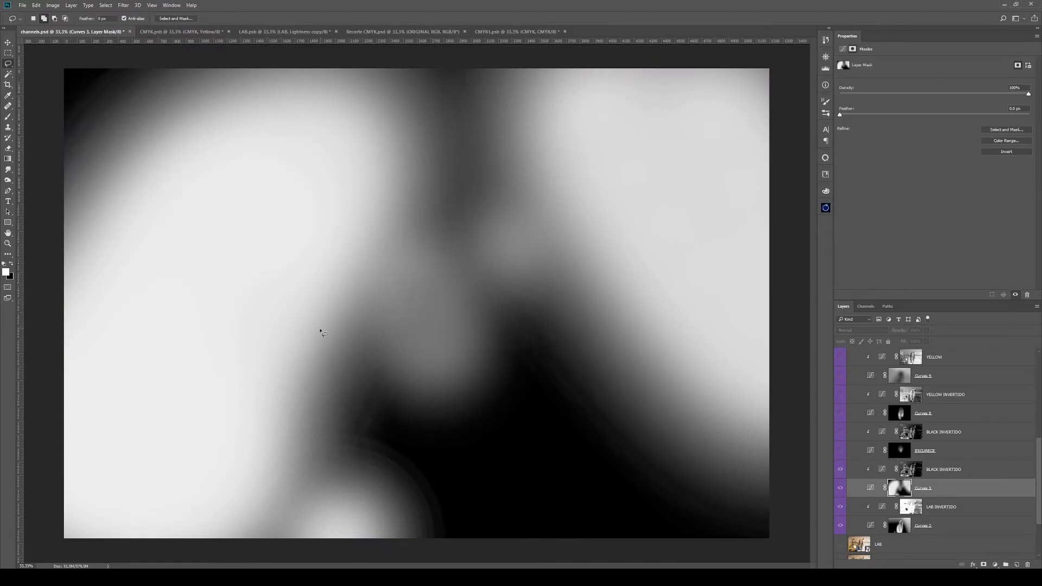
left_click(899, 488, "alt")
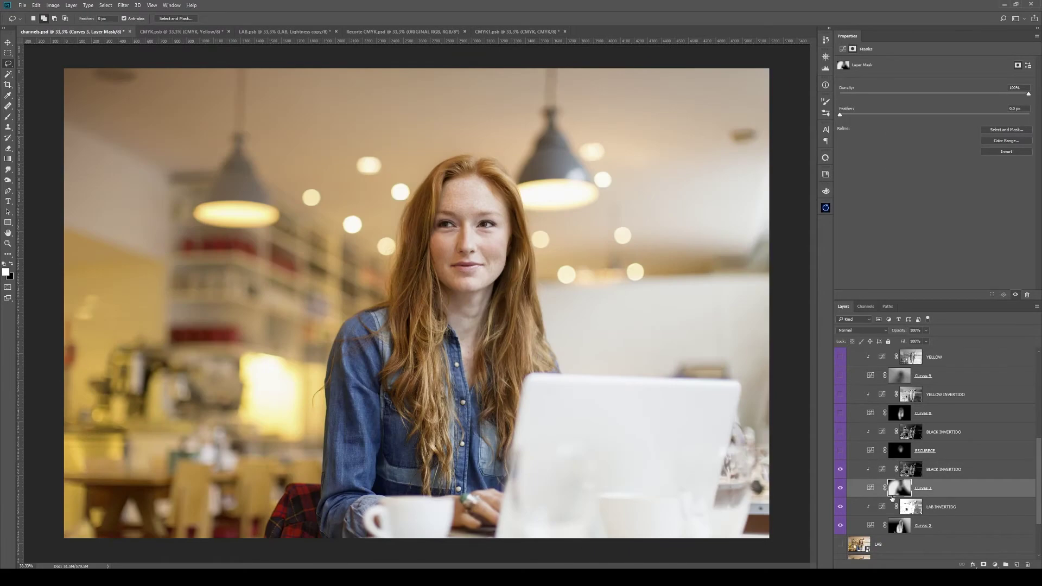
left_click(909, 475, "alt")
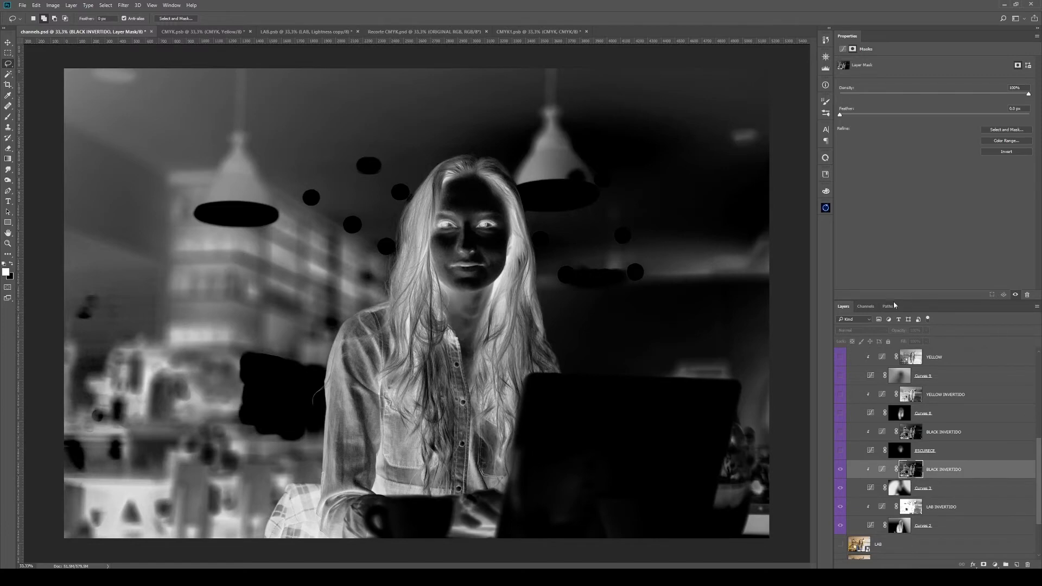
left_click(872, 307)
left_click(843, 306)
left_click(901, 489)
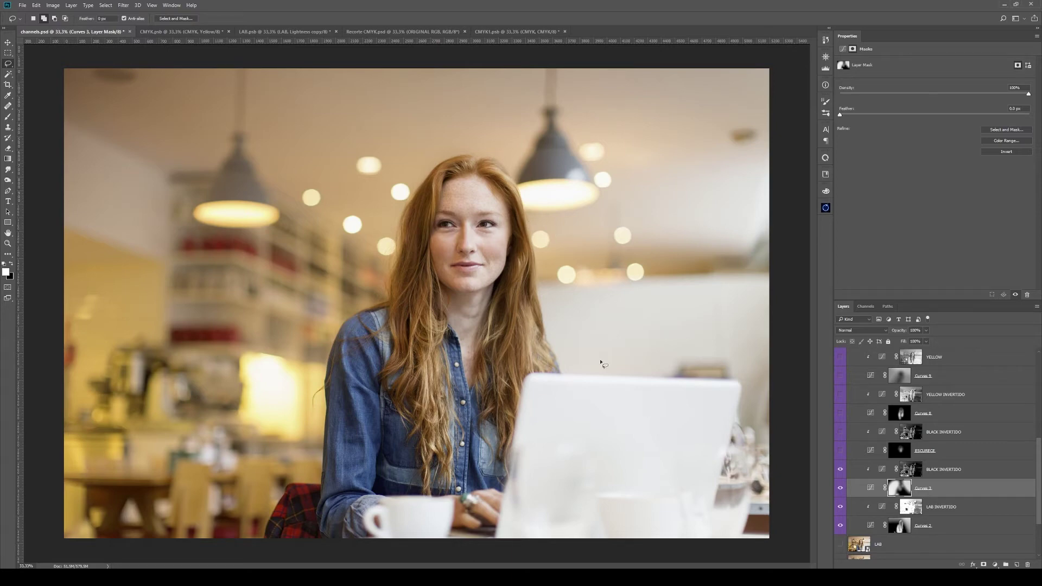
Load the Green channel as a selection and return to the layer stack
left_click(869, 306)
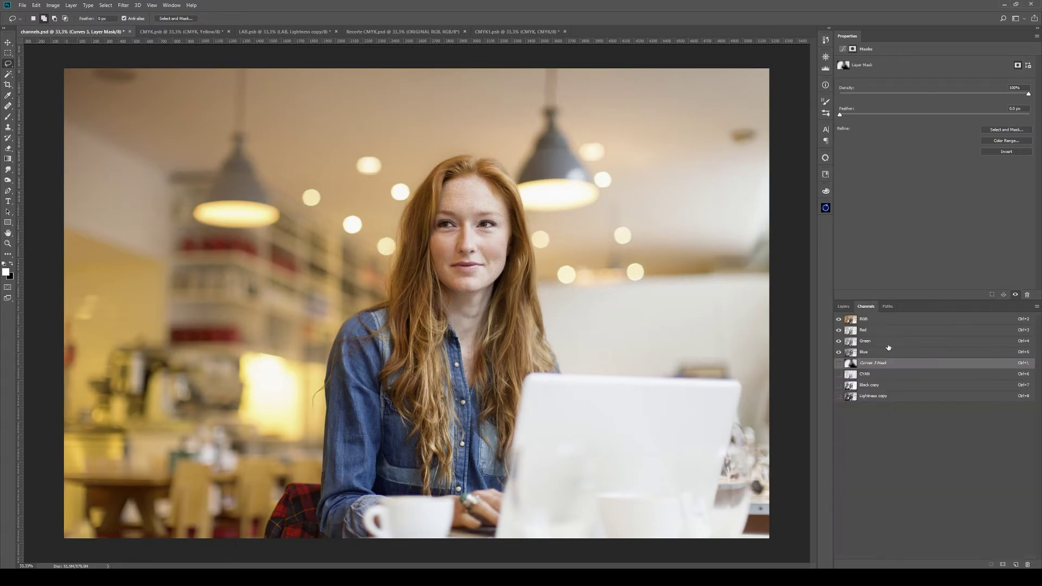
left_click(887, 340)
left_click(880, 353)
left_click(862, 343)
left_click(850, 342, "ctrl")
left_click(843, 307)
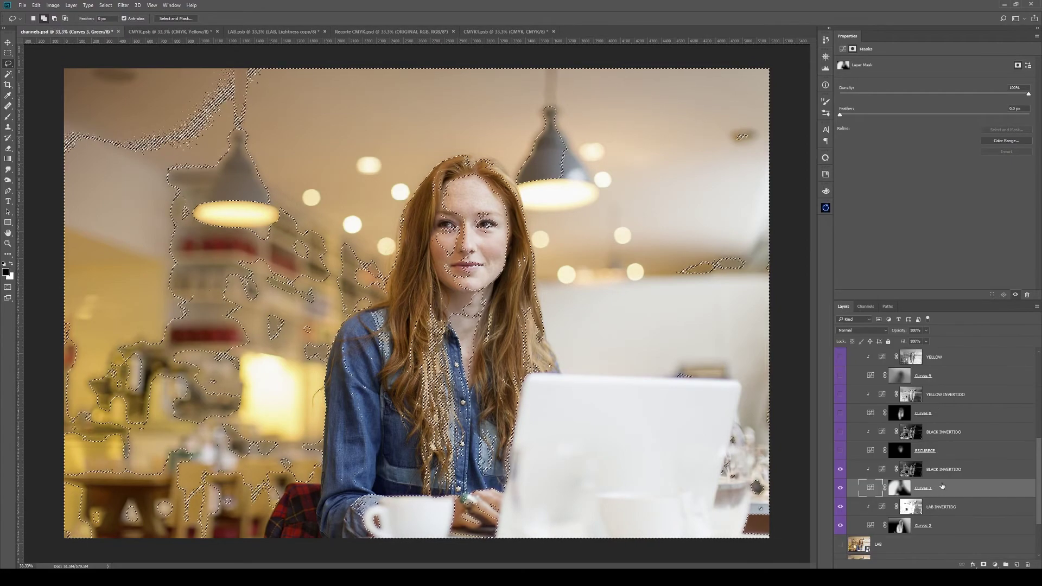
Add a brightening Curves adjustment masked by the selection above the lower BLACK INVERTIDO layer, and view its mask on its own
left_click(910, 469)
left_click(995, 564)
left_click(986, 438)
left_click_drag(934, 140, 935, 113)
left_click(903, 470, "alt")
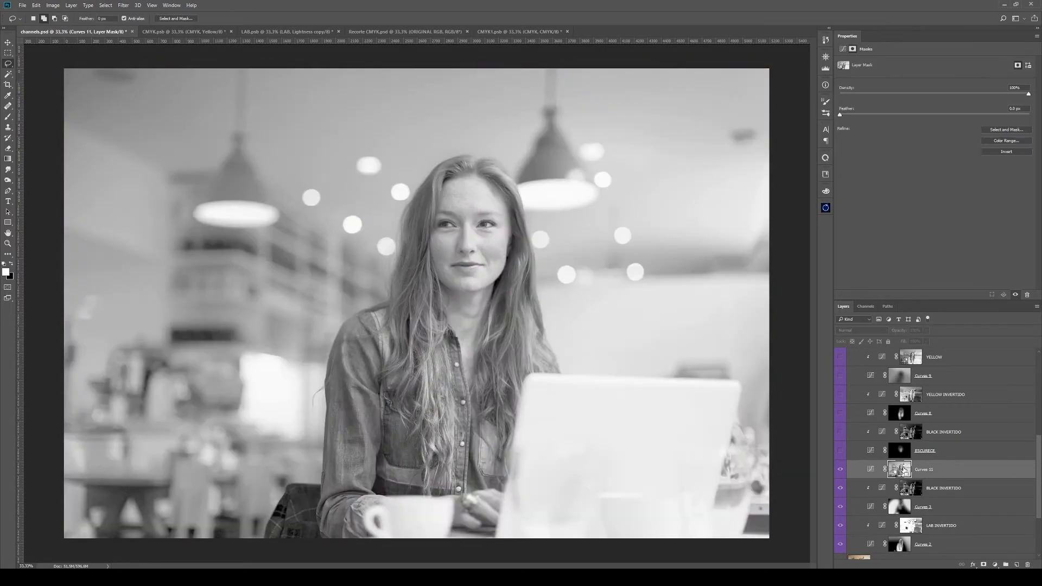
Try to increase the contrast of the new Curves mask with an S-shaped Curves adjustment
key("ctrl+m")
left_click_drag(633, 341, 634, 357)
left_click_drag(668, 313, 659, 313)
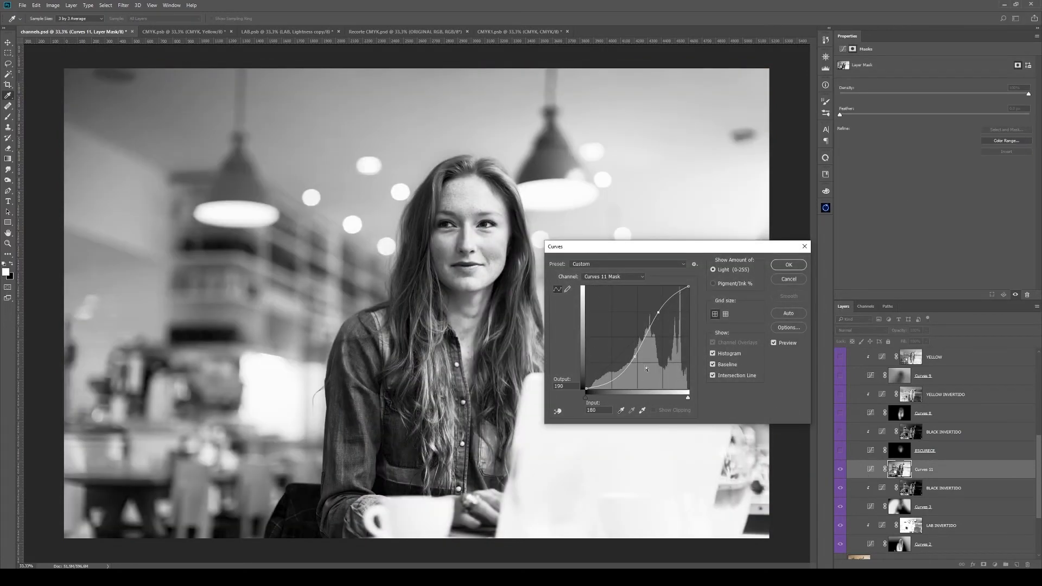
left_click_drag(635, 249, 709, 252)
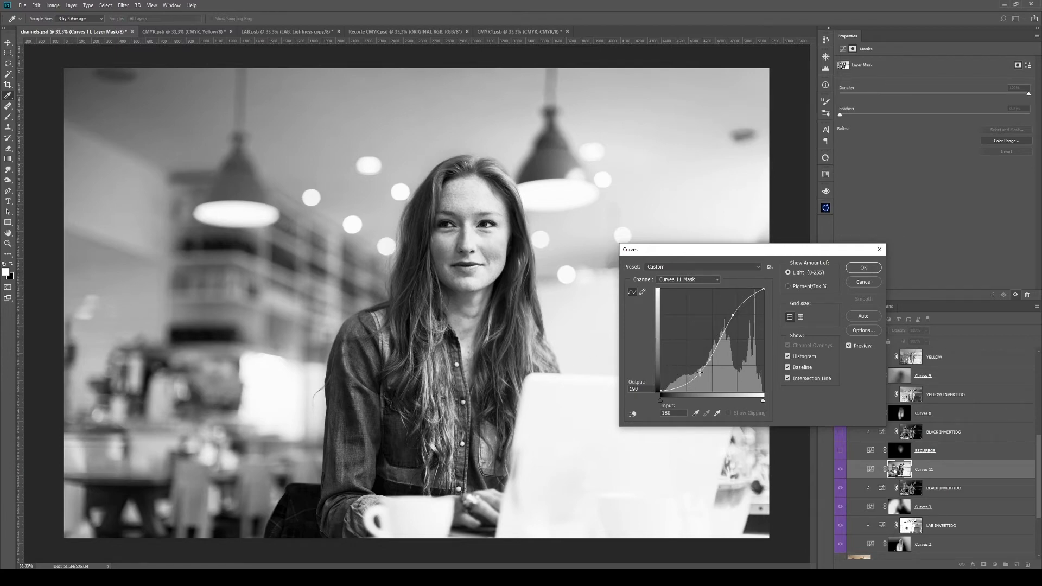
left_click(865, 282)
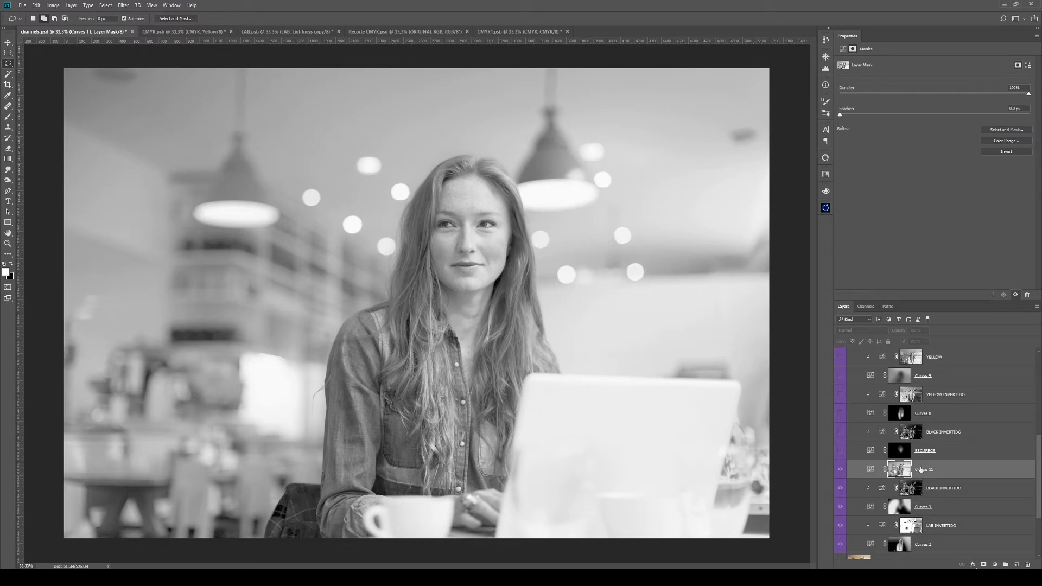
Examine the green-channel mask on its own and in the photo, and hide the new Curves layer for comparison
left_click(866, 307)
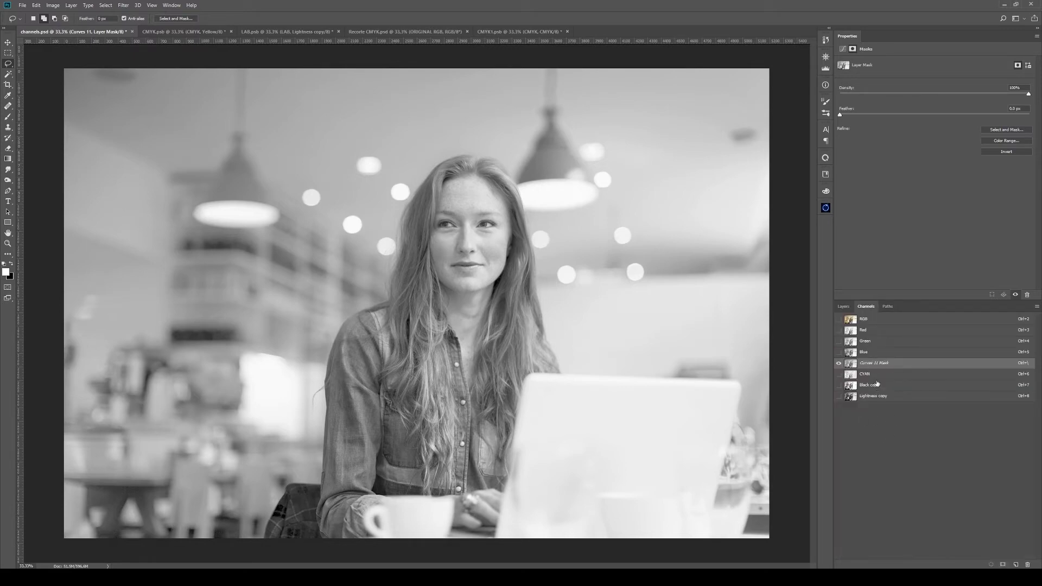
left_click(844, 306)
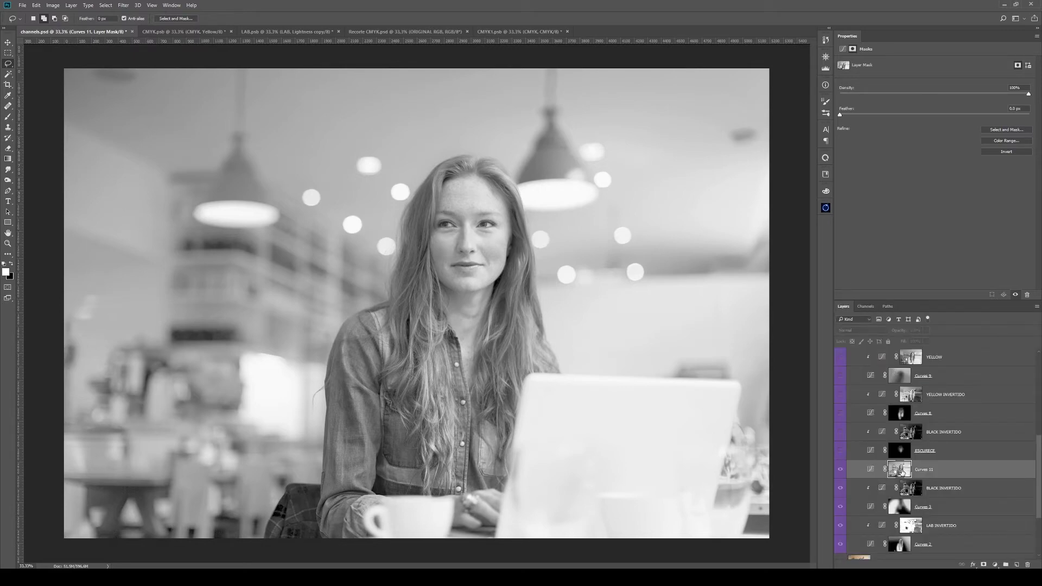
left_click(900, 469)
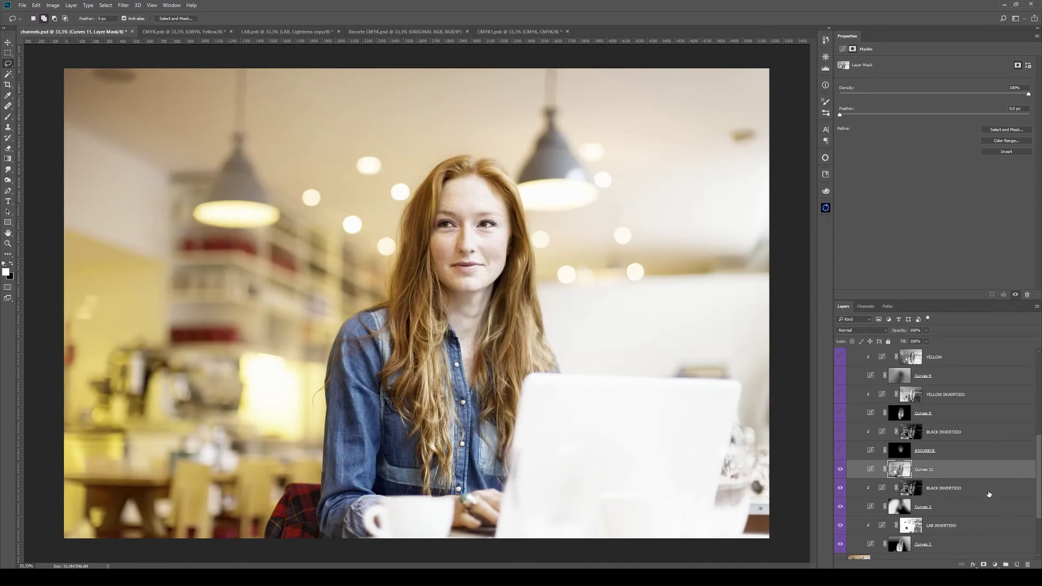
left_click(901, 466, "alt")
left_click(901, 466, "alt")
left_click(840, 470)
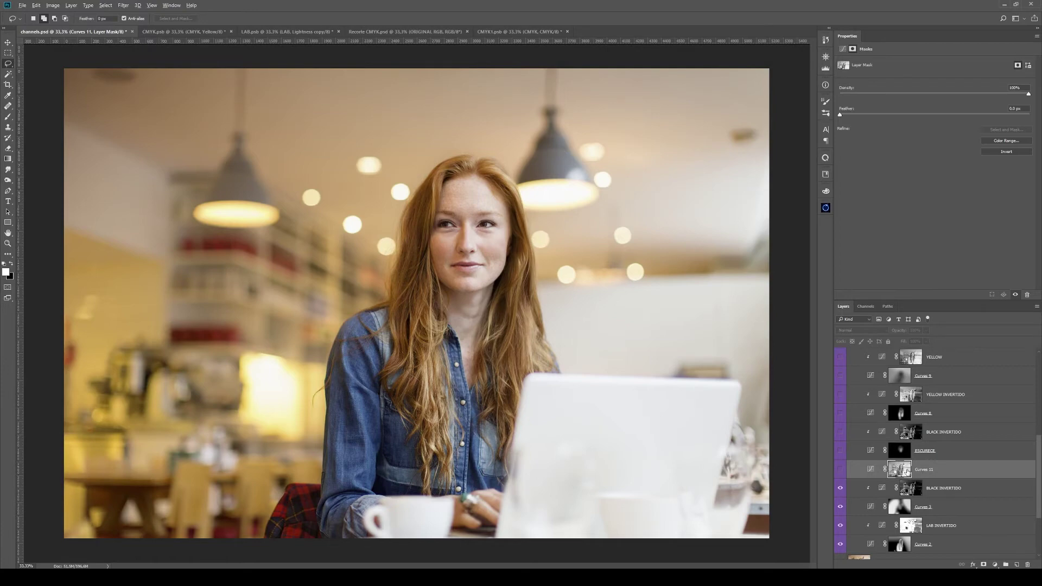
Try painting black and white brush strokes on the green-channel mask around the woman, and delete that Curves layer
left_click(905, 471, "alt")
key("b")
key("x")
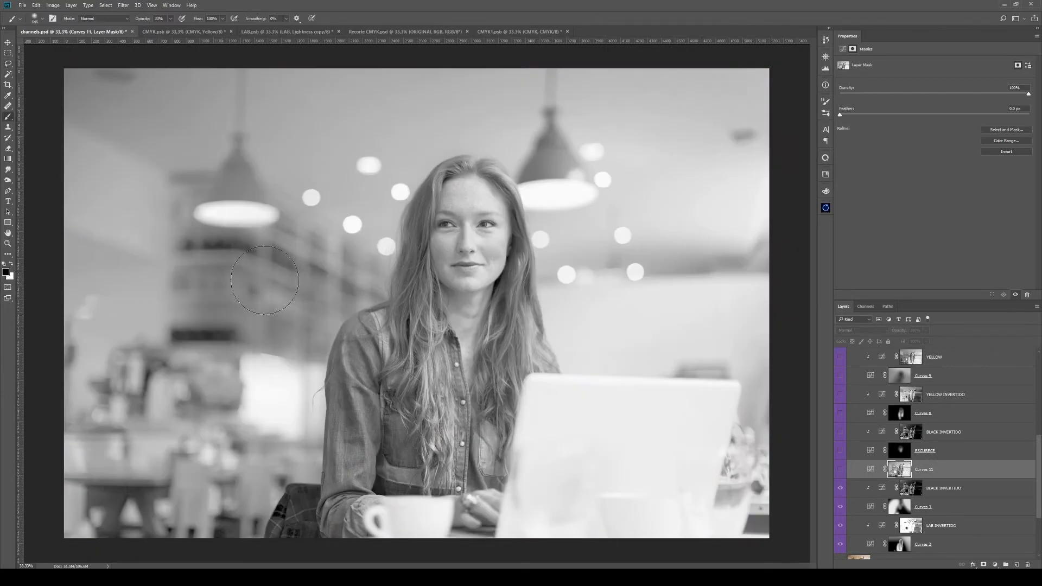
left_click_drag(475, 215, 377, 225)
key("x")
left_click_drag(581, 315, 540, 286)
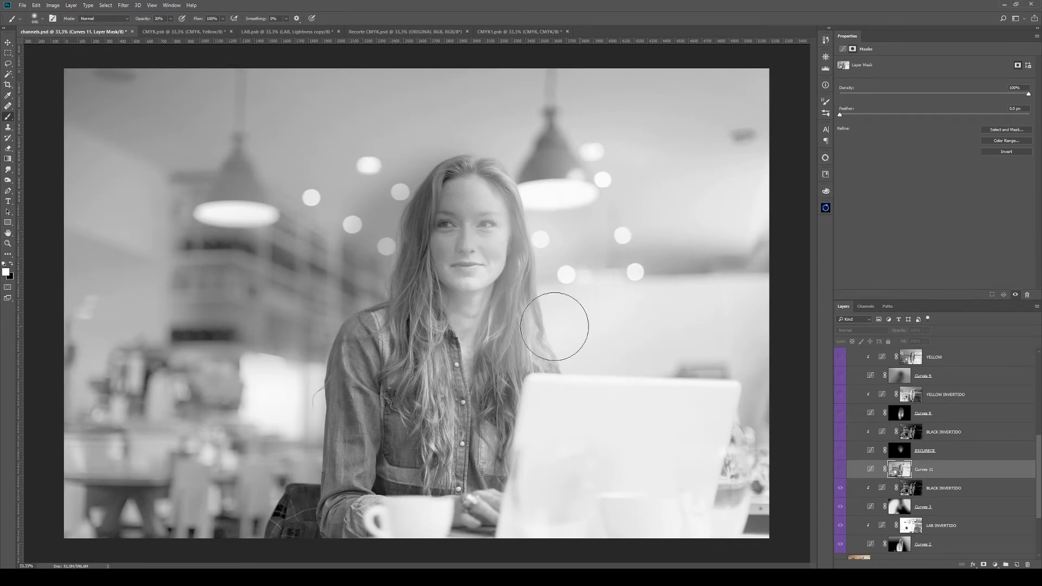
left_click(898, 467, "alt")
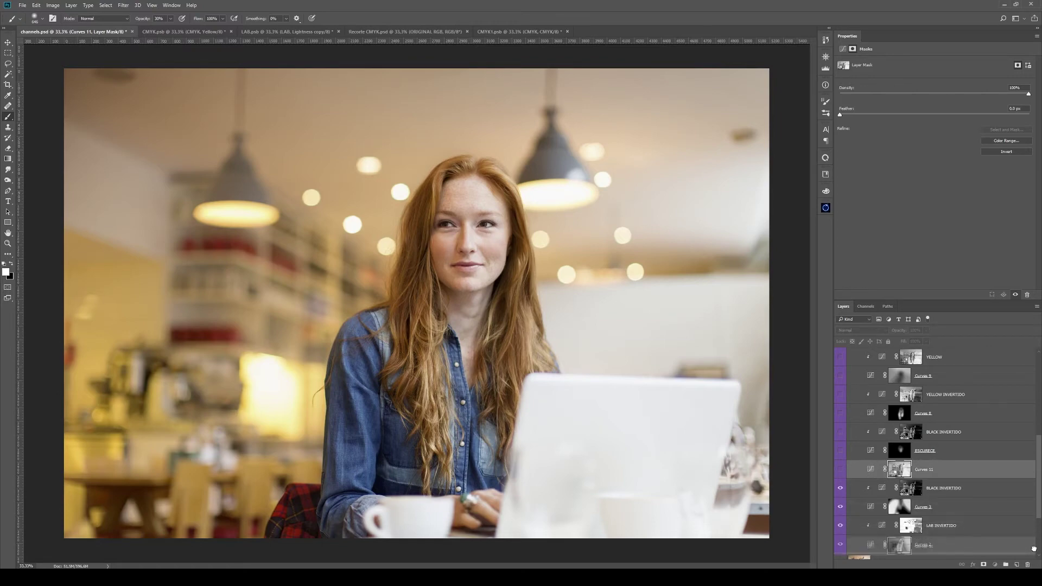
key("Delete")
Show the ESCURECE layer with its clipped BLACK INVERTIDO layer, compare before and after, and view the BLACK INVERTIDO mask on its own
left_click(839, 432)
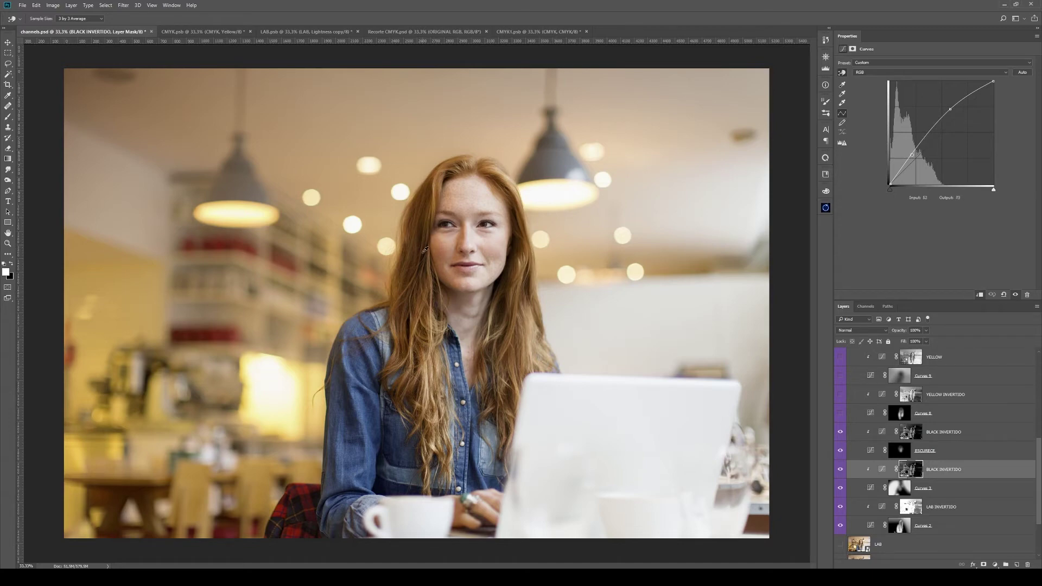
left_click(839, 450)
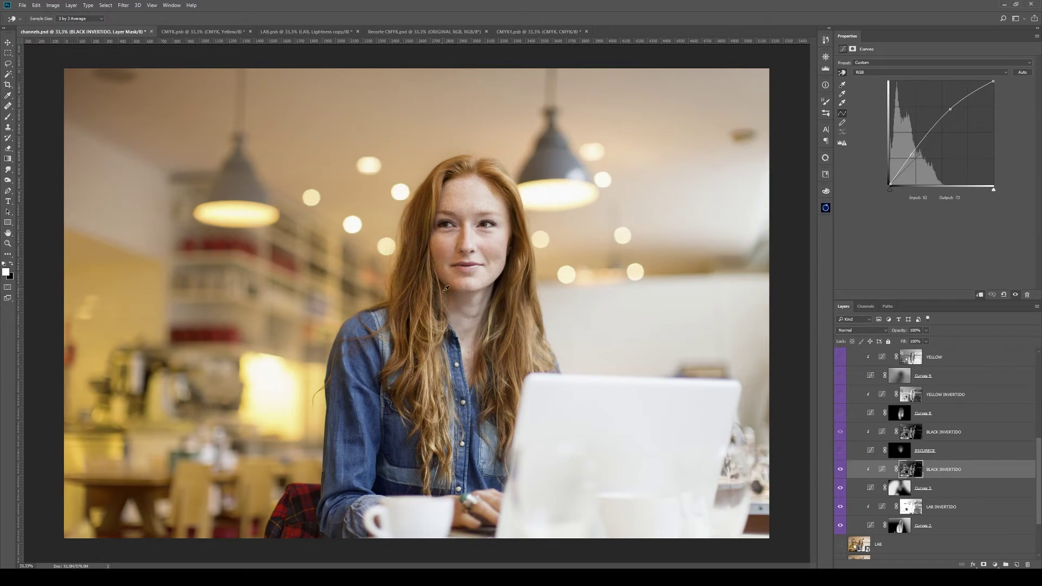
left_click(840, 450)
left_click(911, 432, "alt")
key("b")
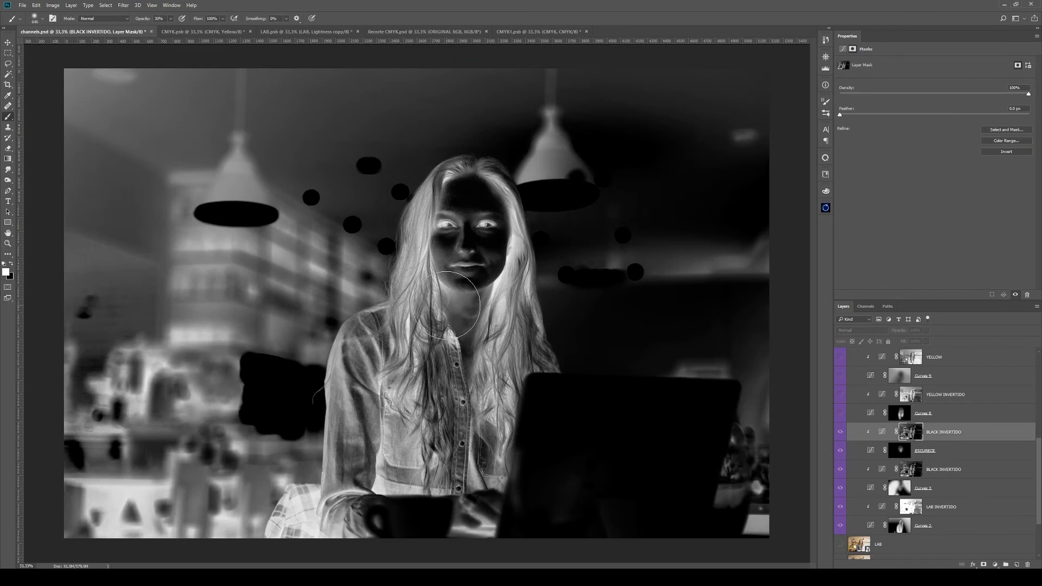
key("l")
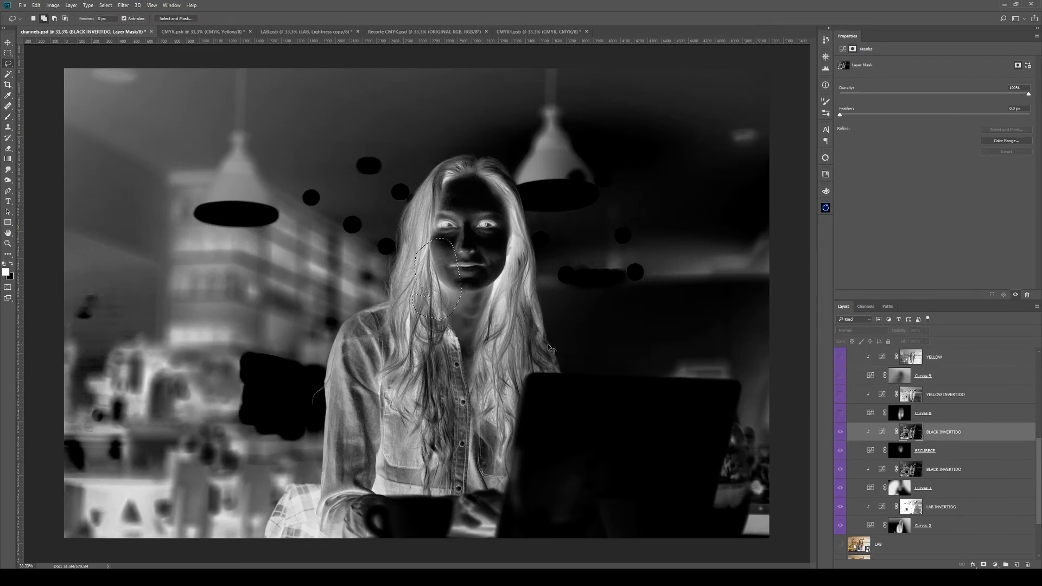
Show Curves 8 with its clipped YELLOW INVERTIDO layer, and view each of their masks on its own
left_click(840, 411)
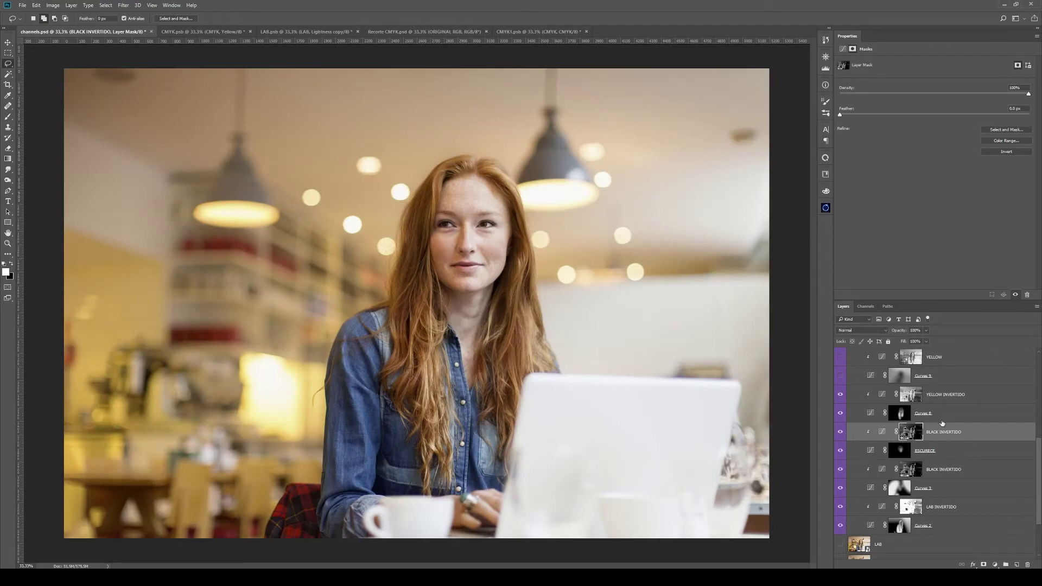
left_click(911, 401, "alt")
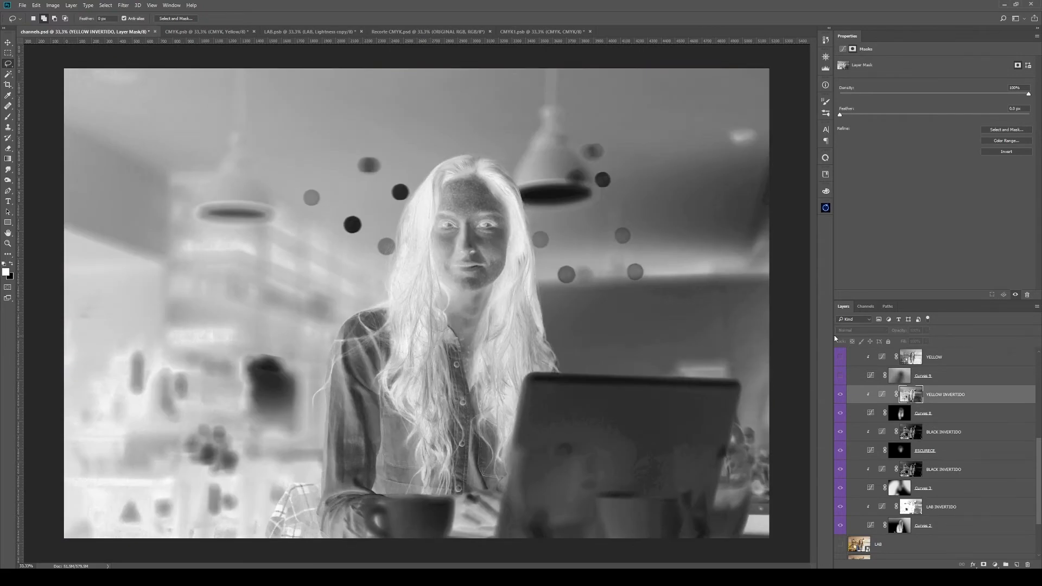
left_click(911, 415)
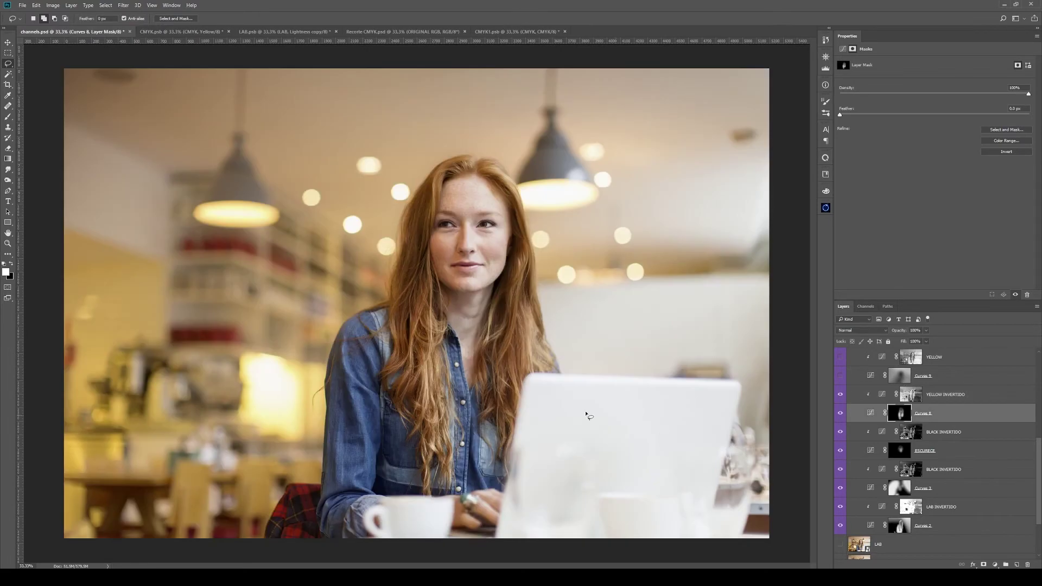
left_click(906, 418, "alt")
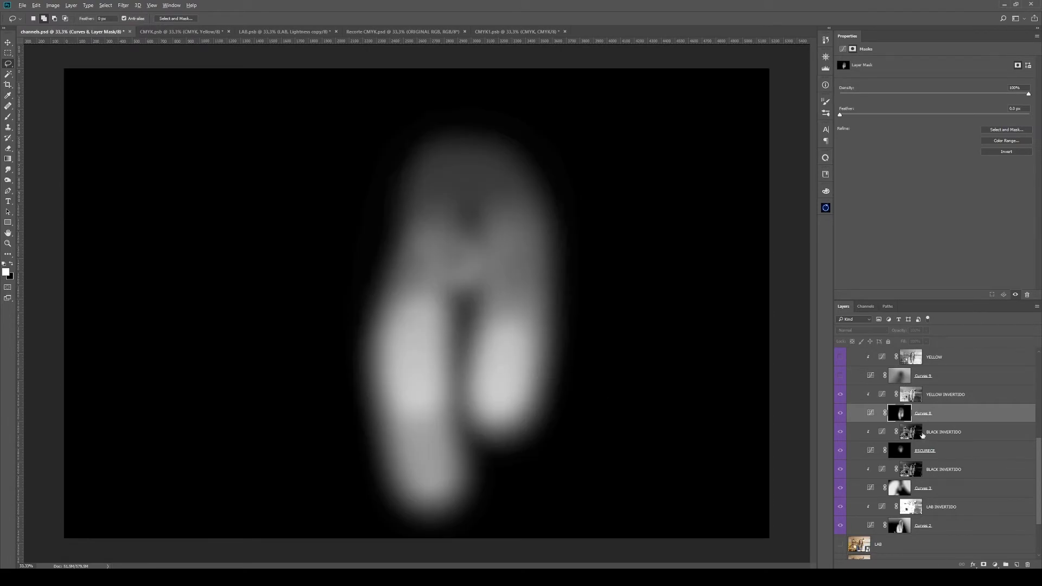
left_click(900, 414, "alt")
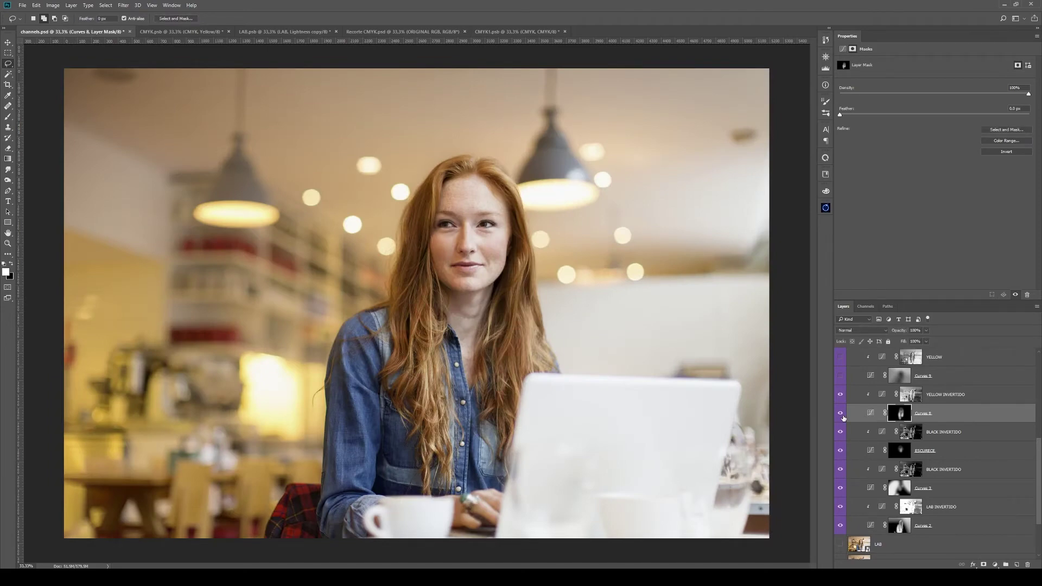
Select the Curves 9 layer and view the mask of its clipped YELLOW layer on its own
scroll(925, 410, "up", 2)
left_click(852, 407)
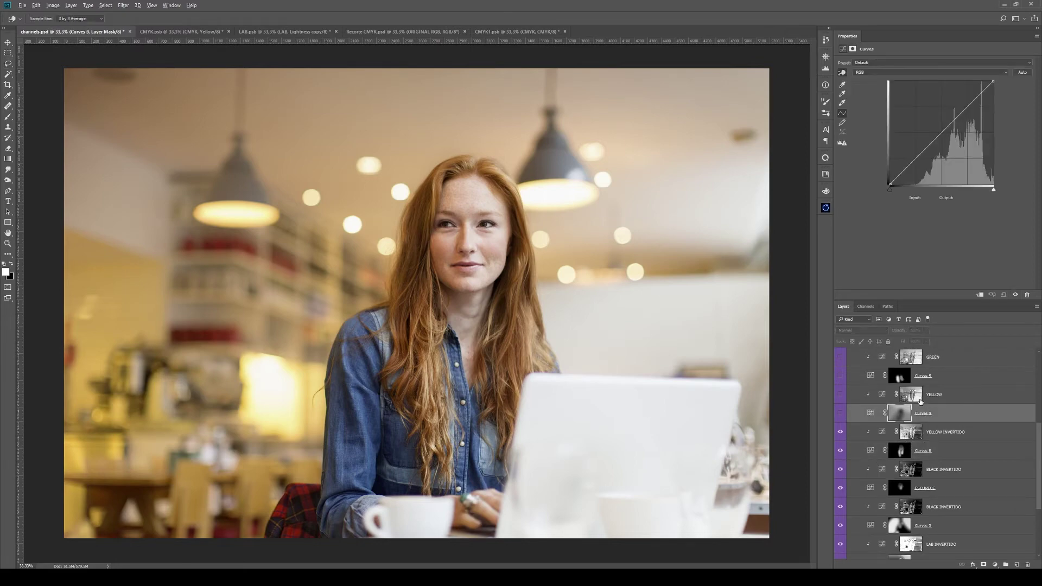
left_click(918, 398, "alt")
key("l")
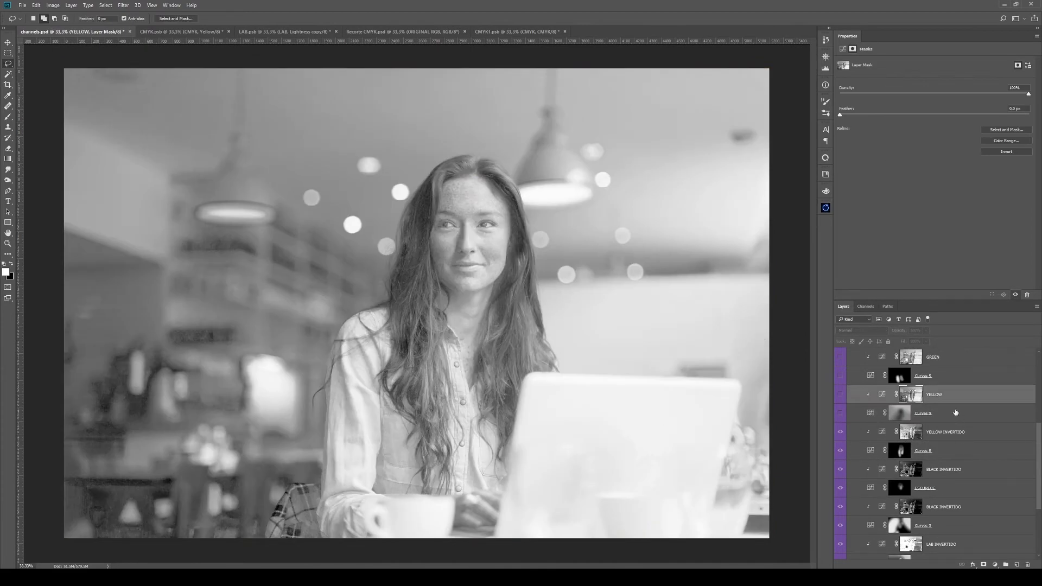
Show Curves 9 with its clipped YELLOW layer, and view each of their masks on its own
left_click(840, 395)
left_click(840, 413)
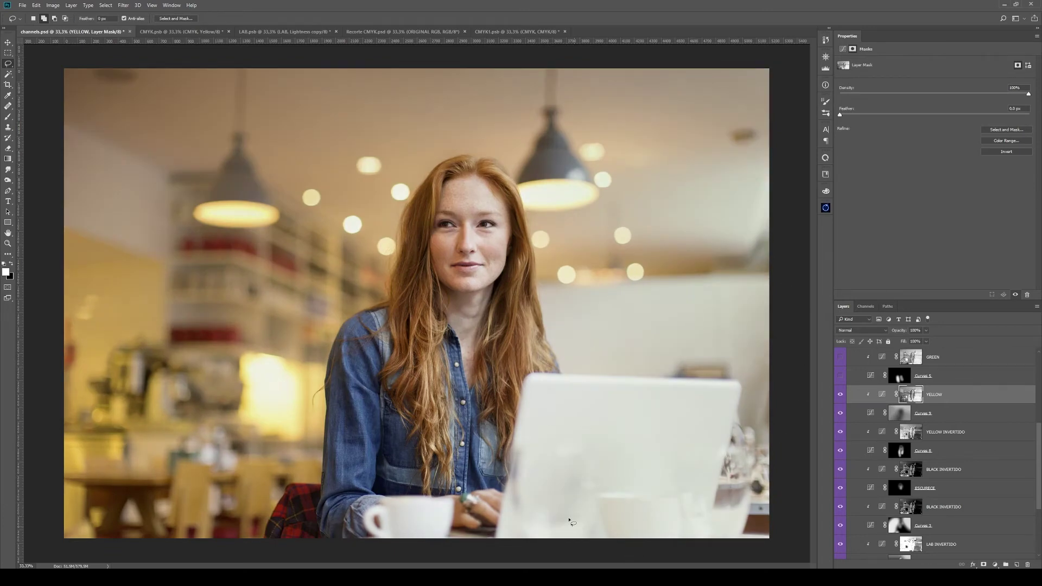
left_click(919, 400, "alt")
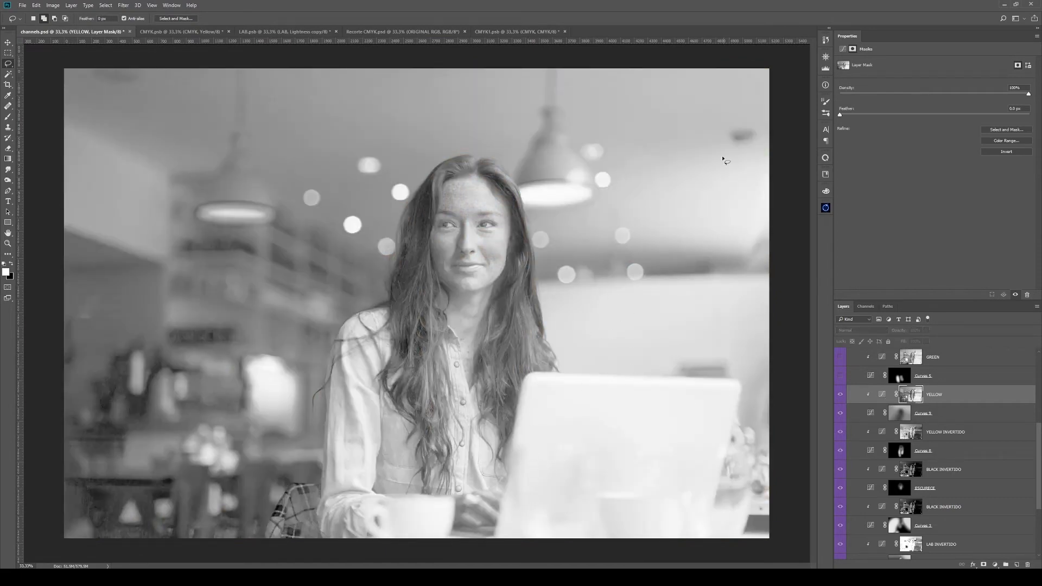
left_click(899, 413)
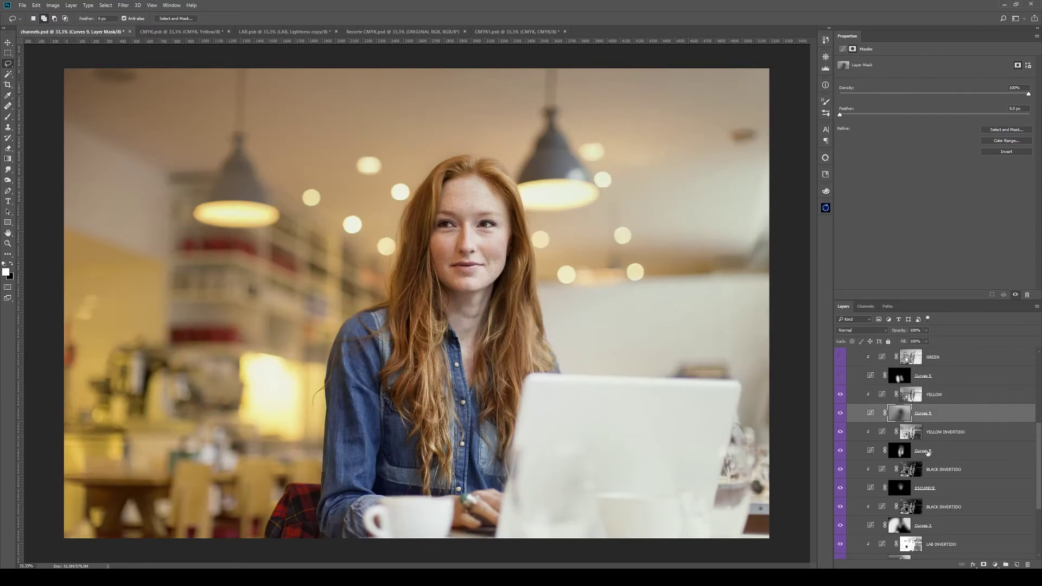
left_click(900, 415, "alt")
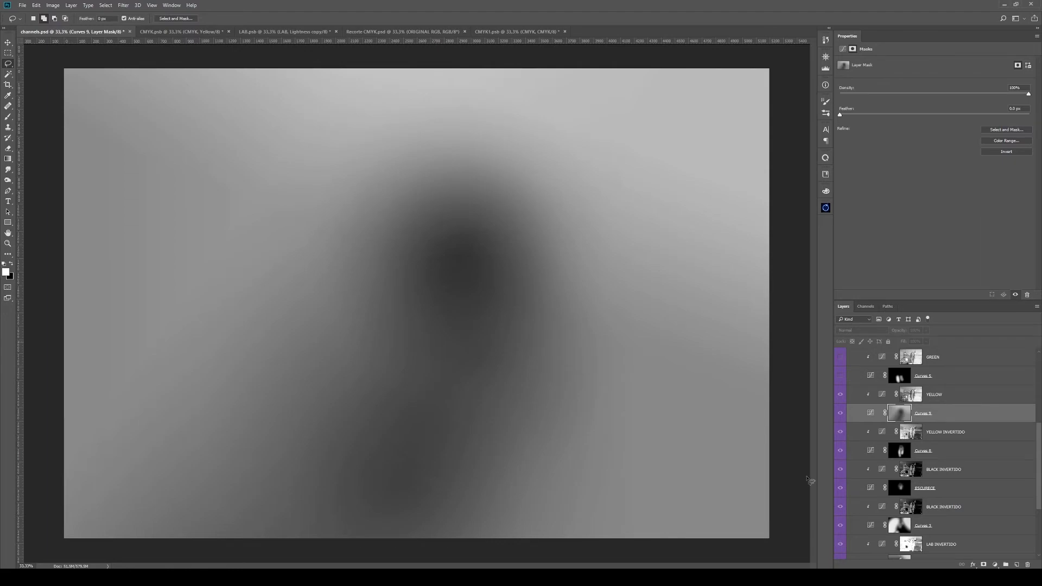
left_click(909, 415, "alt")
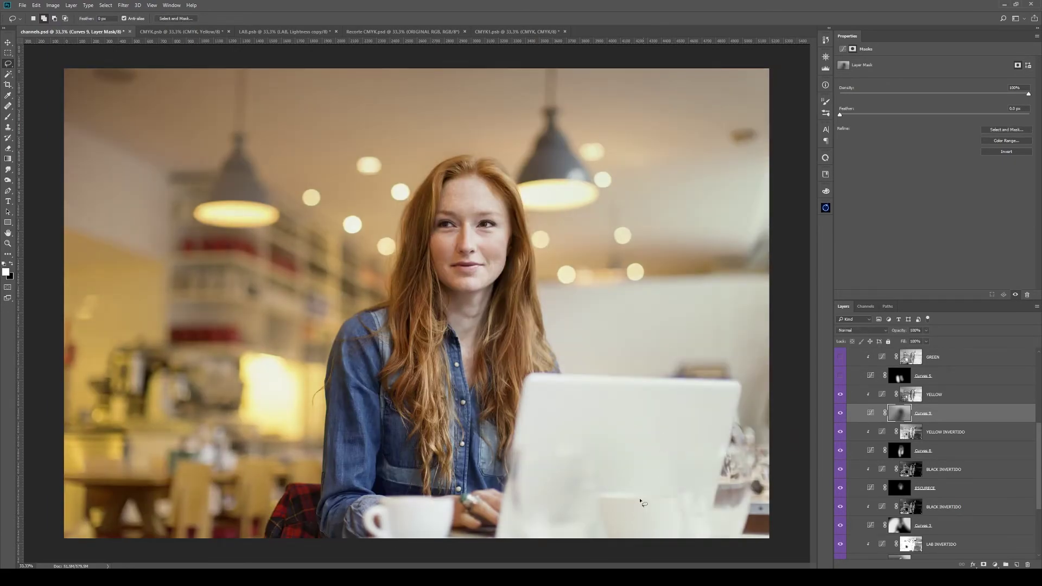
Show Curves 5 with its clipped GREEN layer, and view the GREEN mask on its own
scroll(909, 437, "up", 2)
left_click(899, 414)
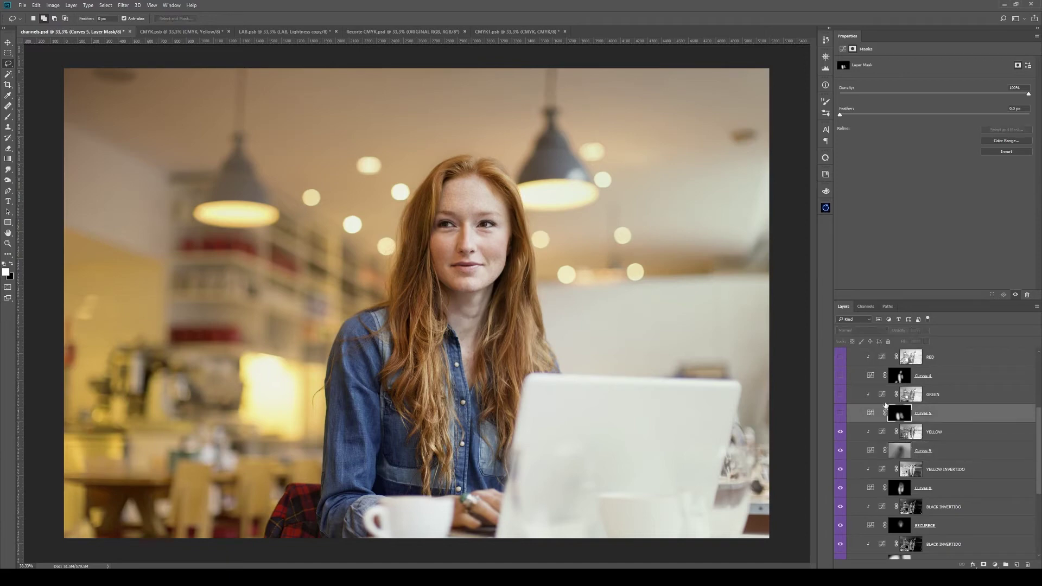
left_click(905, 399, "alt")
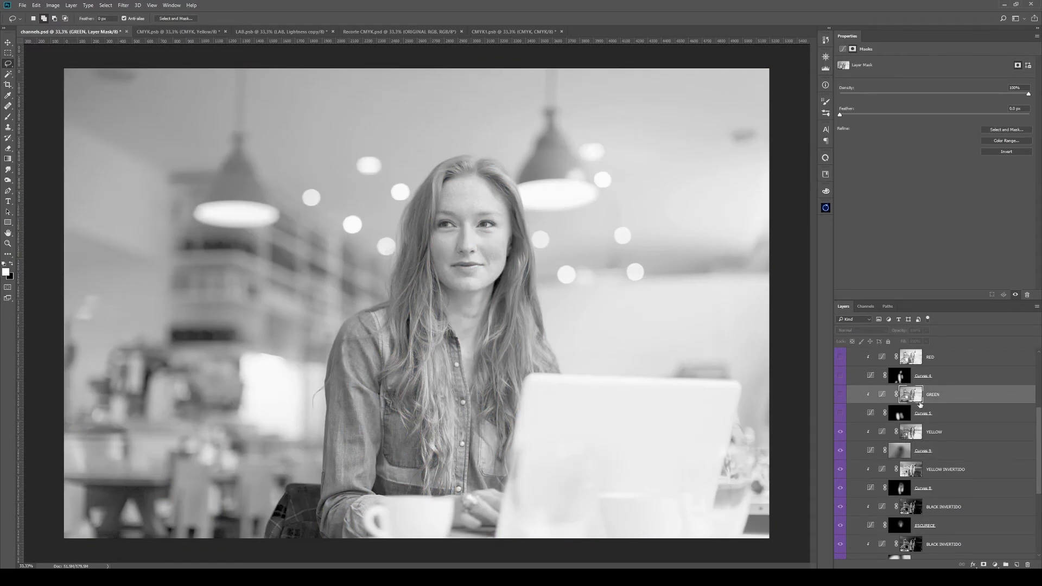
left_click(909, 399, "alt")
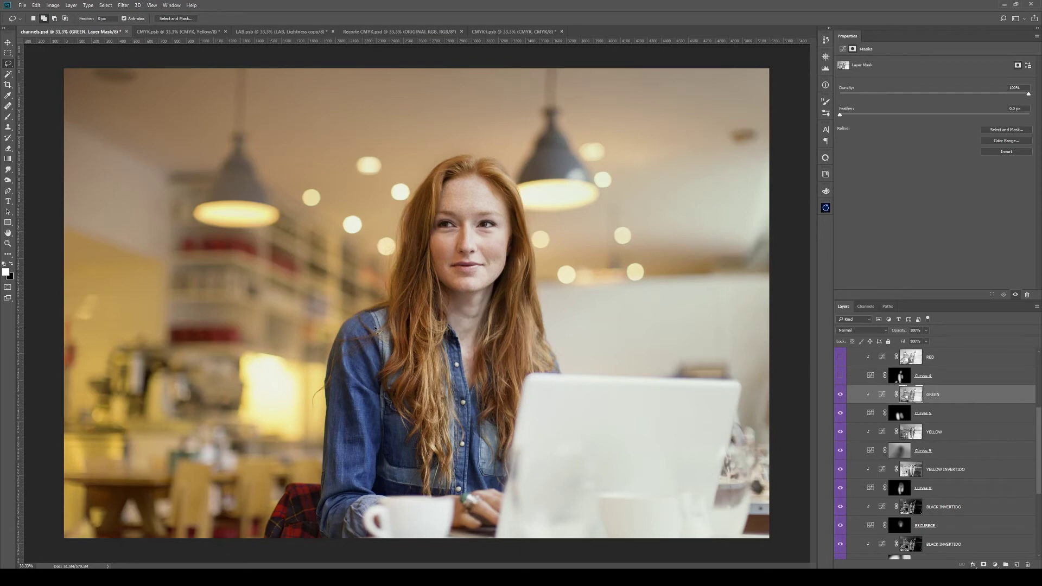
Examine the curve settings of the clipped GREEN and YELLOW adjustment layers
left_click(882, 395)
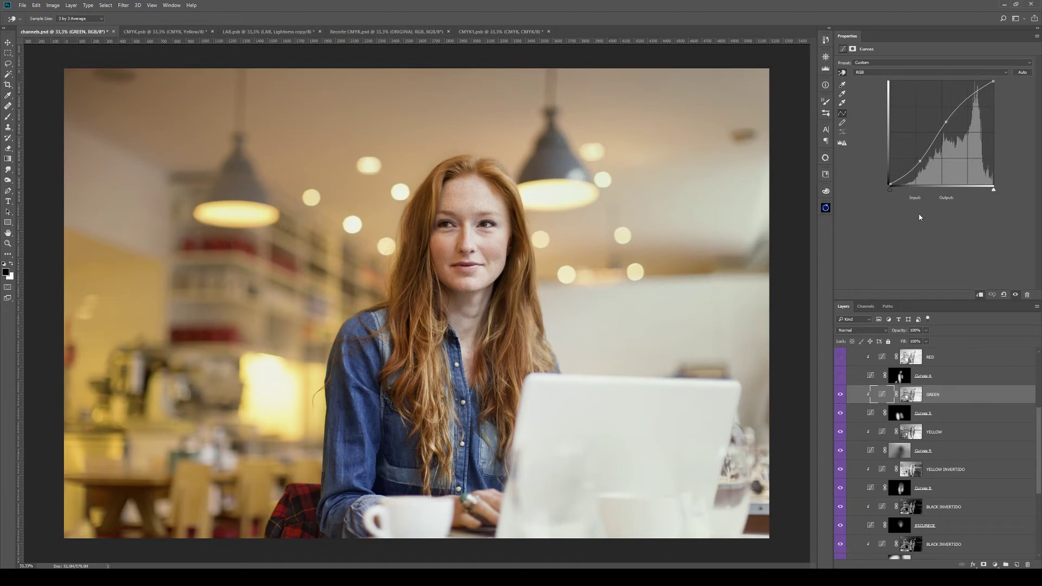
left_click(879, 438)
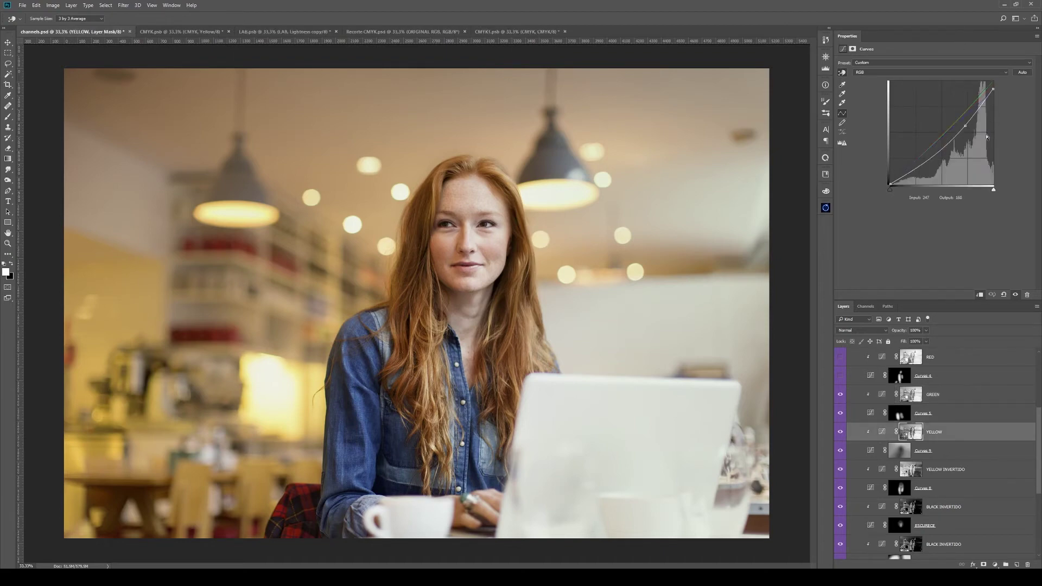
left_click(885, 395)
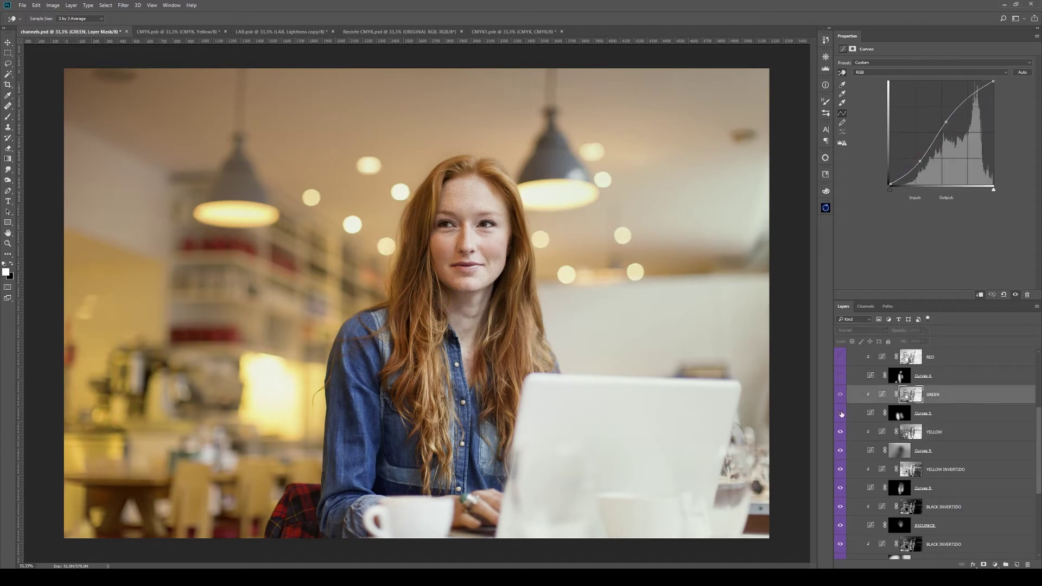
Show the Curves layer directly above GREEN together with its clipped RED layer, and select the RED mask
scroll(891, 432, "up", 5)
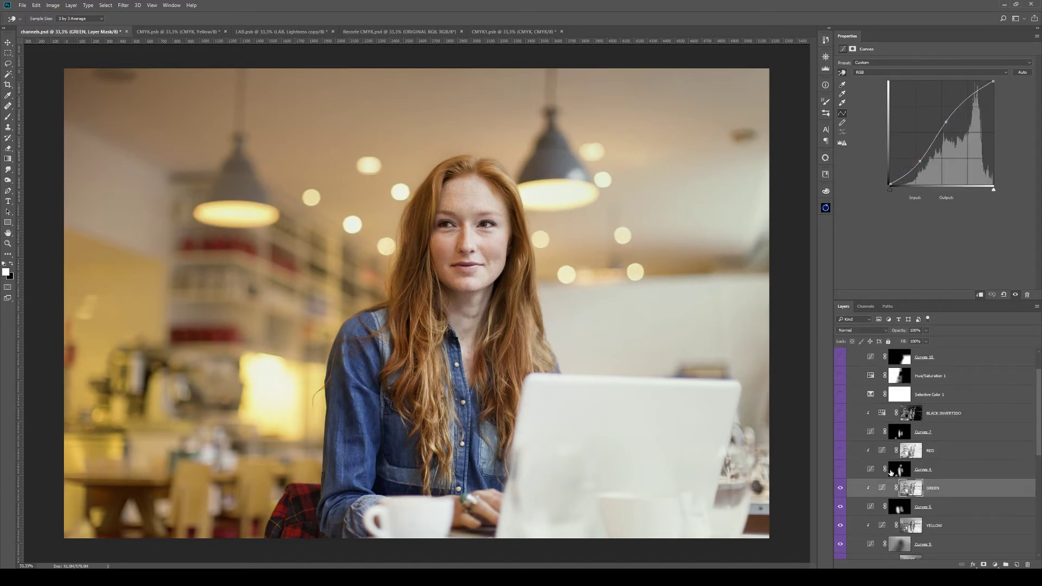
left_click(910, 451)
key("l")
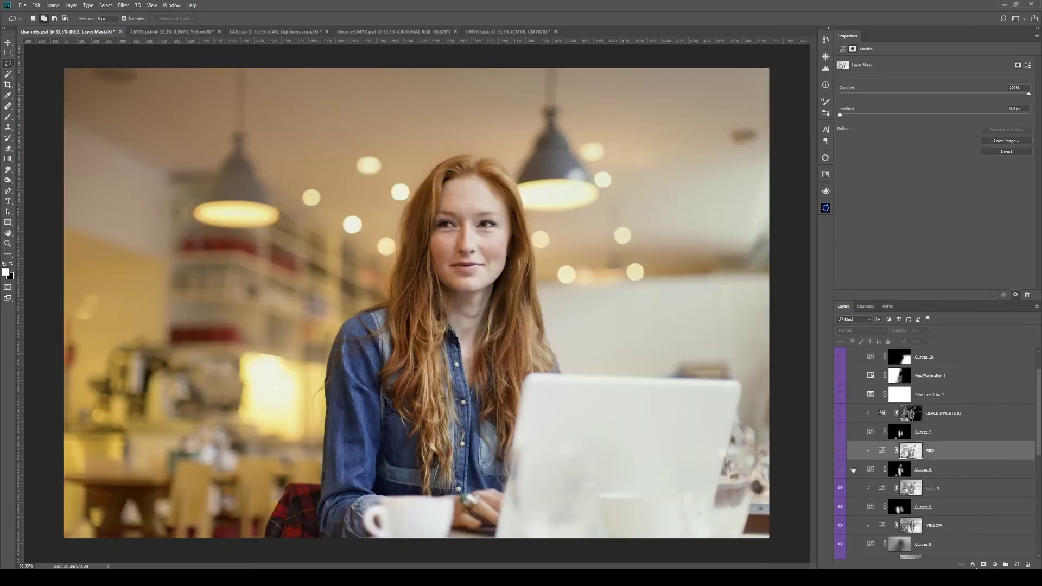
left_click(841, 451)
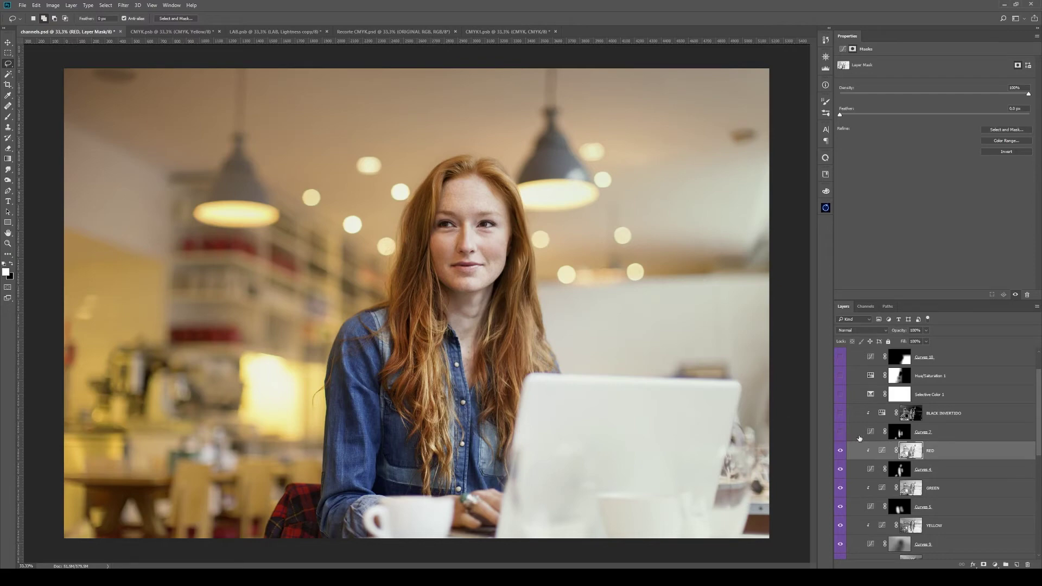
Show Curves 7 with its clipped BLACK INVERTIDO layer, view that layer's mask, and display its Reds Hue/Saturation settings
left_click(840, 413)
left_click(903, 413, "alt")
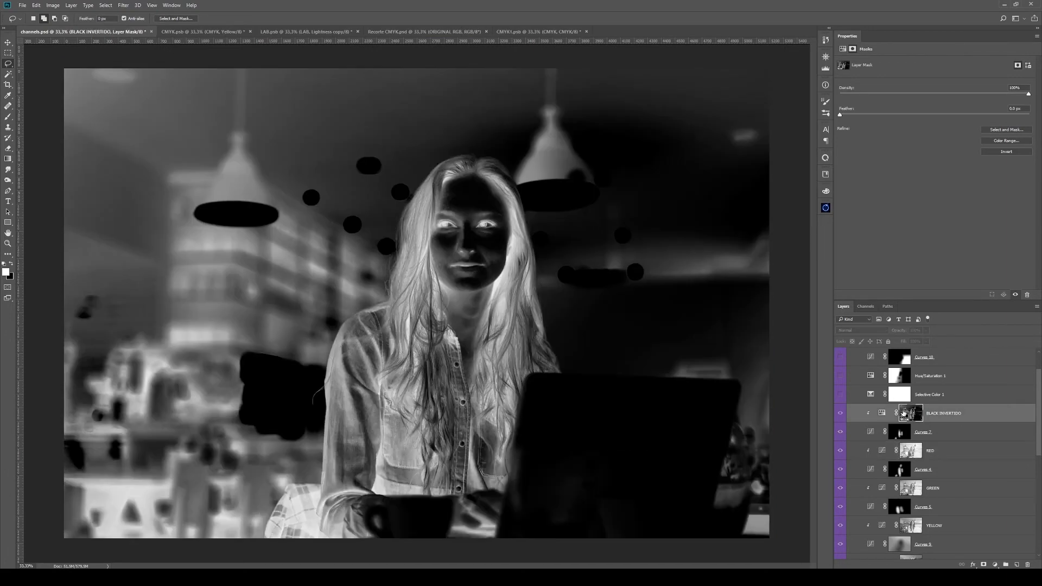
left_click(882, 413)
left_click(875, 72)
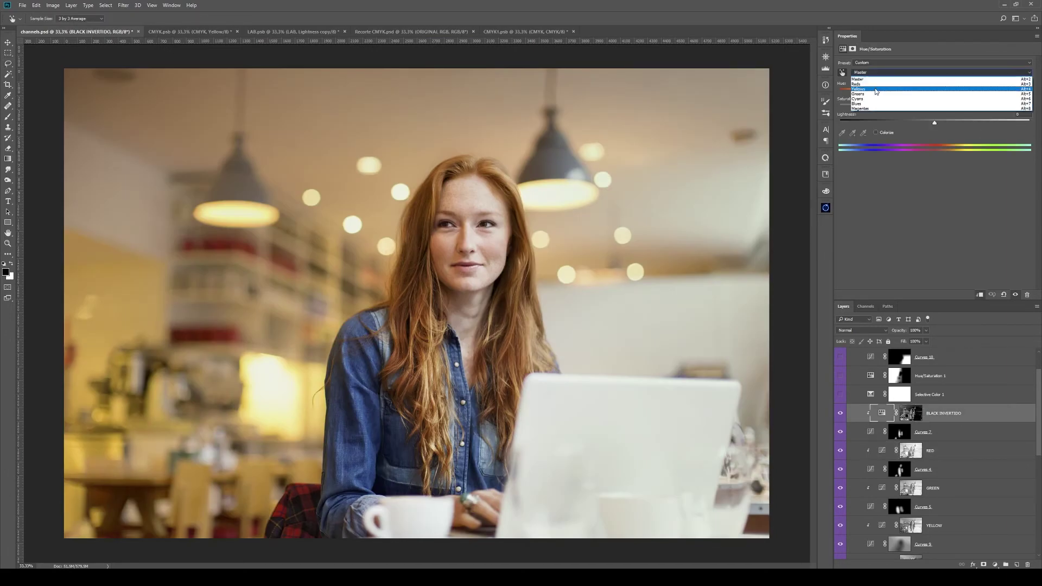
left_click(869, 72)
left_click(862, 85)
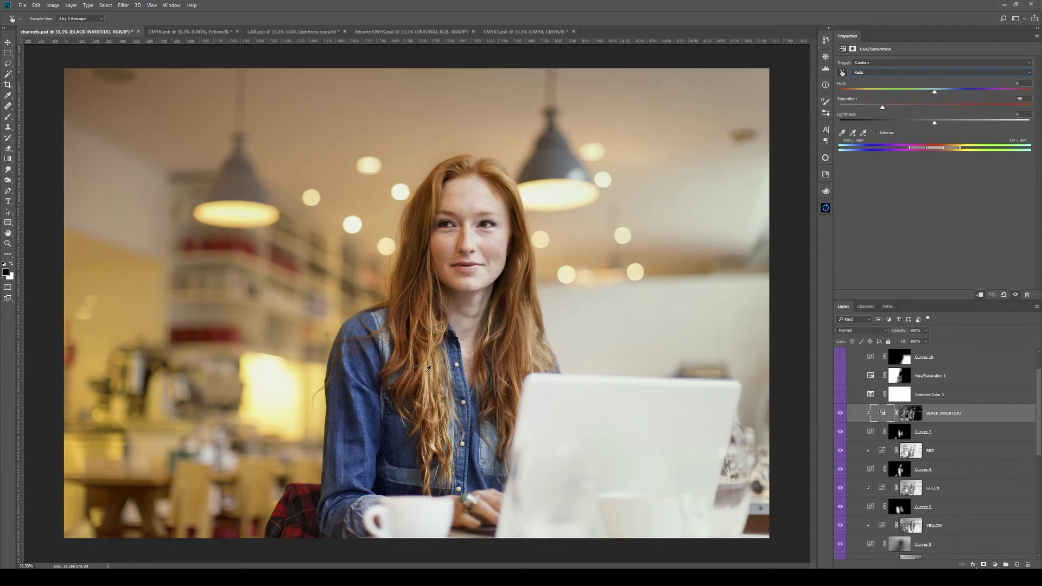
Compare the woman's hair close up with the Curves 7 layer hidden and shown
key("z")
left_click(419, 351)
left_click(420, 352)
left_click(419, 351)
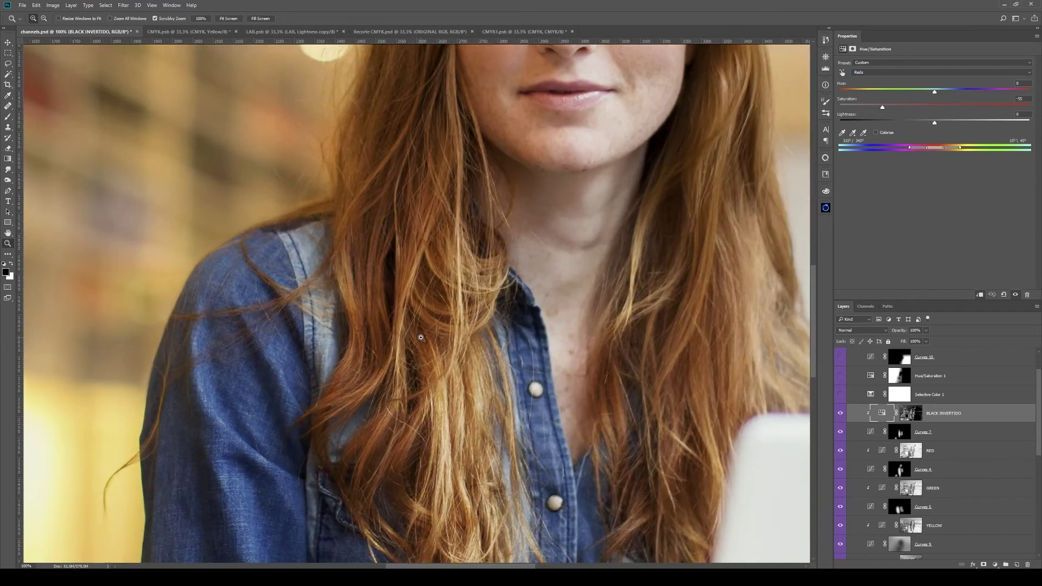
left_click(419, 350)
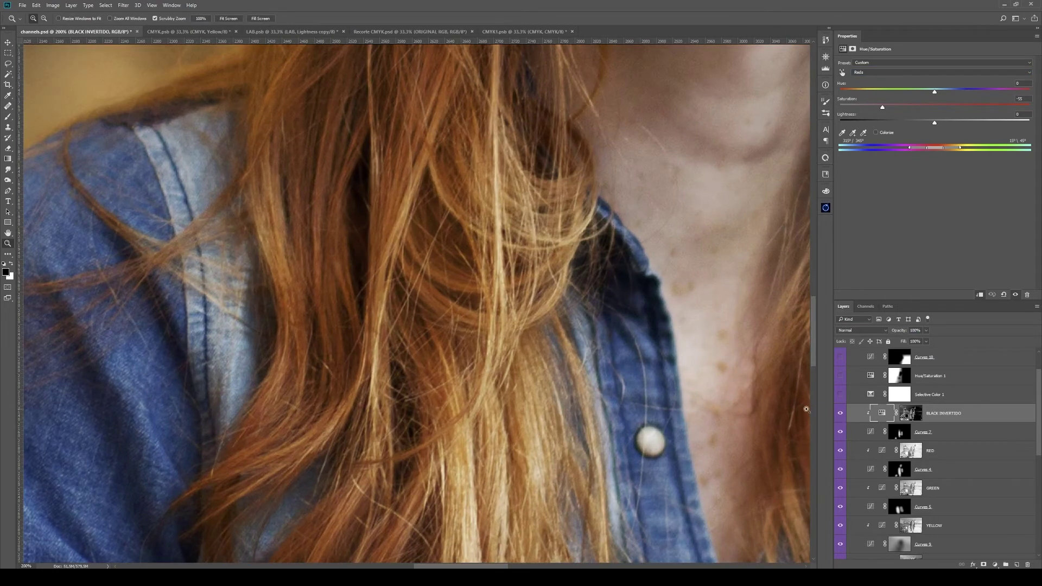
left_click(840, 432)
left_click(840, 432)
left_click(325, 352, "alt")
left_click(325, 351, "alt")
left_click(326, 351, "alt")
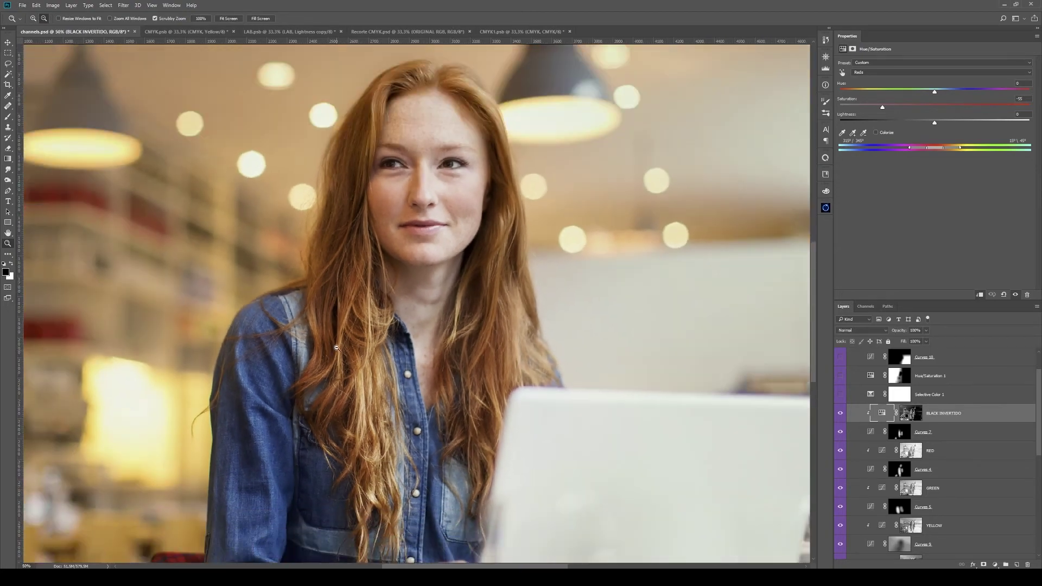
left_click(325, 351, "alt")
Show Selective Color 1, Hue/Saturation 1, and Curves 10 with its clipped YELLOW layer, viewing the masks of the last two on their own
scroll(936, 441, "up", 1)
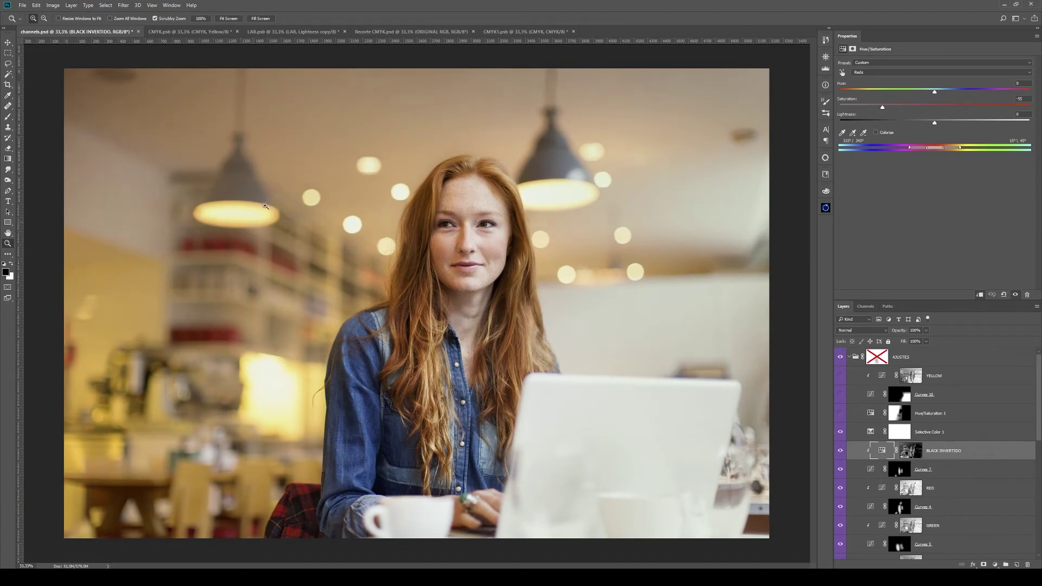
left_click(945, 413)
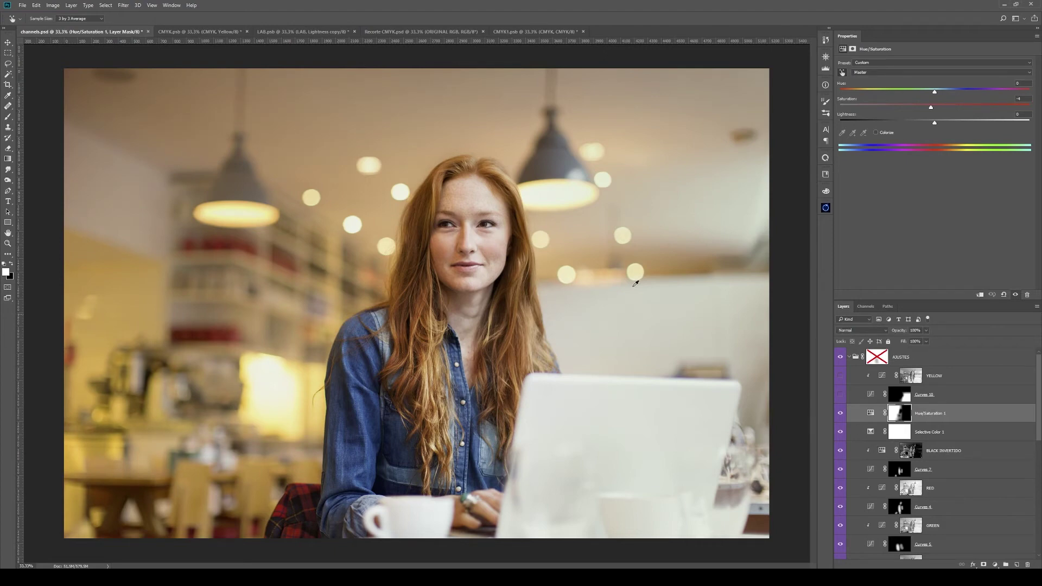
left_click(911, 375, "alt")
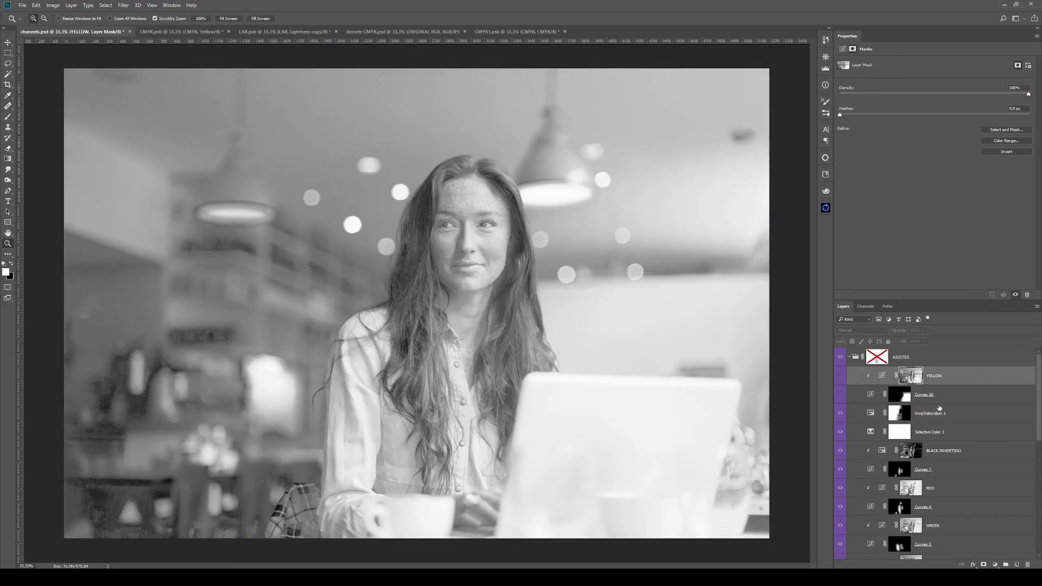
left_click(899, 394, "alt")
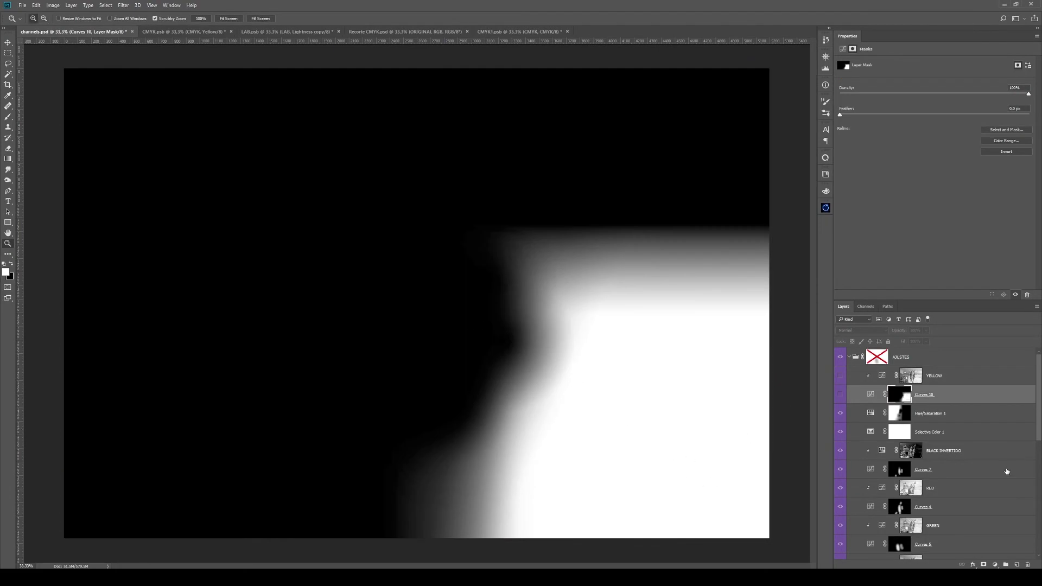
left_click(841, 395)
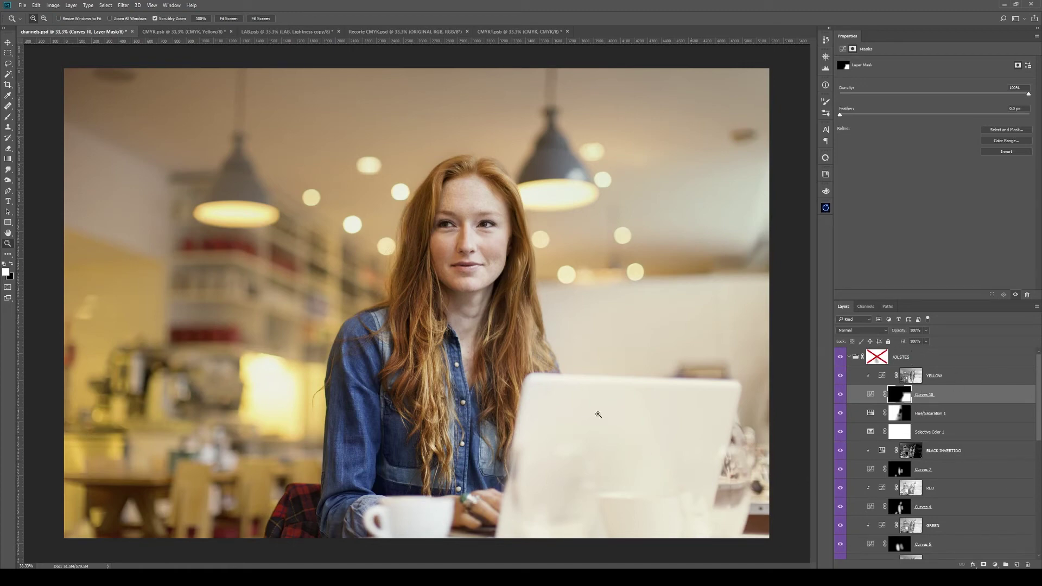
Enable the AJUSTES group's layer mask, compare the image with the group hidden and shown, and collapse the group
left_click(876, 356)
left_click(876, 356, "alt")
left_click(876, 357, "alt")
left_click(876, 357, "alt")
left_click(876, 358, "alt")
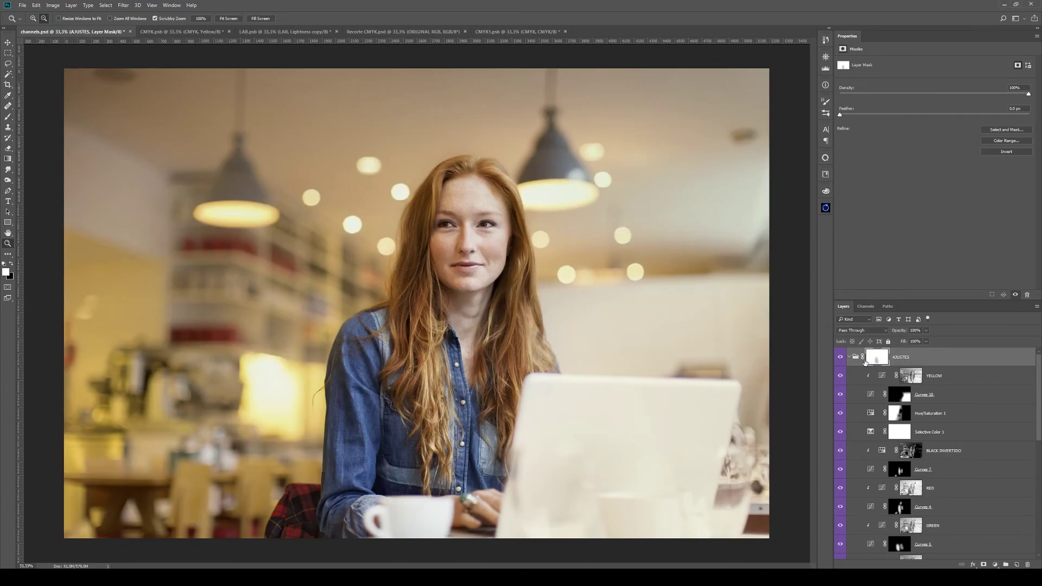
left_click(841, 358)
left_click(841, 358)
left_click(850, 357)
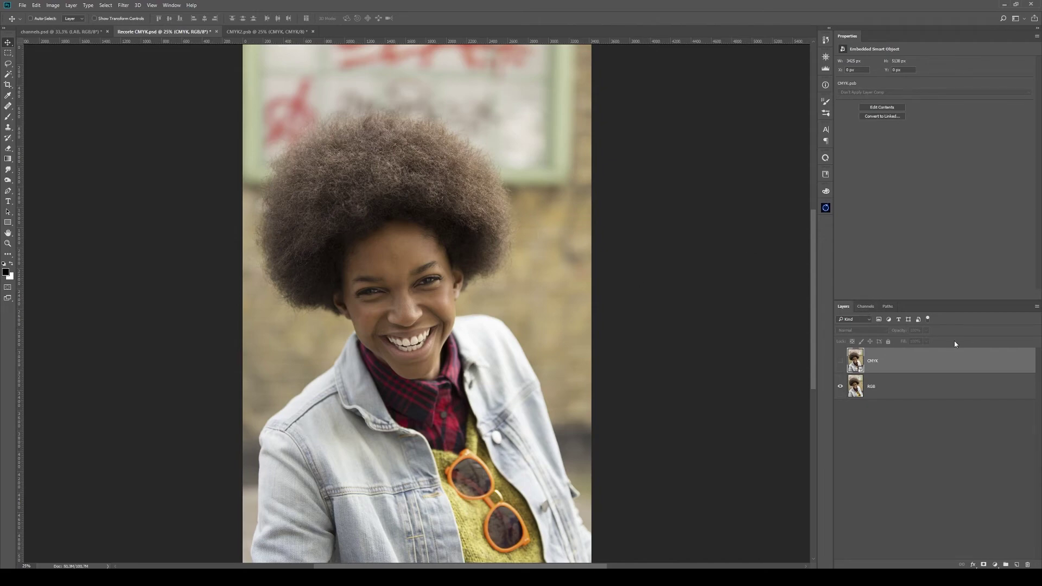
View the Red, Green and Blue channels of Recorte CMYK.psd one by one, and restore the RGB composite with the CMYK layer shown
left_click(867, 306)
left_click(882, 337)
left_click(886, 354)
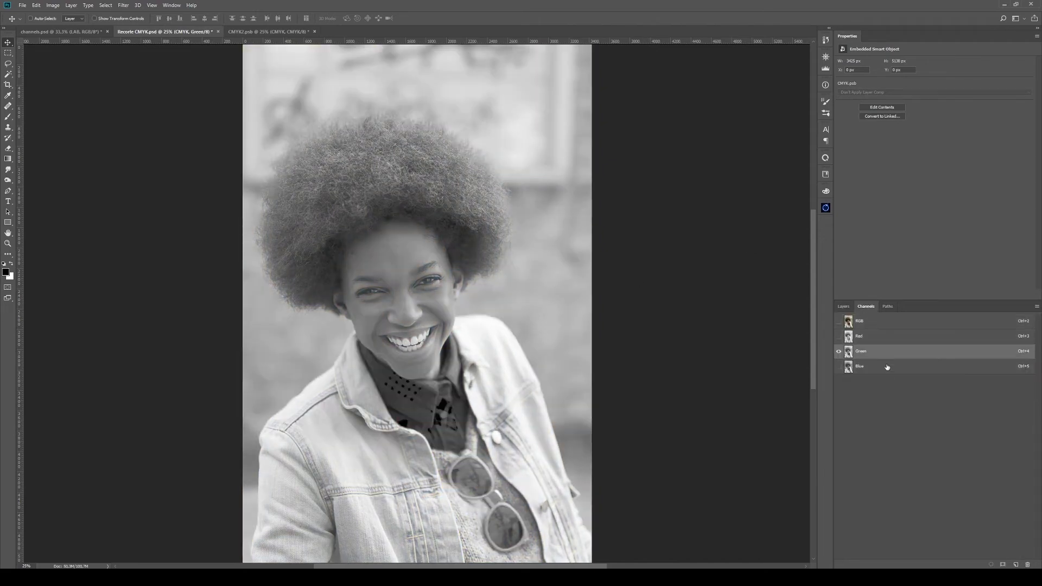
left_click(885, 369)
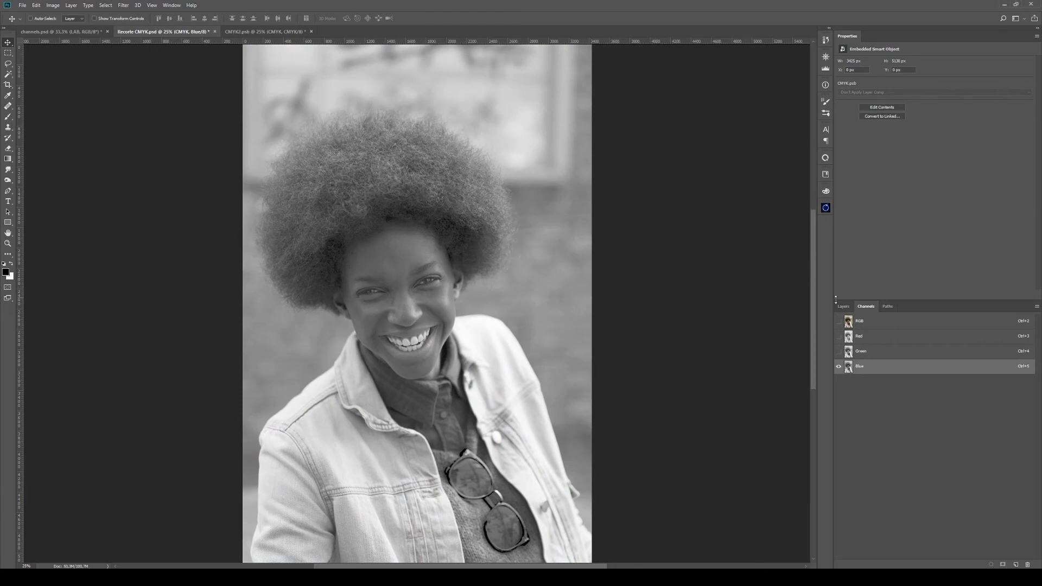
left_click(869, 321)
left_click(844, 306)
left_click(839, 361)
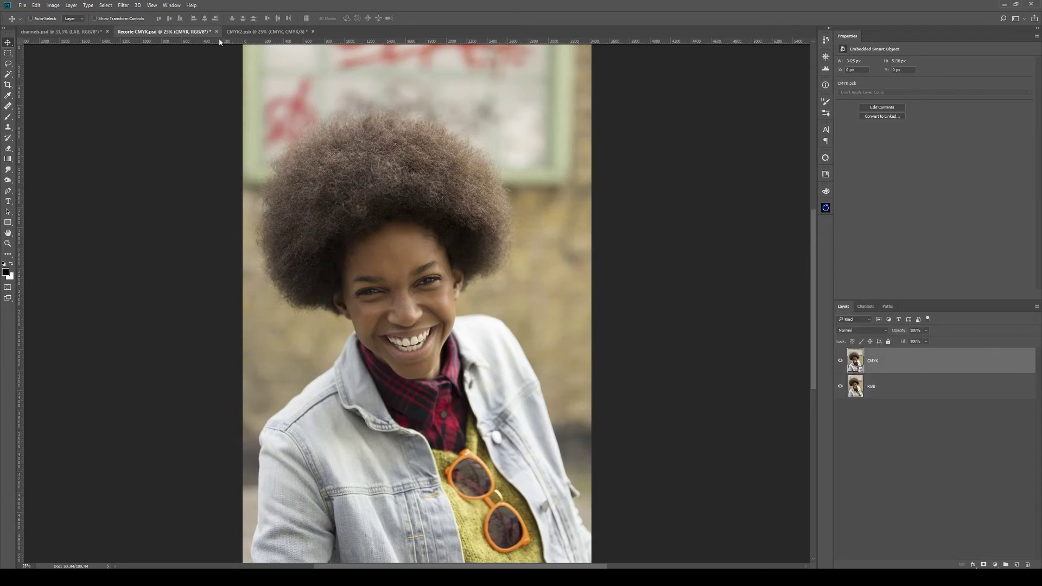
Switch to the CMYK2.psb document and view its Cyan, Magenta, Yellow and Black channels one by one
left_click(266, 32)
left_click(866, 306)
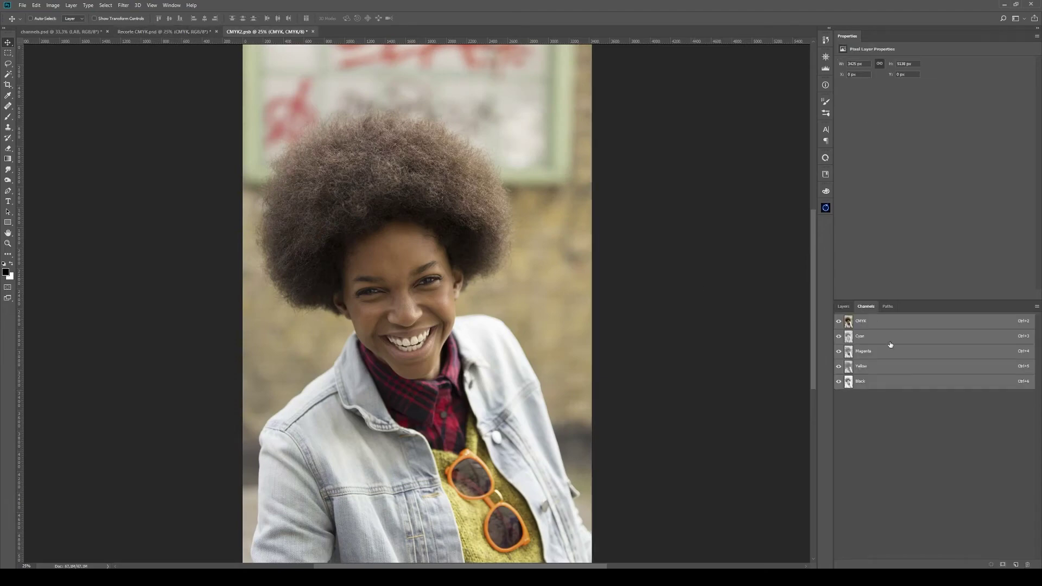
left_click(890, 344)
left_click(890, 352)
left_click(885, 368)
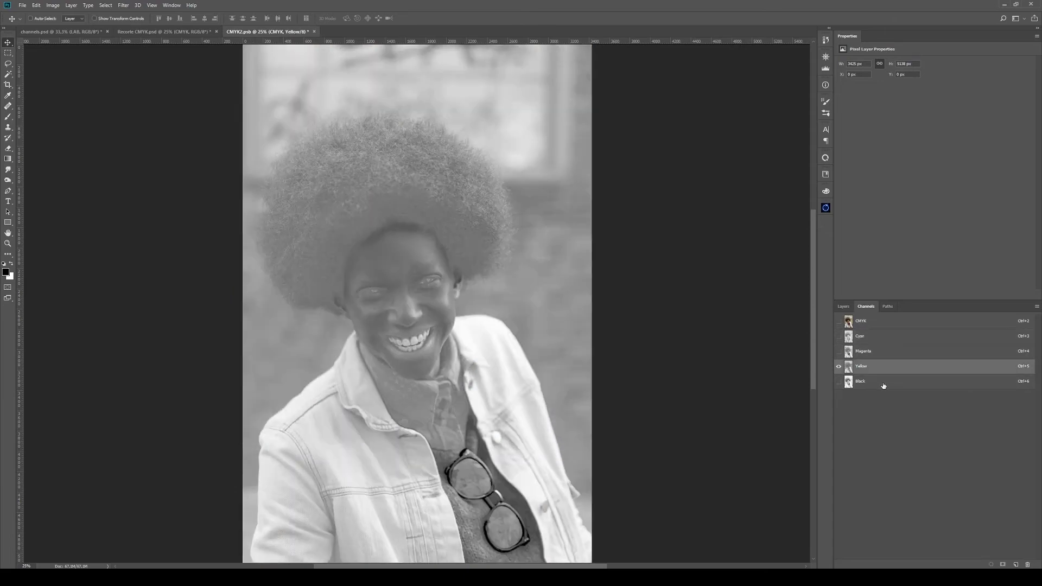
left_click(884, 386)
Compare the Yellow and Magenta channels of the portrait, and duplicate the Magenta channel
left_click(886, 367)
left_click(884, 352)
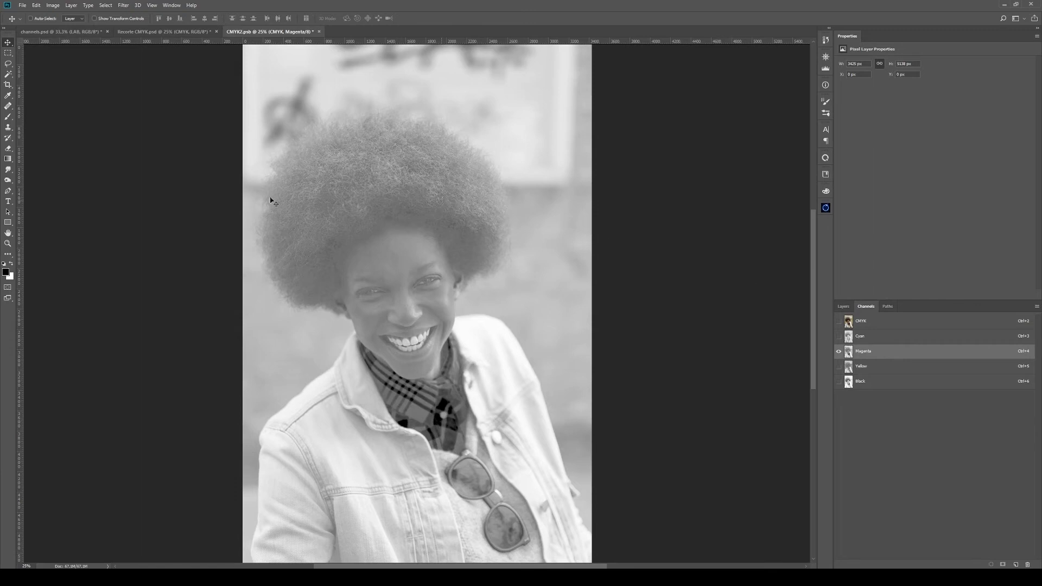
left_click(922, 368)
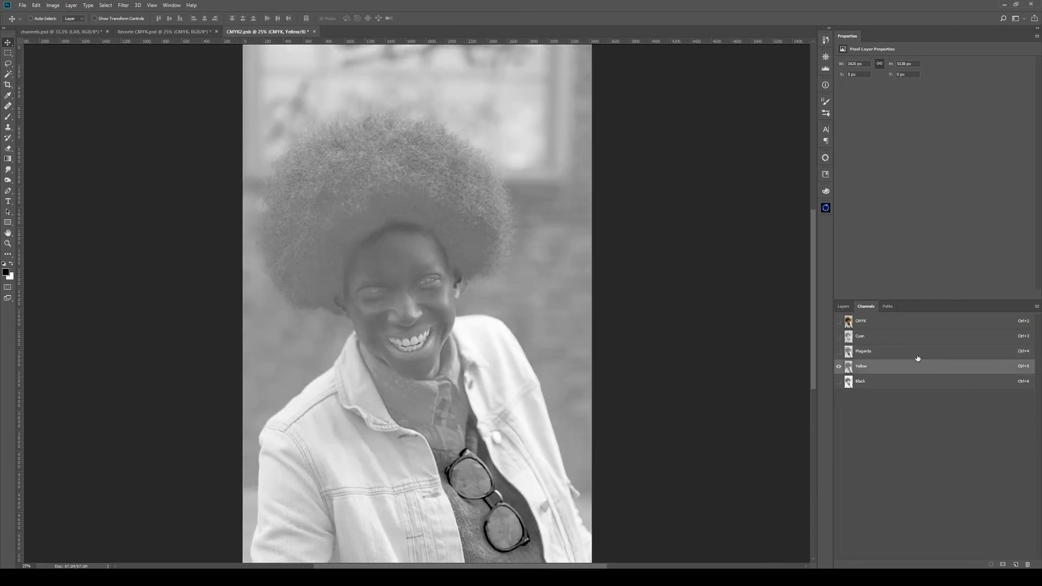
left_click(915, 356)
left_click_drag(972, 356, 1015, 564)
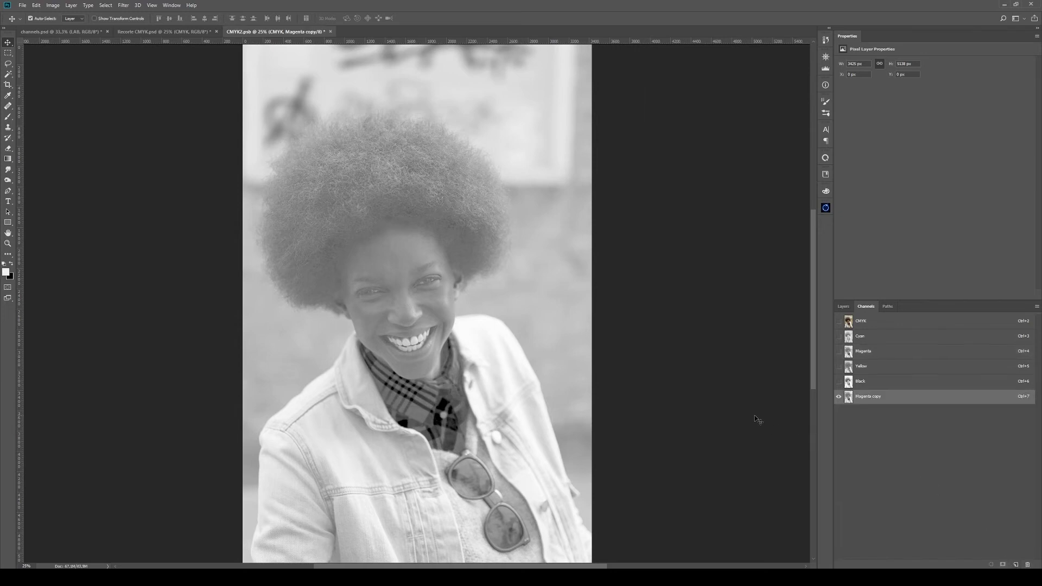
Apply a steep contrast curve to the Magenta copy channel, lowering input 155 to output 38 and adding an upper point
key("ctrl+m")
left_click_drag(691, 361, 723, 374)
left_click(752, 307)
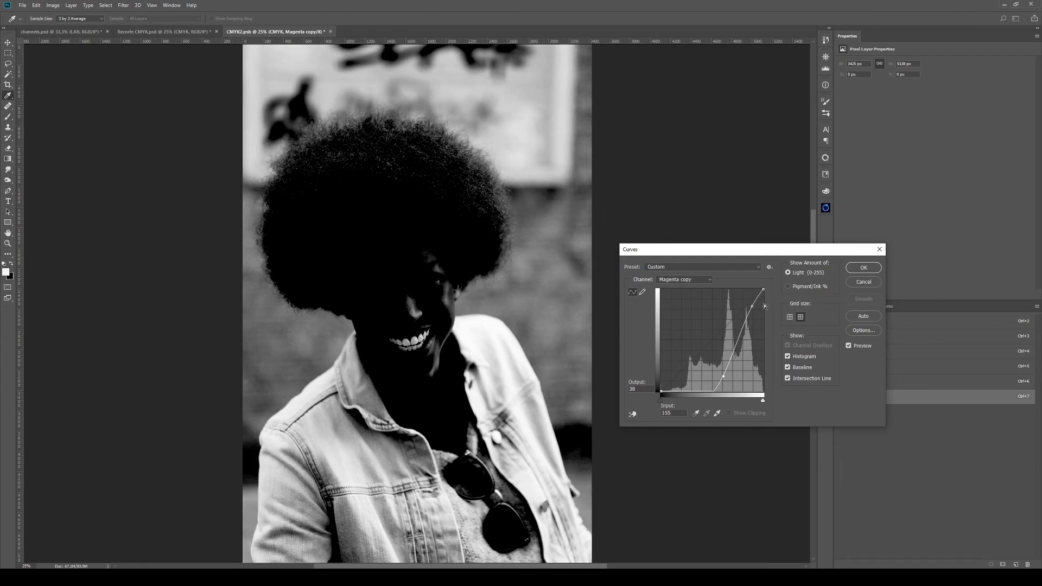
key("Return")
Fade the Magenta copy channel to white with linear gradients from the image's bottom, top and right edges
key("g")
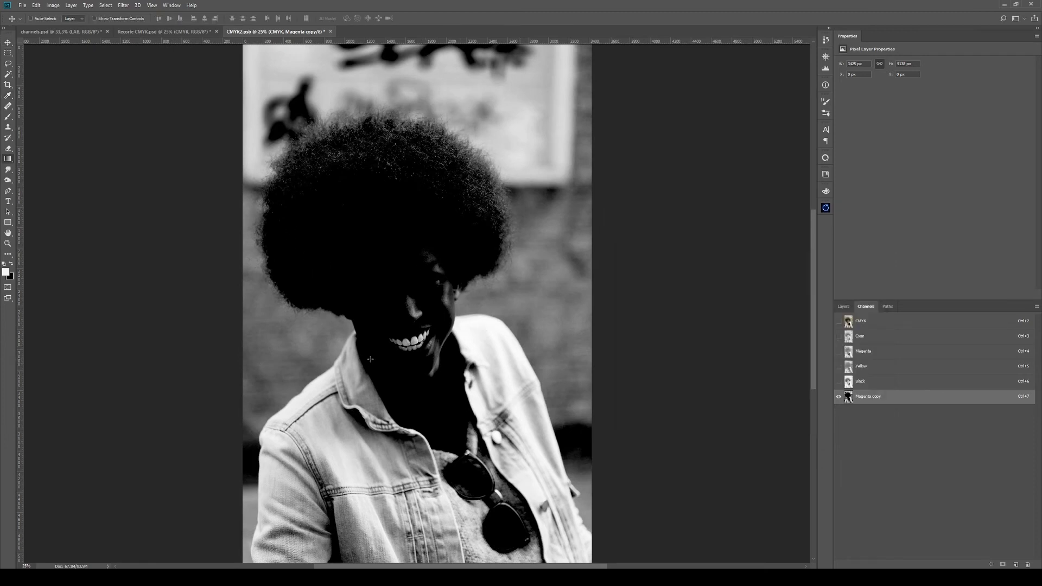
left_click_drag(374, 355, 369, 333)
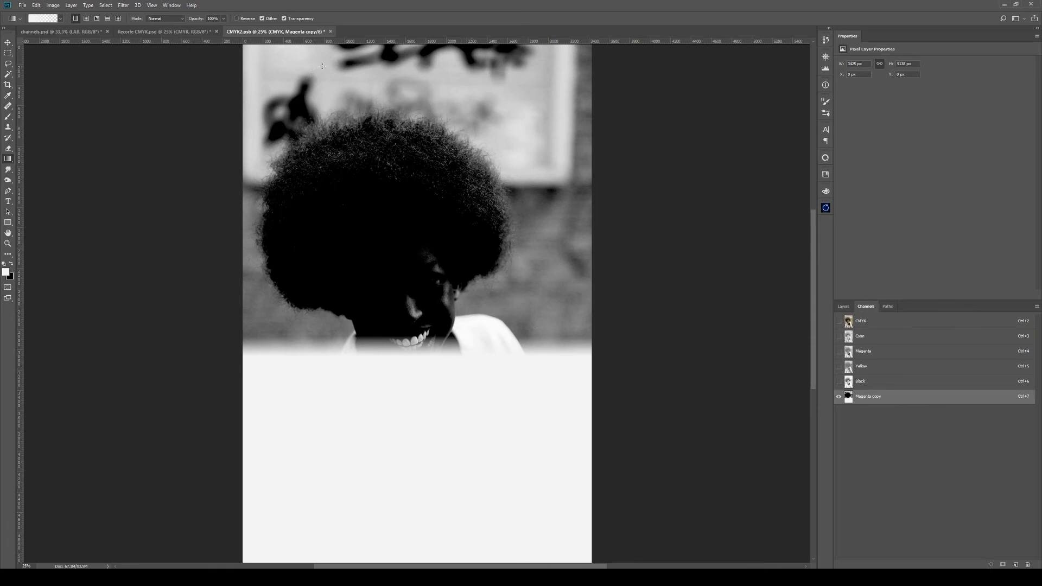
left_click_drag(339, 64, 340, 82)
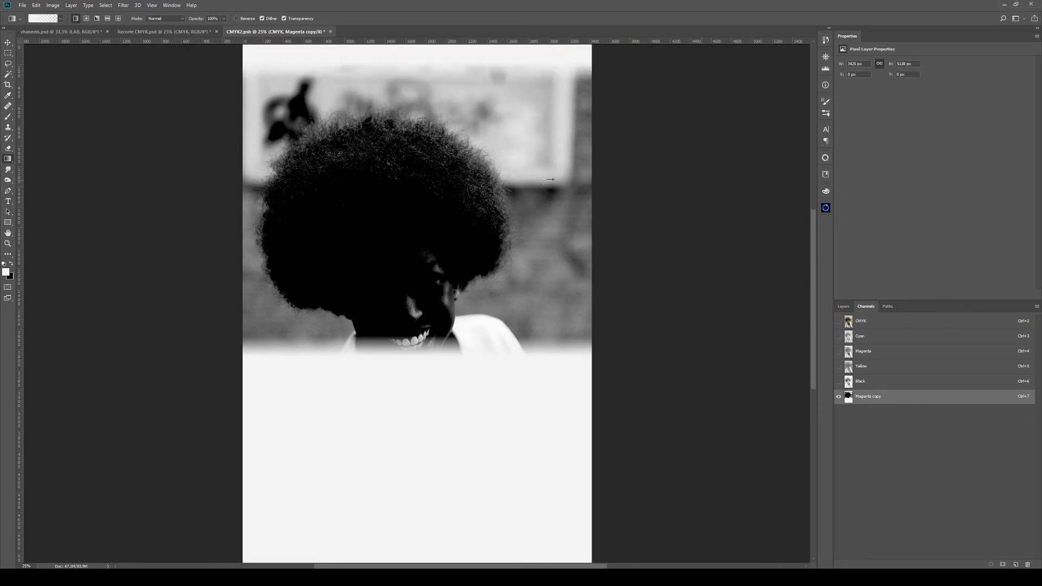
left_click_drag(551, 179, 539, 179)
Whiten the light background of the Magenta copy with a second S-shaped curve, raising input 168 to about output 233
key("ctrl+m")
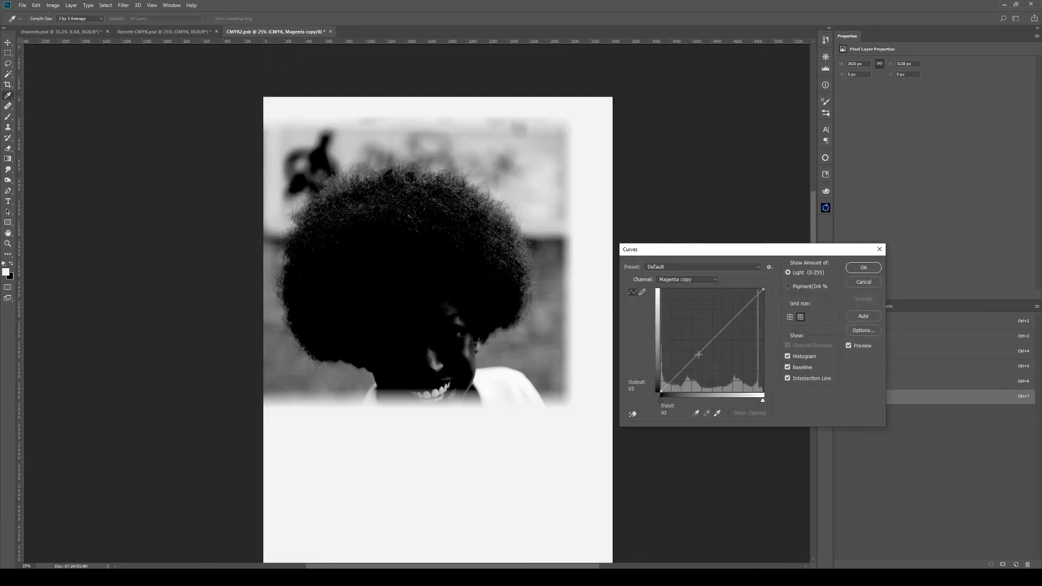
left_click_drag(698, 354, 728, 297)
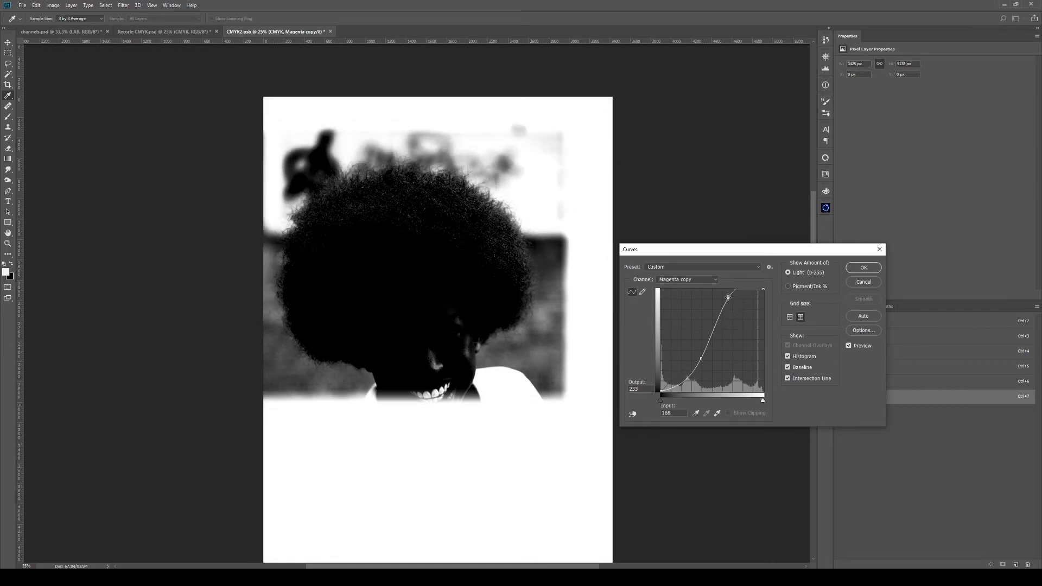
left_click_drag(729, 297, 728, 298)
left_click(863, 268)
Brighten the area along the hair's right edge in the Magenta copy with Curves inside a feathered lasso selection, and deselect
key("g")
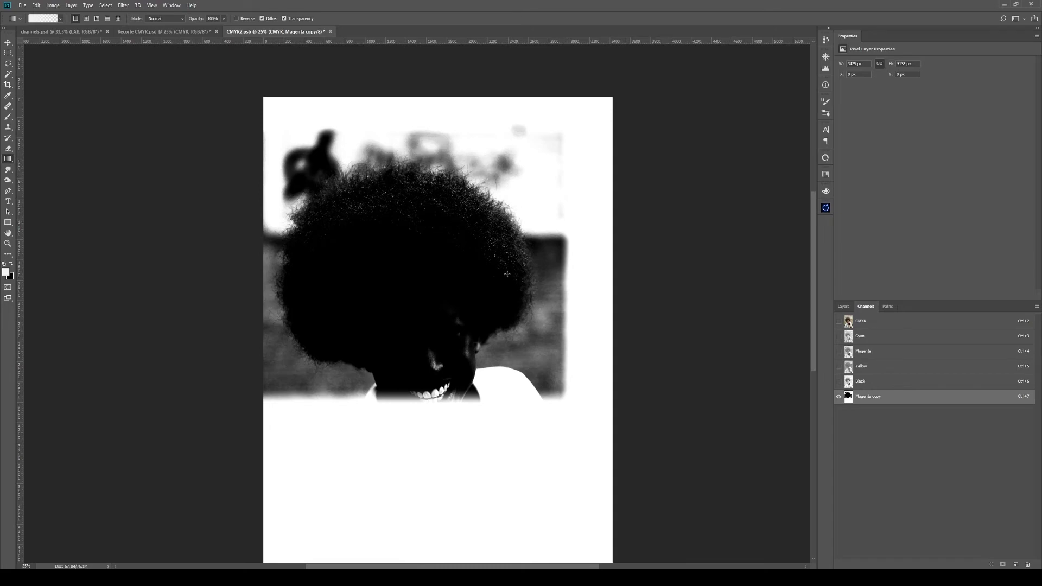
key("l")
mouse_move(488, 379)
left_mouse_down()
mouse_move(586, 241)
mouse_move(578, 389)
mouse_move(488, 422)
left_mouse_up()
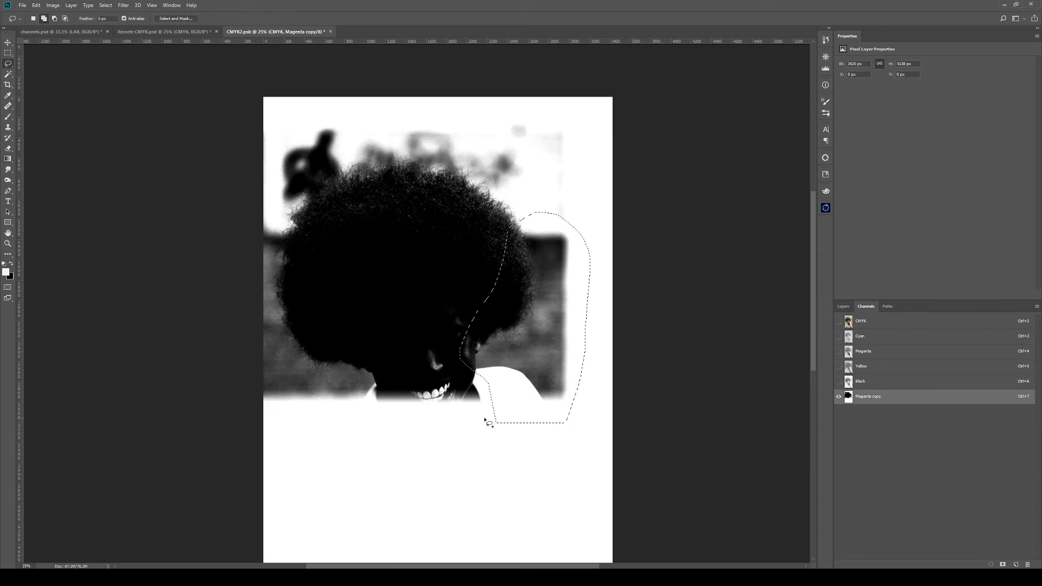
key("shift+F6")
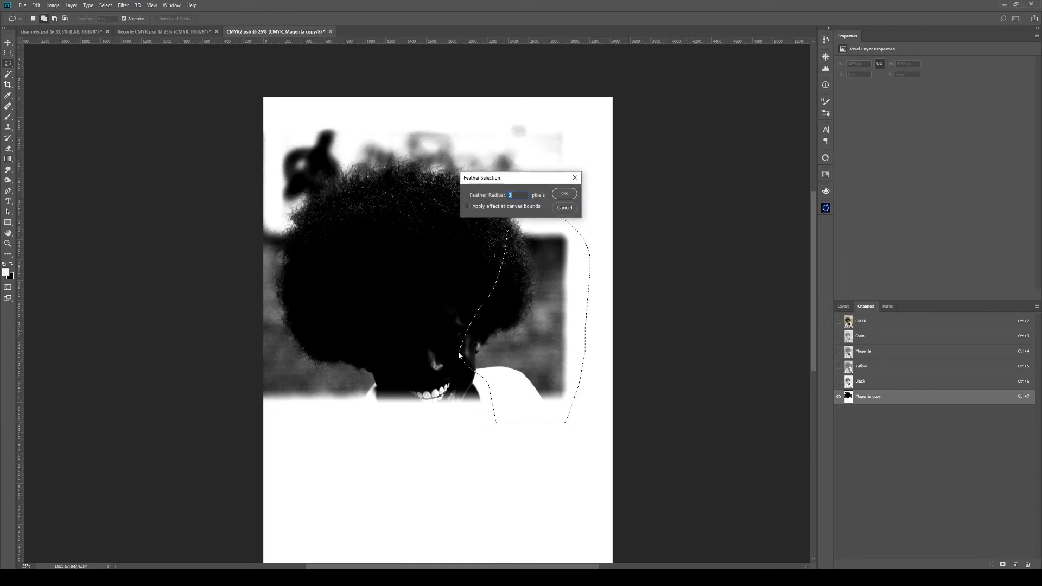
key("Return")
key("ctrl+m")
left_click_drag(719, 333, 698, 296)
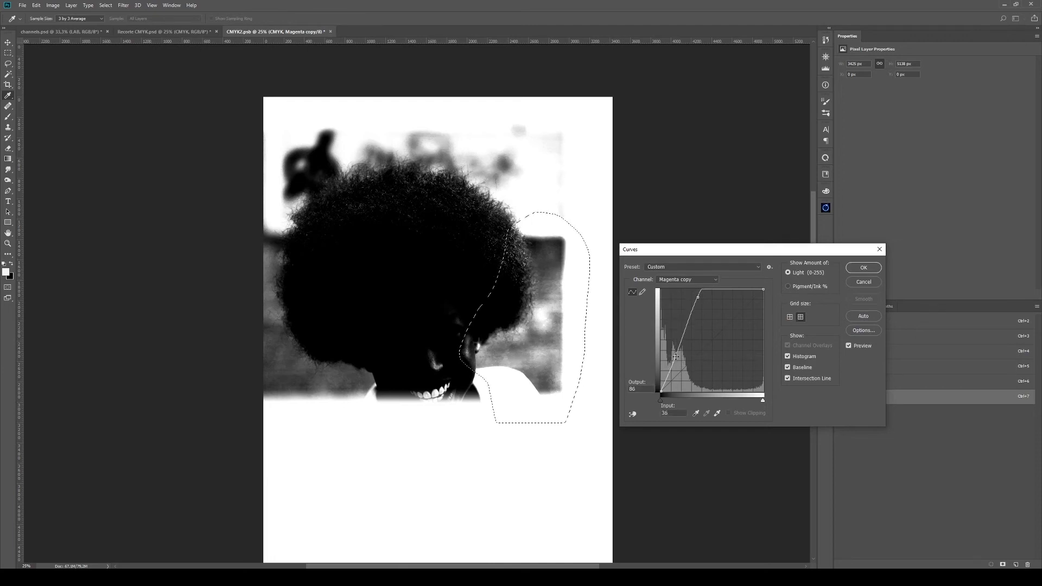
left_click(863, 268)
key("ctrl+d")
key("l")
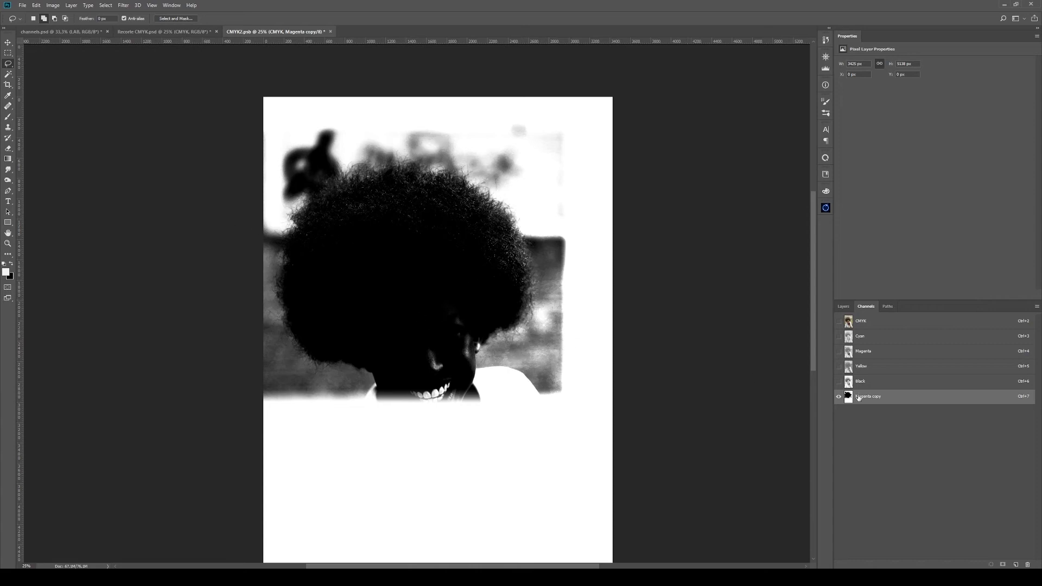
View the Cyan, Magenta, Yellow and Black channels one by one, and duplicate the Black channel
left_click(883, 337)
left_click(882, 351)
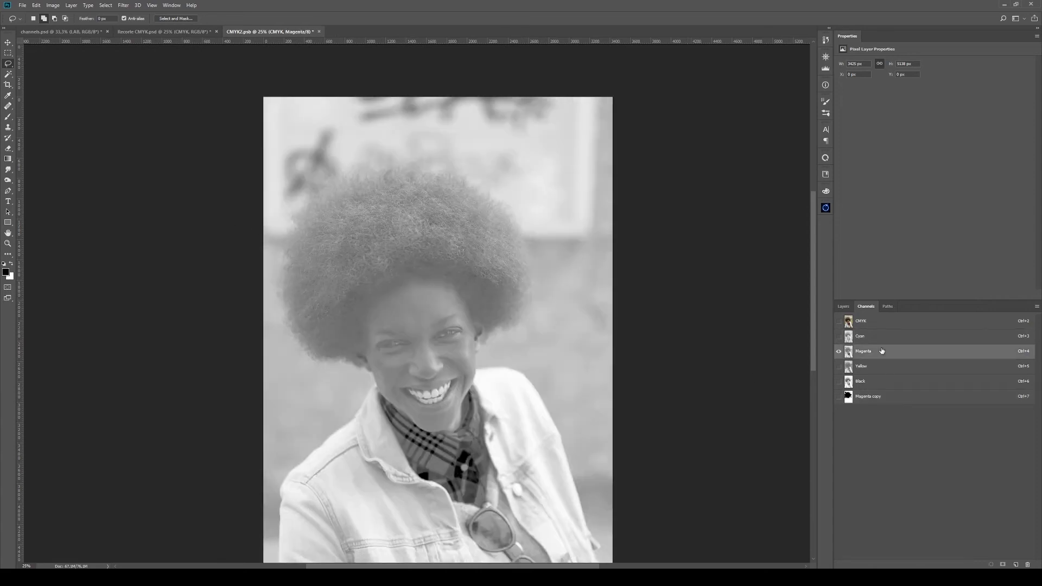
left_click(896, 366)
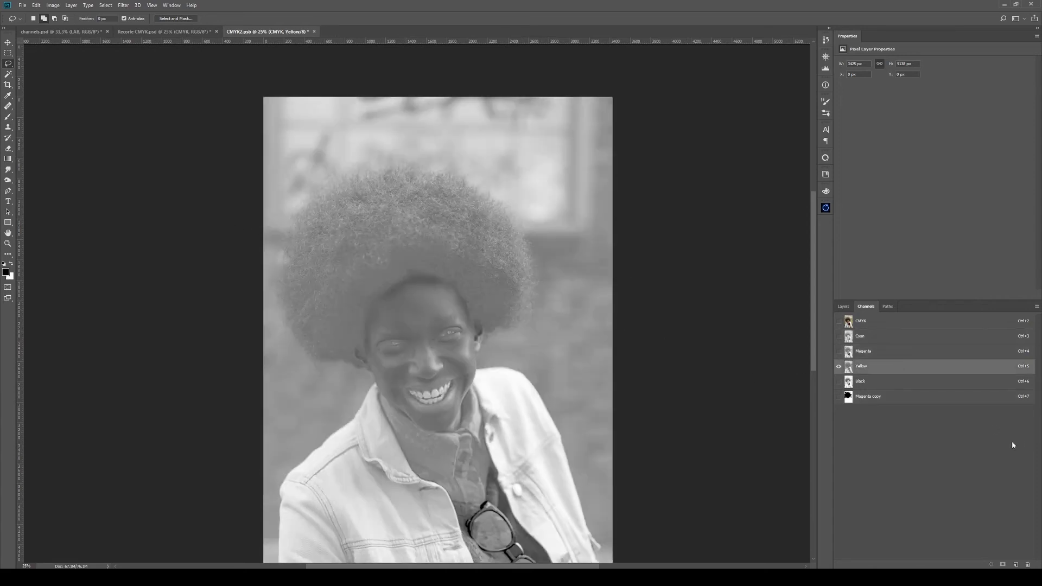
left_click(877, 382)
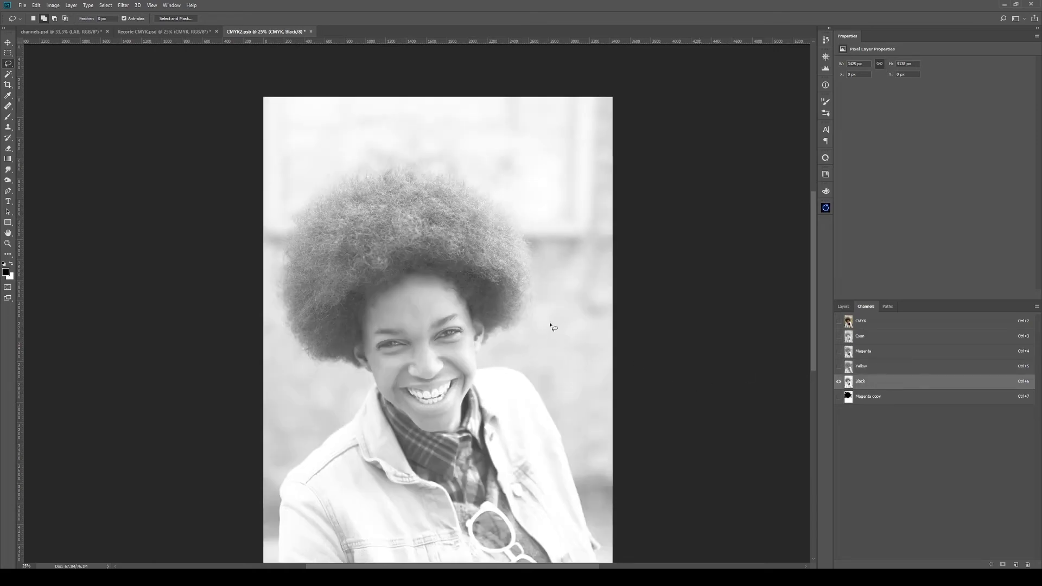
left_click_drag(960, 381, 1015, 565)
Apply a steep contrast curve to the Black copy channel through input/output points 113/7, 172/107 and 196/220
key("ctrl+m")
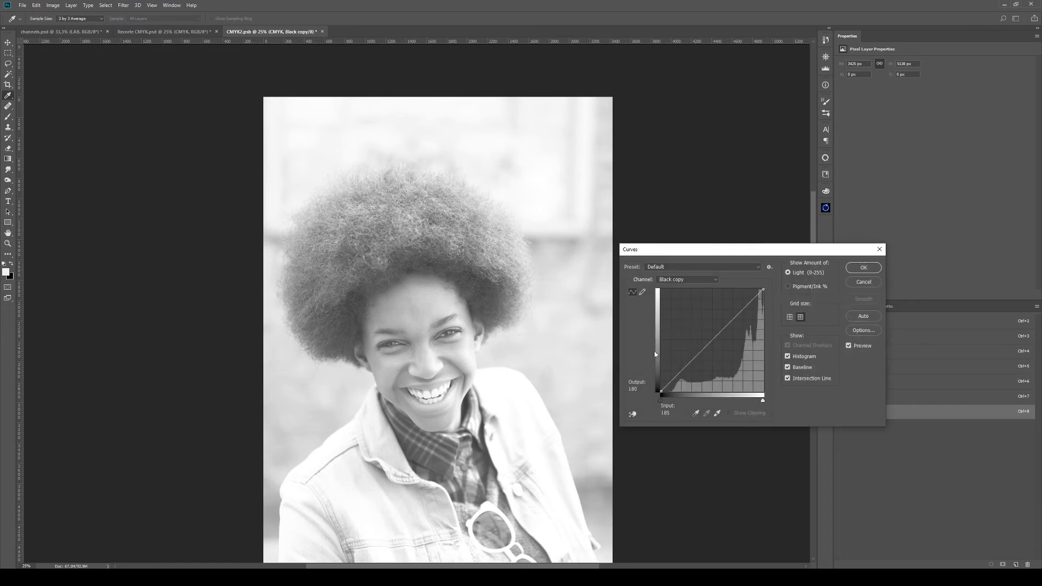
left_click_drag(679, 368, 703, 385)
left_click_drag(757, 321, 734, 302)
left_click_drag(704, 383, 707, 389)
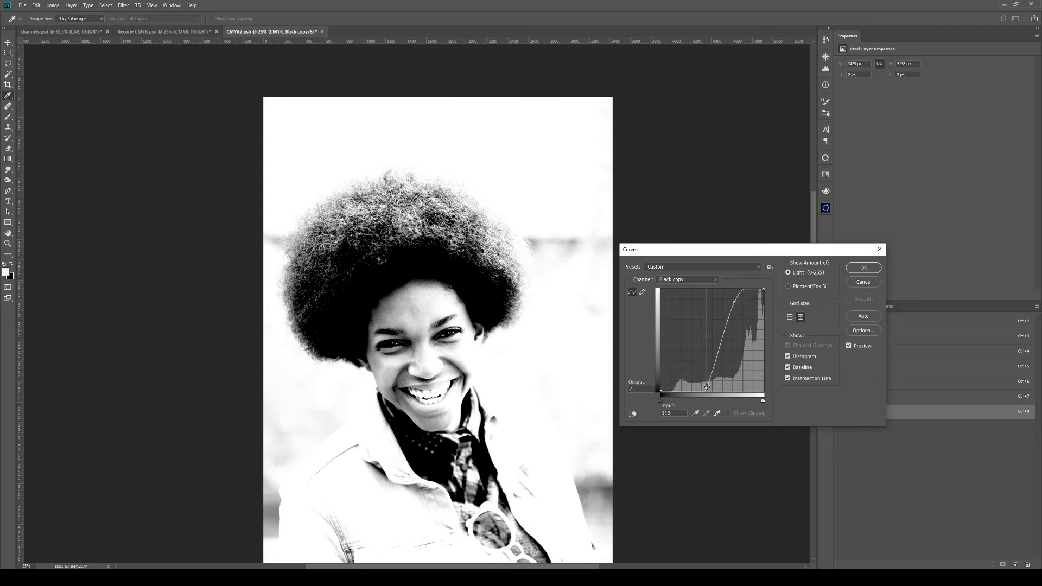
left_click_drag(722, 339, 723, 351)
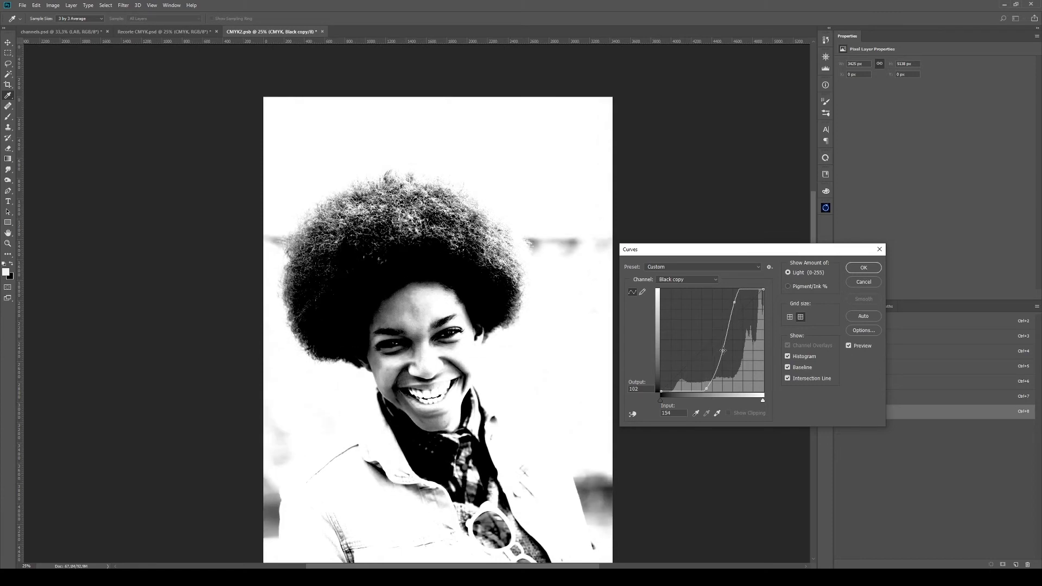
left_click_drag(734, 302, 739, 302)
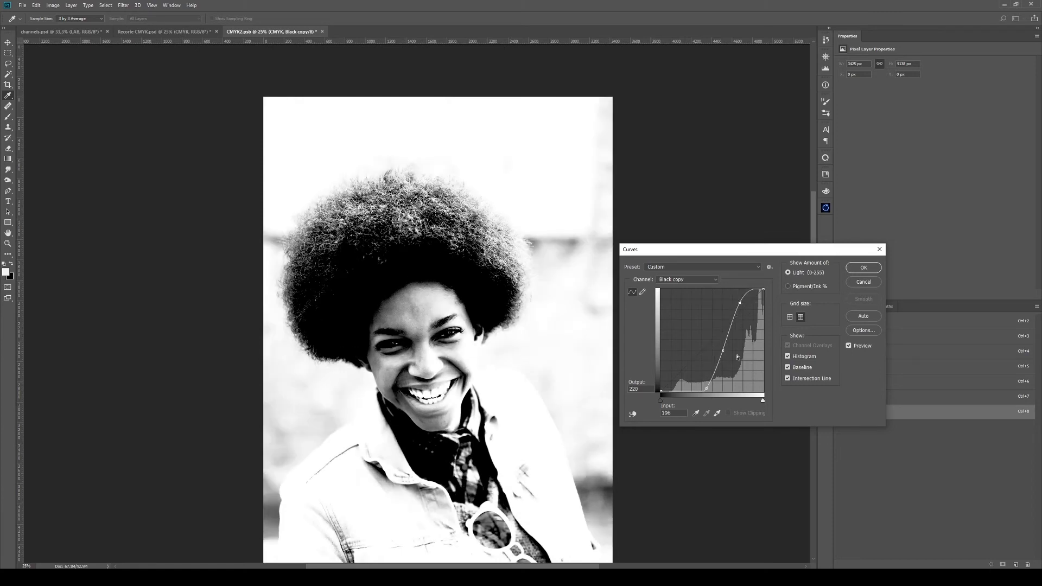
left_click_drag(722, 353, 730, 348)
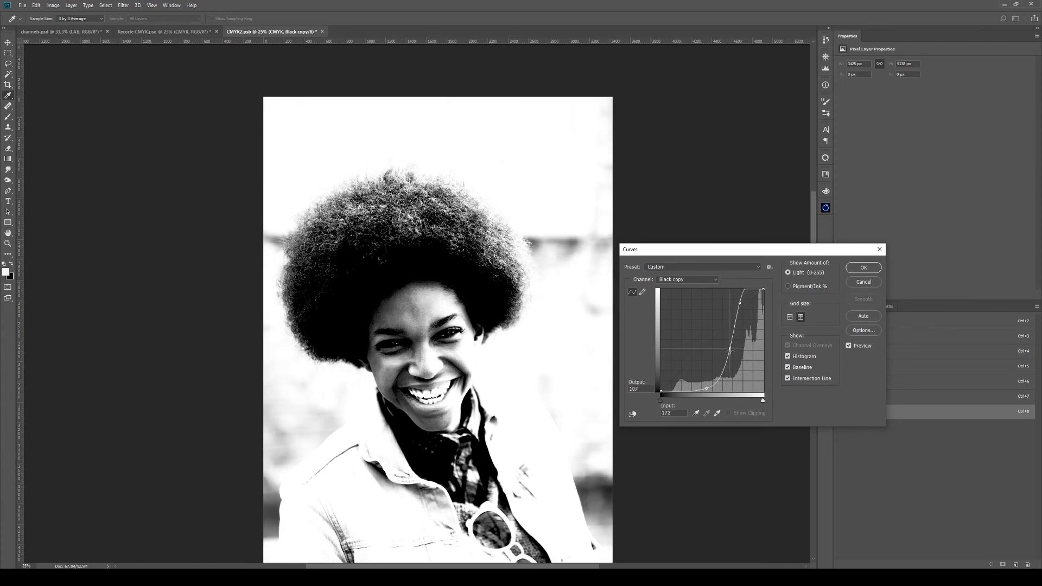
left_click(855, 269)
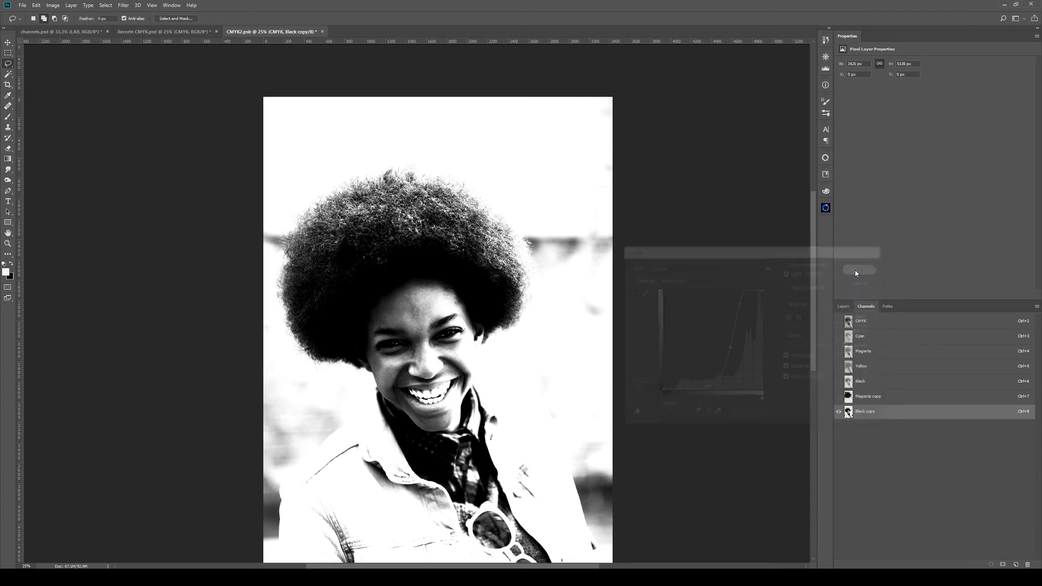
Fill the Black copy channel with white from the woman's mouth down to the bottom of the image, and deselect
key("m")
left_click_drag(260, 389, 812, 579)
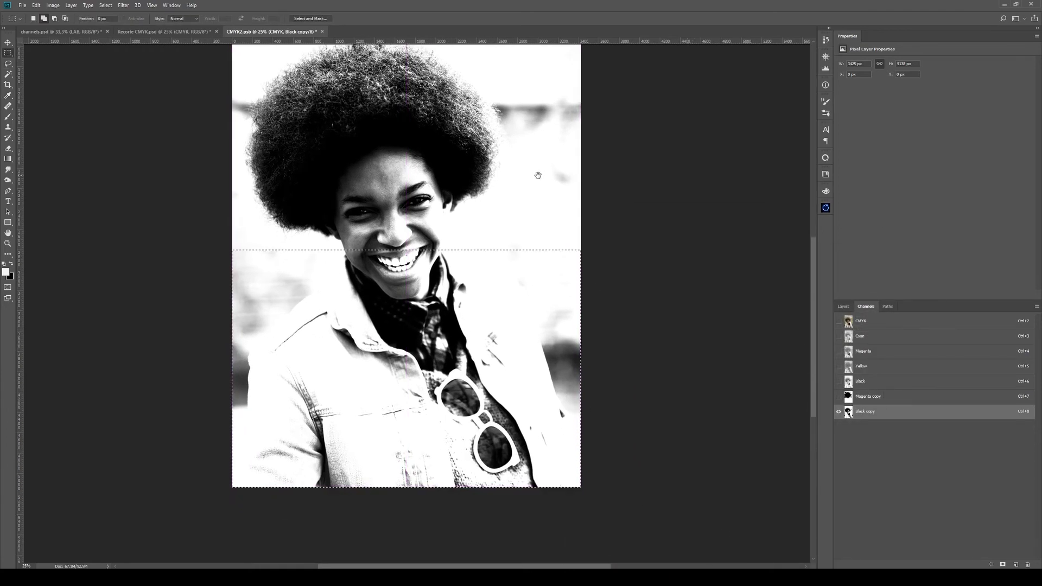
scroll(543, 173, "up", 3)
key("alt+BackSpace")
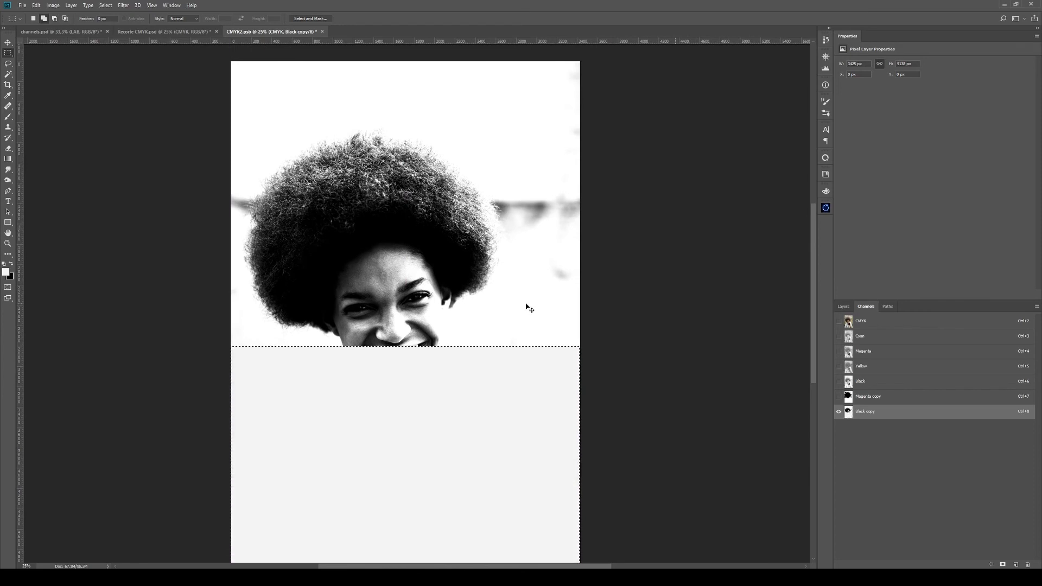
key("ctrl+z")
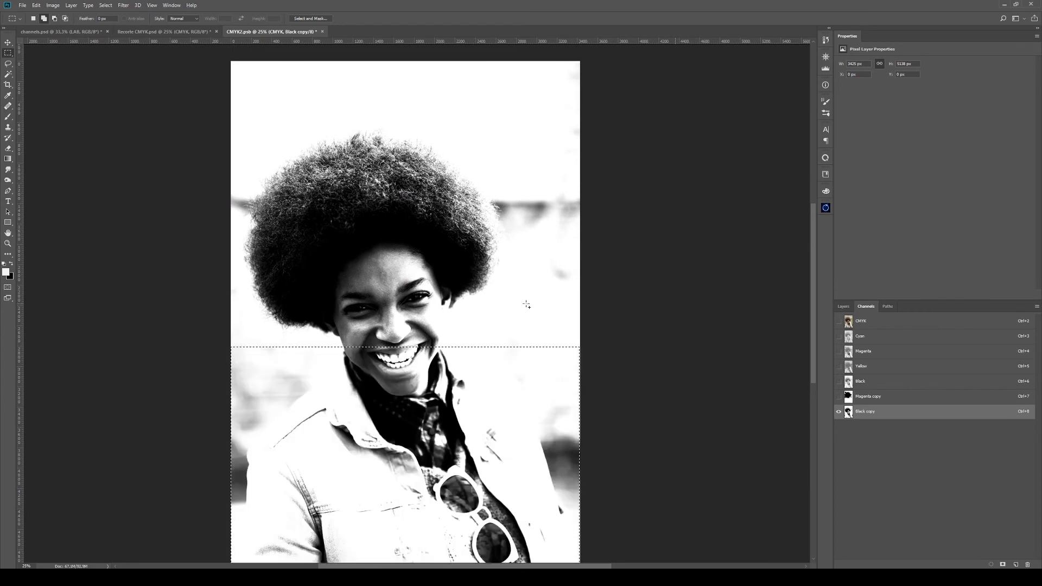
key("alt+BackSpace")
key("ctrl+d")
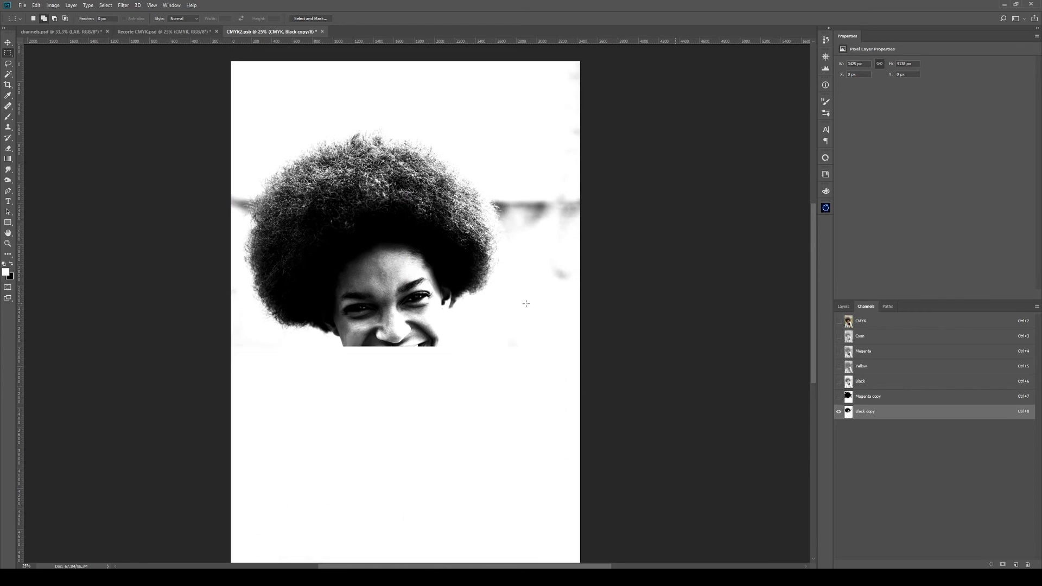
Fill a rectangle over the background marks to the right of the hair with white, and deselect
left_click_drag(511, 147, 633, 409)
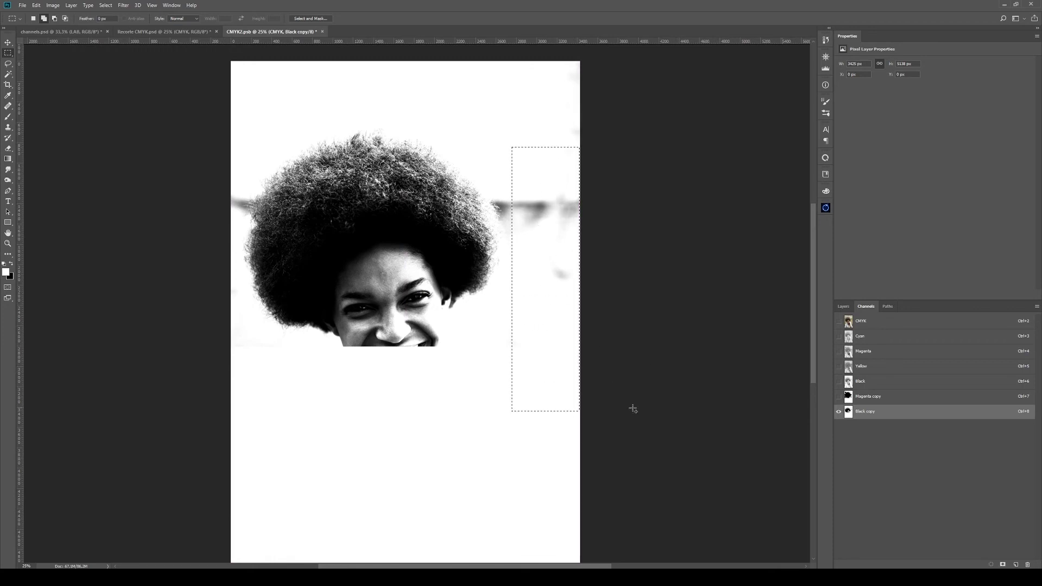
key("alt+BackSpace")
key("ctrl+d")
Paint the grey marks beside the hair white using a smaller brush in Overlay mode at 53% opacity
key("b")
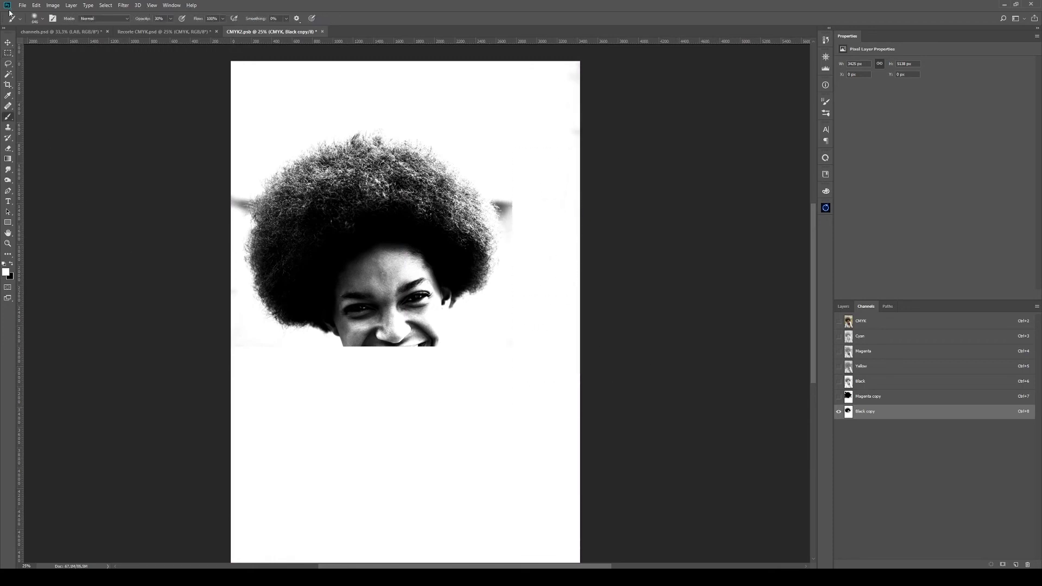
left_click(94, 21)
left_click(101, 111)
left_click_drag(139, 20, 152, 19)
left_click_drag(257, 110, 245, 153)
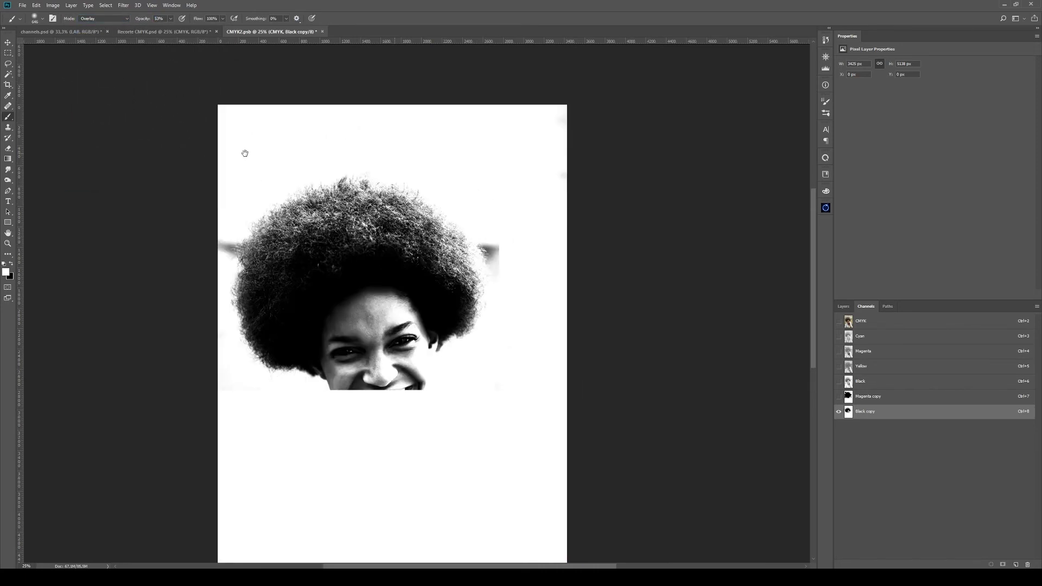
key("bracketleft")
key("bracketleft")
key("bracketleft")
key("bracketleft")
key("bracketleft")
key("bracketright")
mouse_move(507, 229)
left_mouse_down()
mouse_move(511, 290)
mouse_move(486, 222)
mouse_move(507, 262)
mouse_move(487, 236)
mouse_move(500, 261)
mouse_move(484, 242)
left_mouse_up()
key("bracketleft")
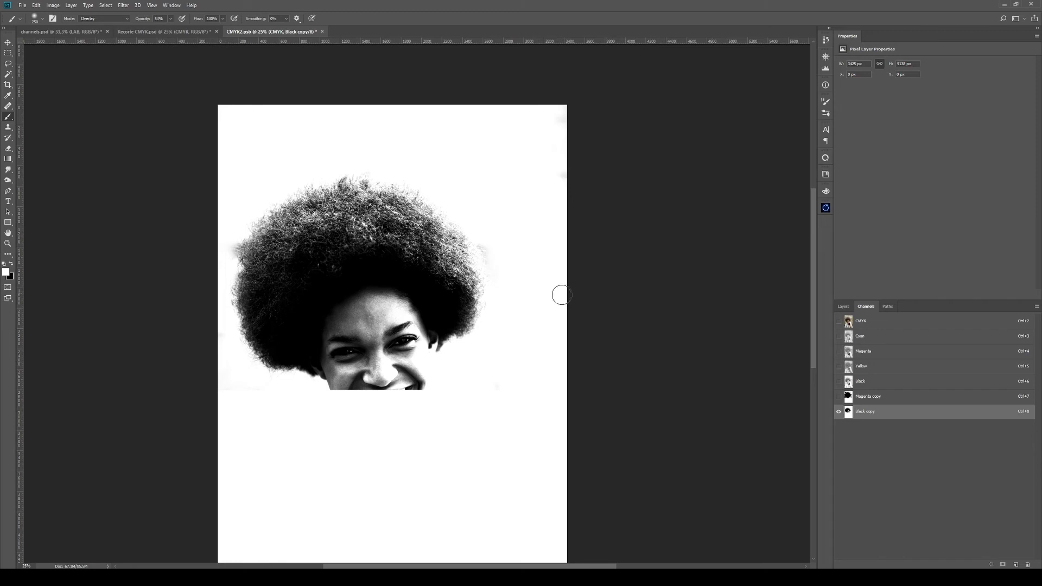
Clean the remaining grey background around the hair with a larger white Overlay brush at 100% opacity
key("bracketright")
key("]")
key("]")
key("]")
key("0")
left_click_drag(319, 407, 195, 177)
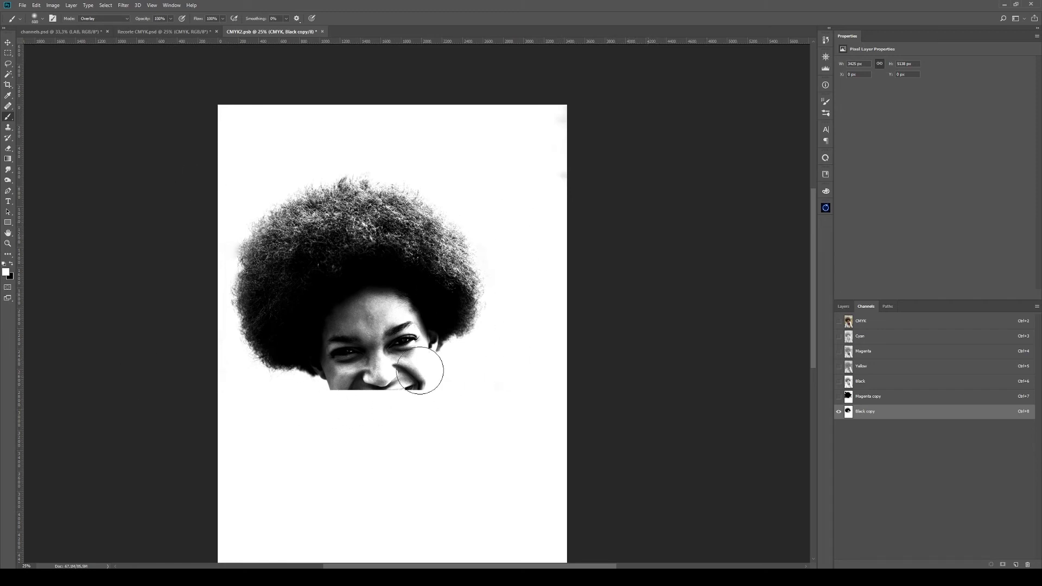
Invert the Black copy channel, fill the selected leftover spots on the background's right side with black, and deselect
key("ctrl+i")
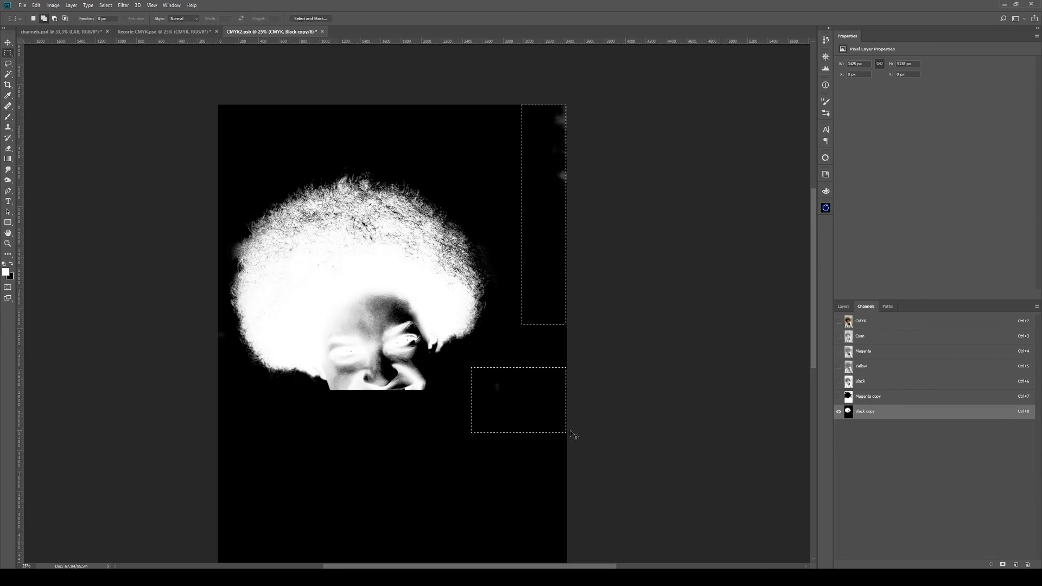
key("ctrl+BackSpace")
key("ctrl+d")
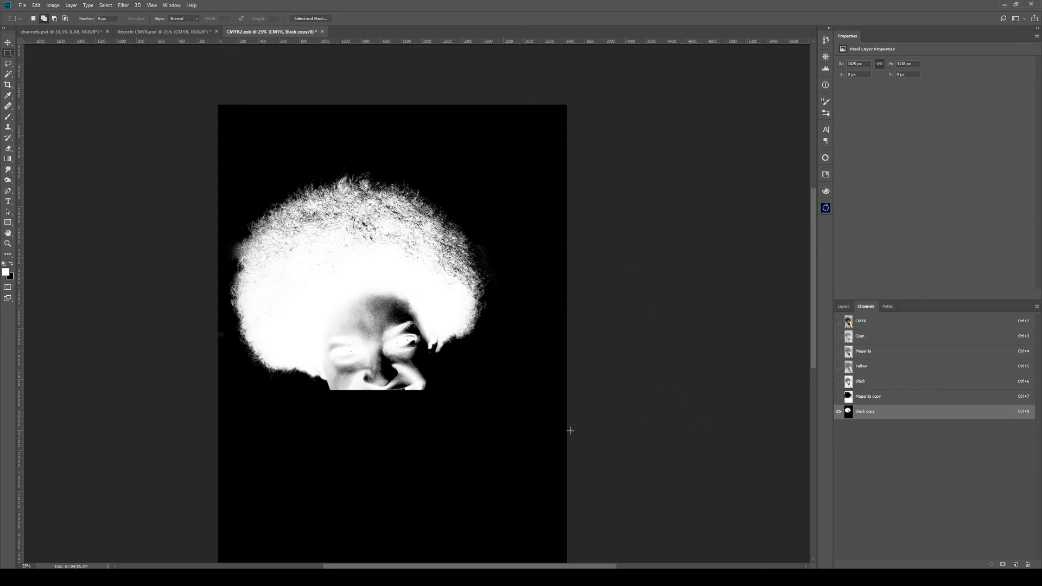
Load the Black copy channel as a selection on Magenta copy, invert it, paint the background around the hair white, and deselect
left_click(869, 410, "ctrl")
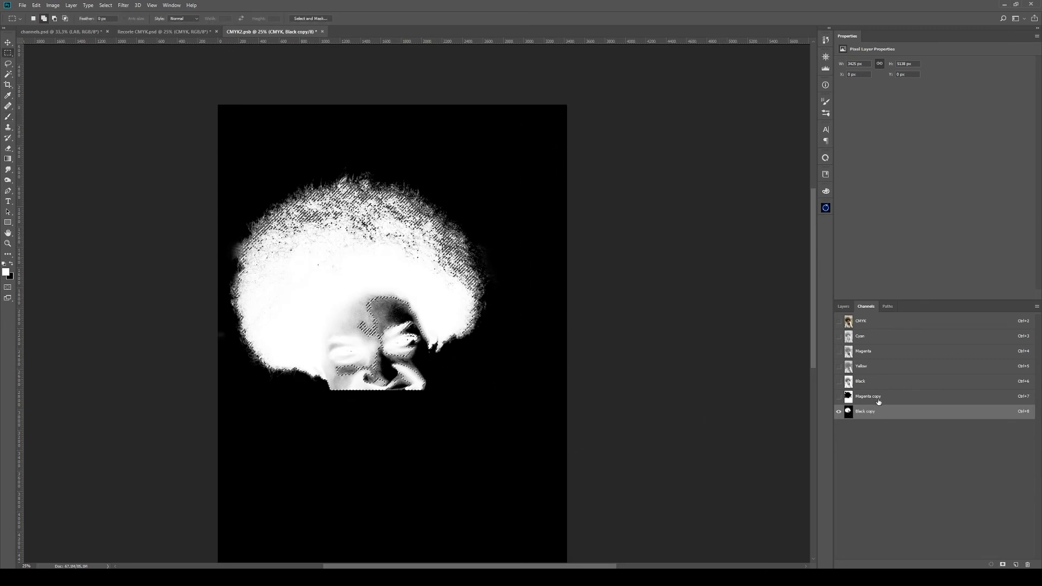
left_click(877, 397)
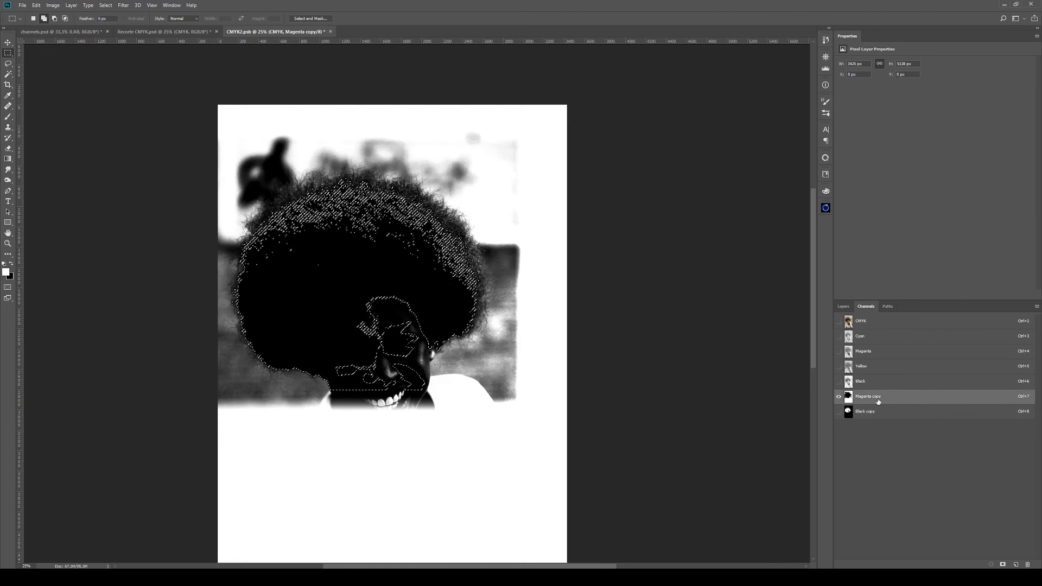
key("ctrl+shift+i")
key("b")
mouse_move(478, 374)
left_mouse_down()
mouse_move(462, 377)
mouse_move(468, 400)
mouse_move(526, 303)
mouse_move(539, 239)
mouse_move(548, 255)
left_mouse_up()
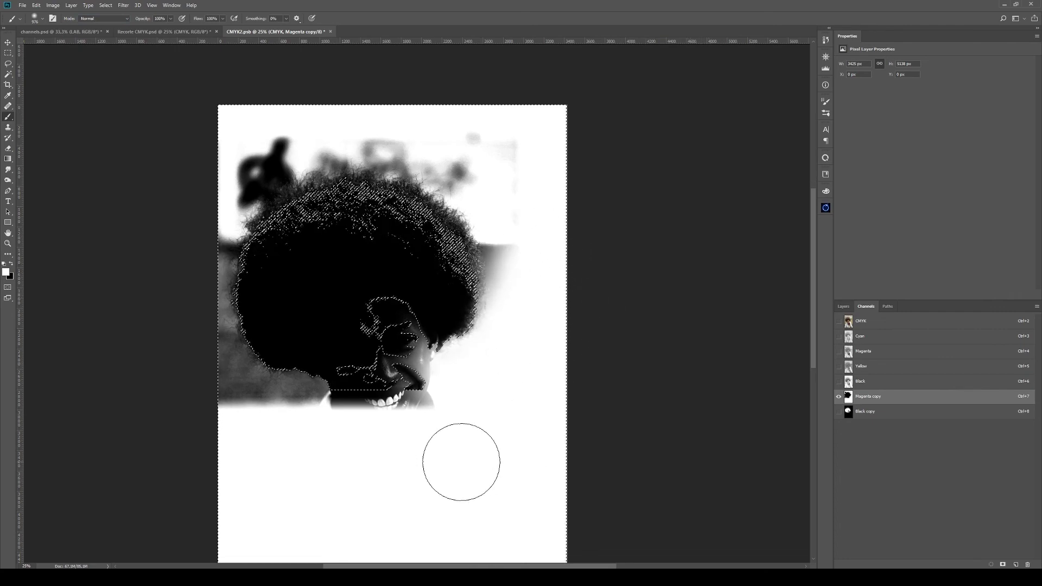
left_click_drag(347, 415, 413, 427)
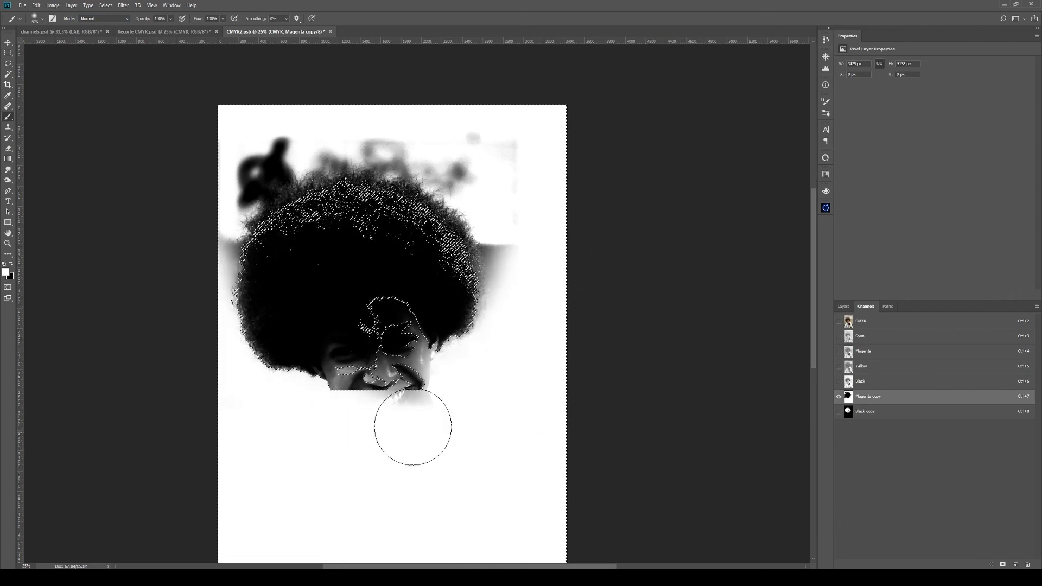
key("ctrl+d")
Clean the remaining grey along both sides of the hair in Magenta copy with a smaller white brush, undoing the last stroke
key("bracketleft")
key("bracketleft")
key("bracketleft")
key("bracketleft")
key("bracketleft")
key("bracketleft")
left_click_drag(221, 228, 214, 271)
mouse_move(525, 288)
left_mouse_down()
mouse_move(525, 168)
mouse_move(534, 181)
mouse_move(503, 241)
mouse_move(504, 277)
left_mouse_up()
key("ctrl+z")
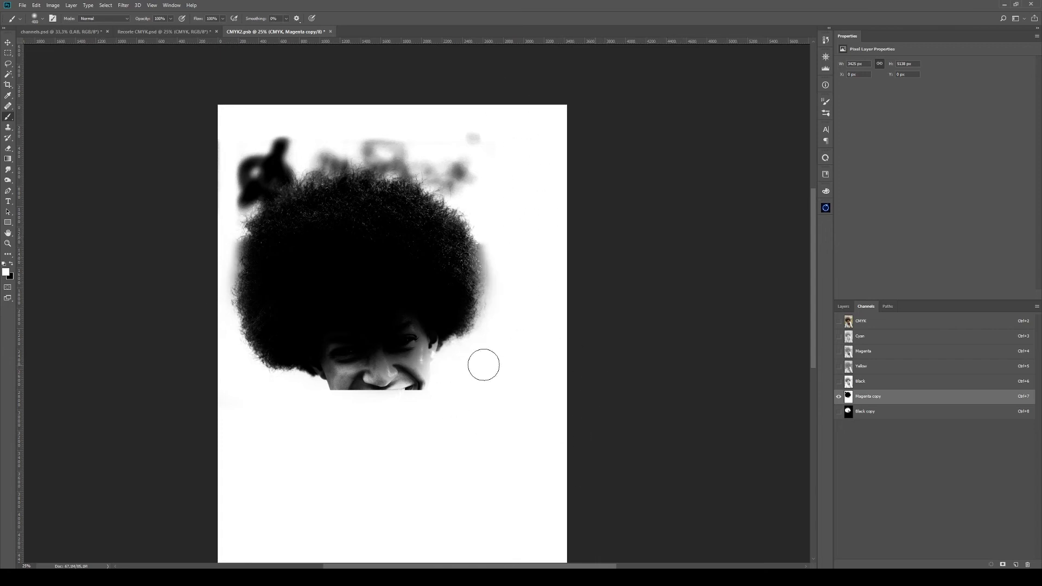
Paint out the dark background marks above the hair in white and clean the hair outline with the brush in Overlay mode
left_click_drag(514, 129, 488, 149)
left_click_drag(278, 140, 353, 134)
key("shift+alt+o")
mouse_move(282, 157)
left_mouse_down()
mouse_move(238, 200)
mouse_move(298, 156)
mouse_move(301, 171)
mouse_move(303, 146)
mouse_move(332, 158)
mouse_move(367, 146)
mouse_move(396, 165)
mouse_move(448, 168)
mouse_move(505, 304)
left_mouse_up()
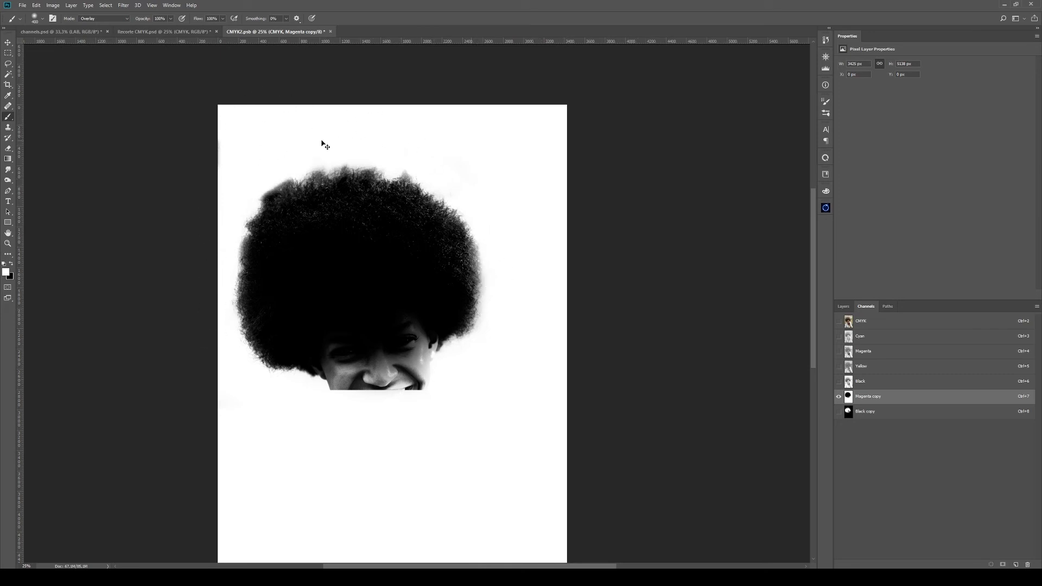
Invert the Magenta copy channel and clear the leftover background spots around the hair with a larger black Overlay brush
key("ctrl+i")
key("x")
key("bracketright")
key("bracketright")
key("bracketright")
left_click_drag(205, 133, 202, 170)
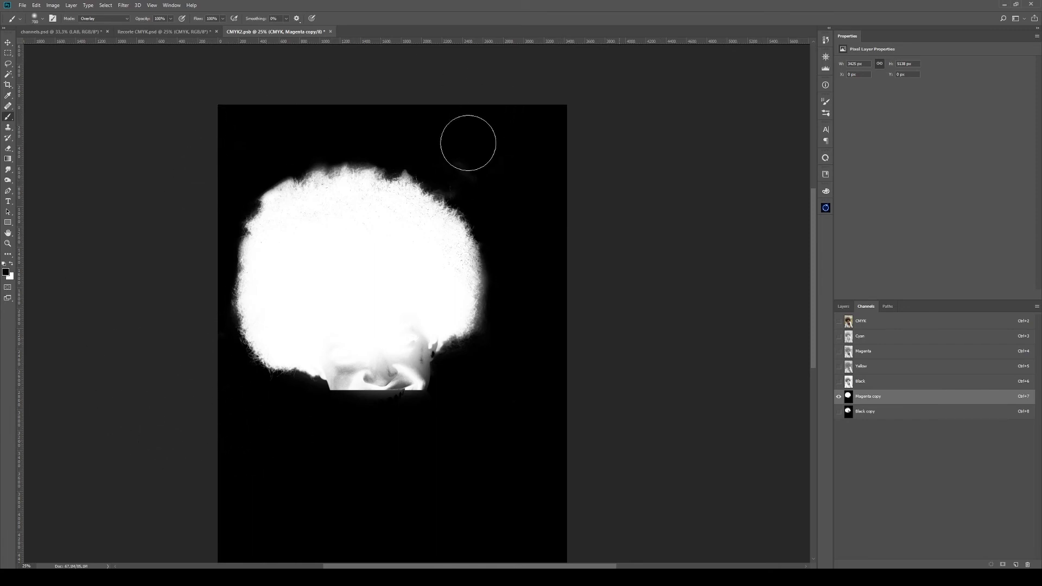
key("bracketleft")
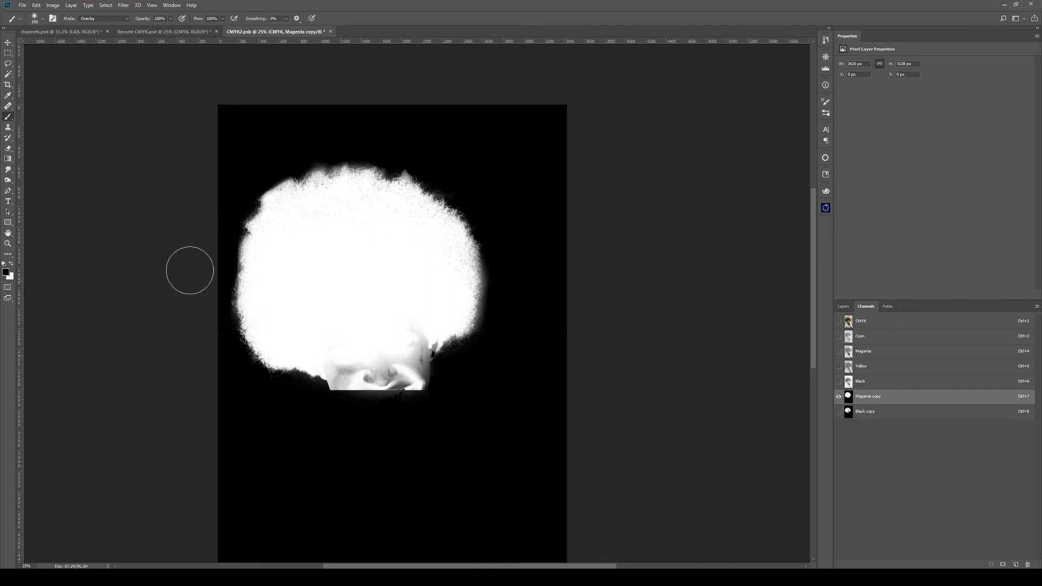
key("bracketright")
Compare the hair edges and interior in the Black copy and Magenta copy channels
left_click(868, 412)
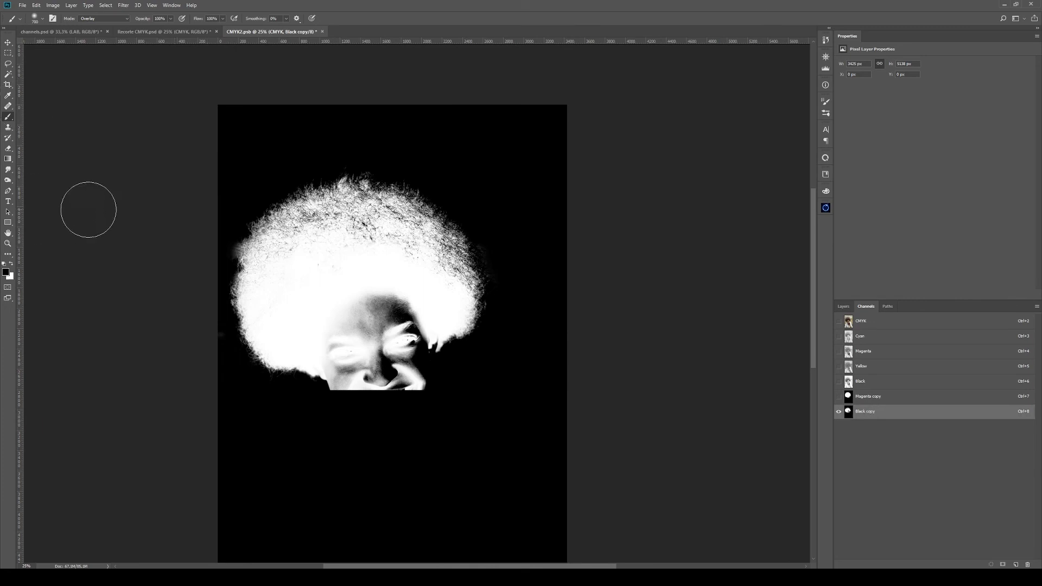
key("bracketleft")
key("bracketleft")
key("bracketleft")
key("bracketleft")
key("bracketleft")
left_click(877, 401)
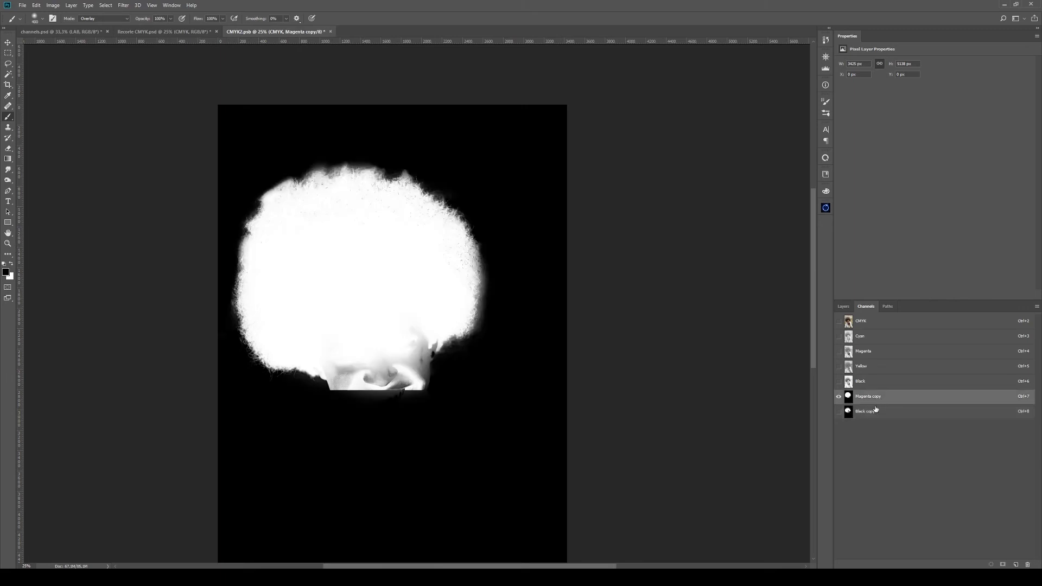
left_click(871, 416)
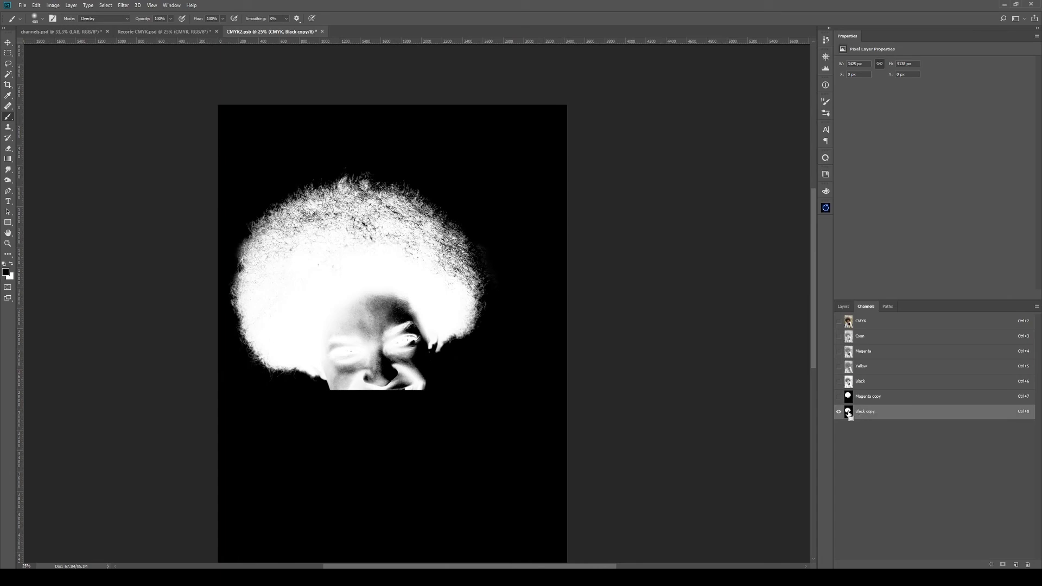
Load the Black copy channel as a selection on the composite image and inspect its coverage of the hair in Quick Mask mode
left_click(849, 413, "ctrl")
key("ctrl+2")
left_click(837, 307)
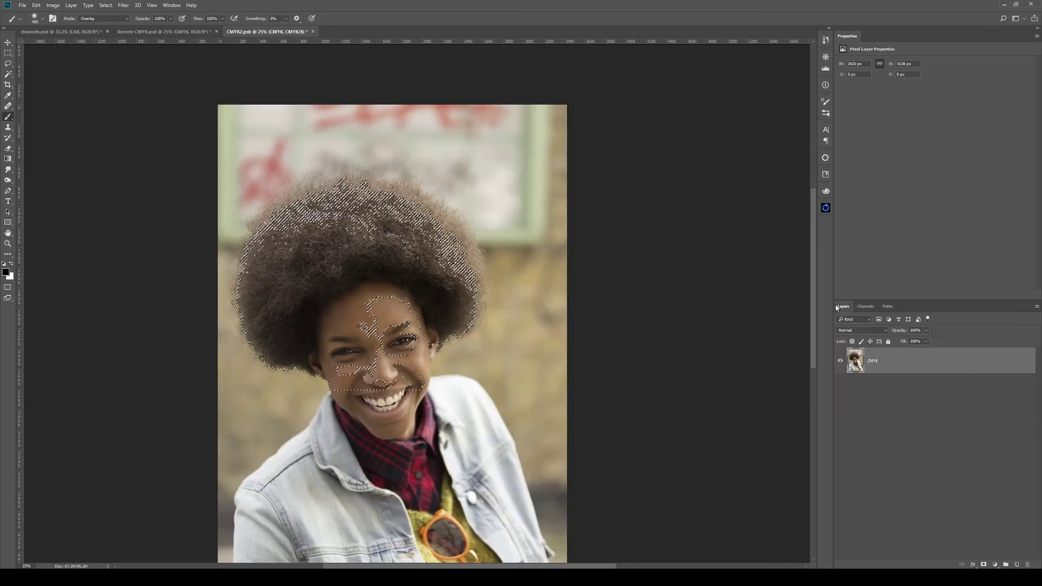
key("q")
key("z")
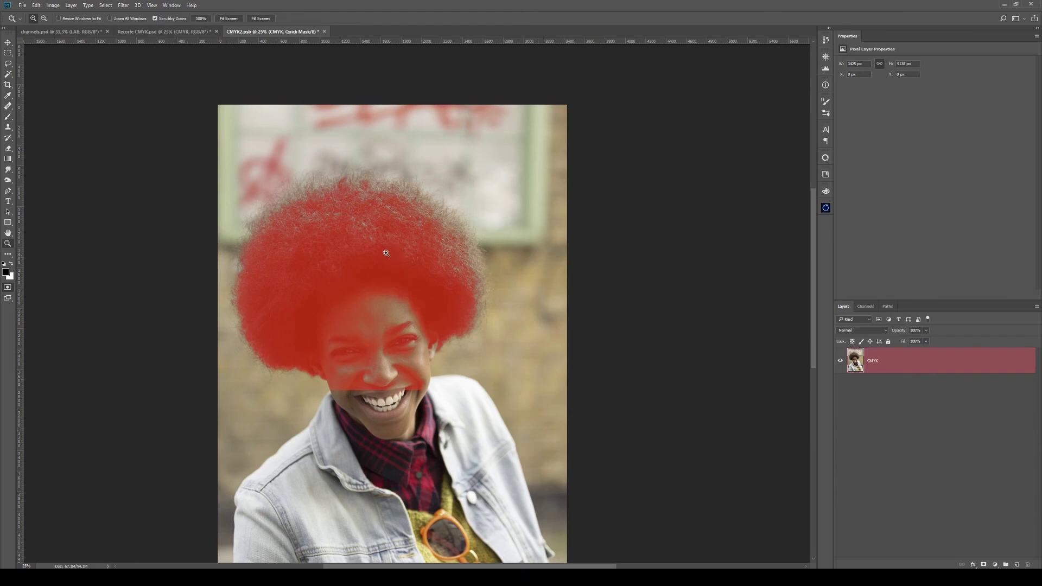
left_click(274, 218)
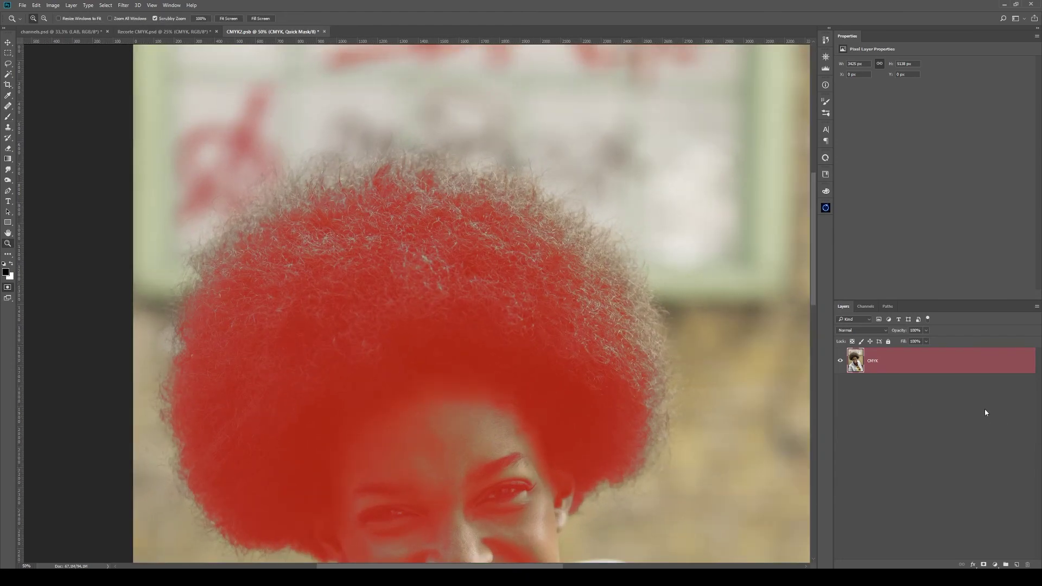
key("q")
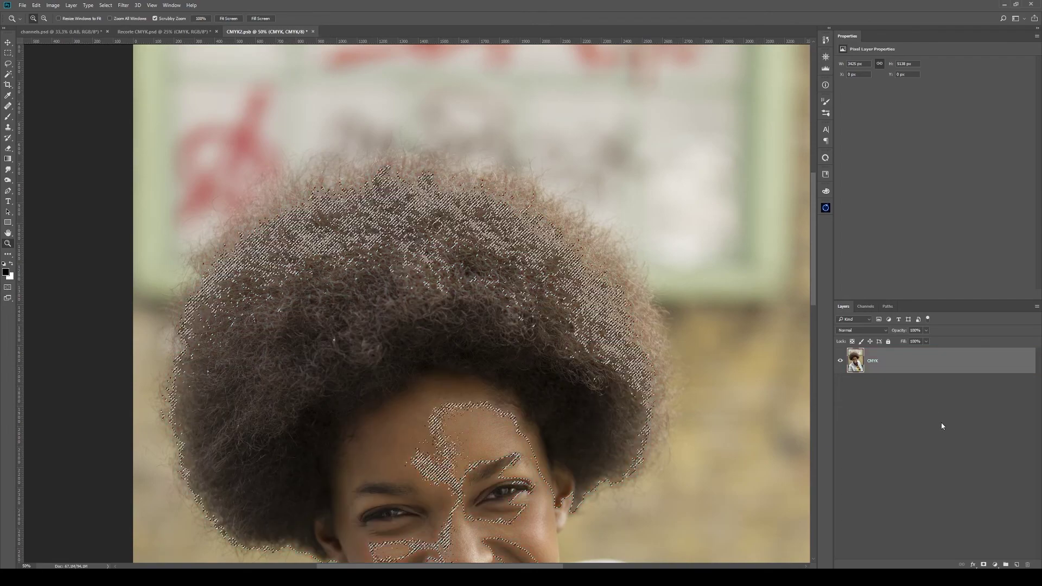
Mask the CMYK layer with the selection and place a grey Solid Color fill layer beneath it
left_click(984, 565)
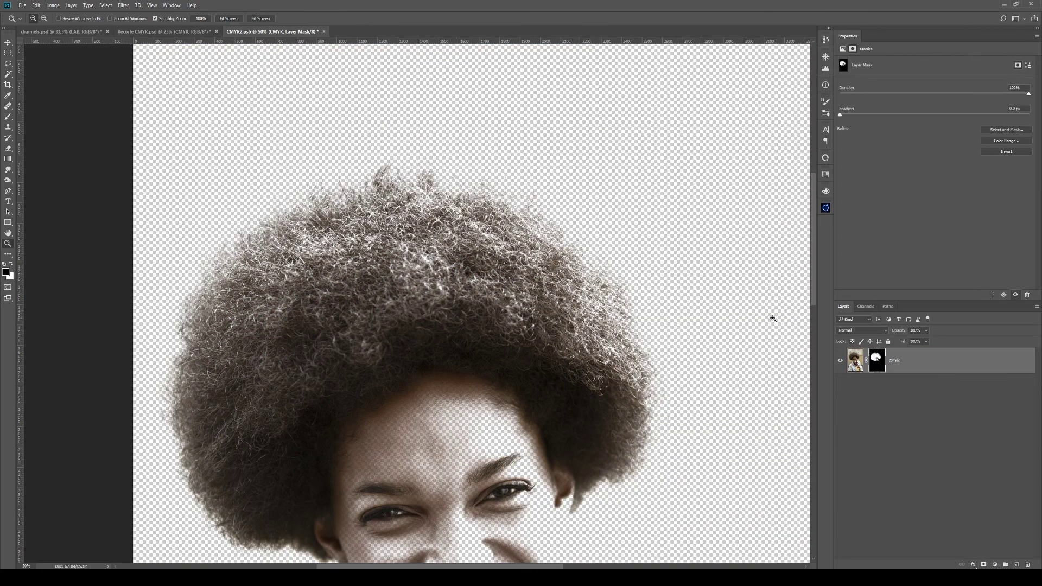
left_click(995, 565)
left_click(982, 388)
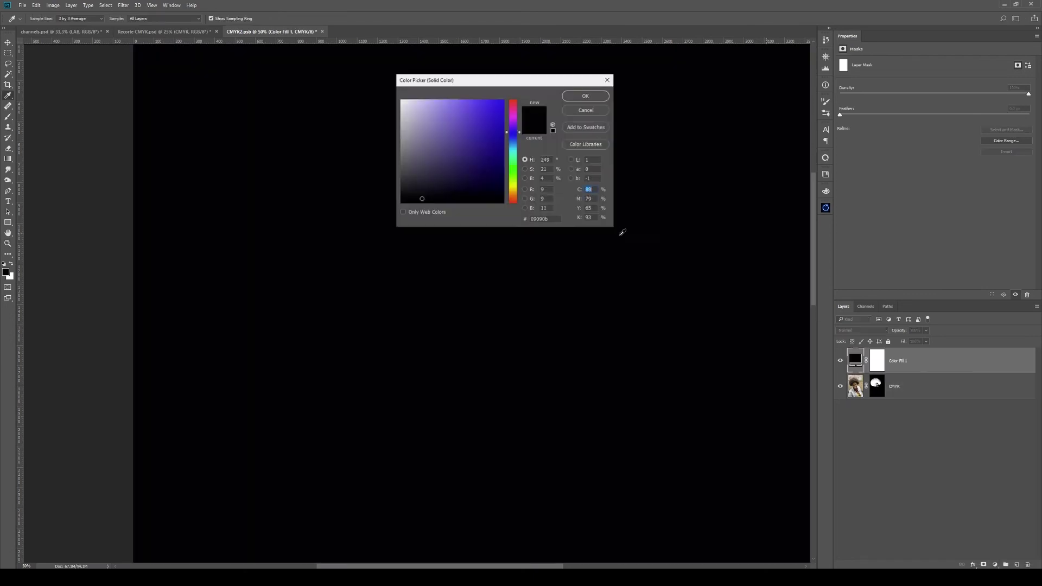
left_click(581, 98)
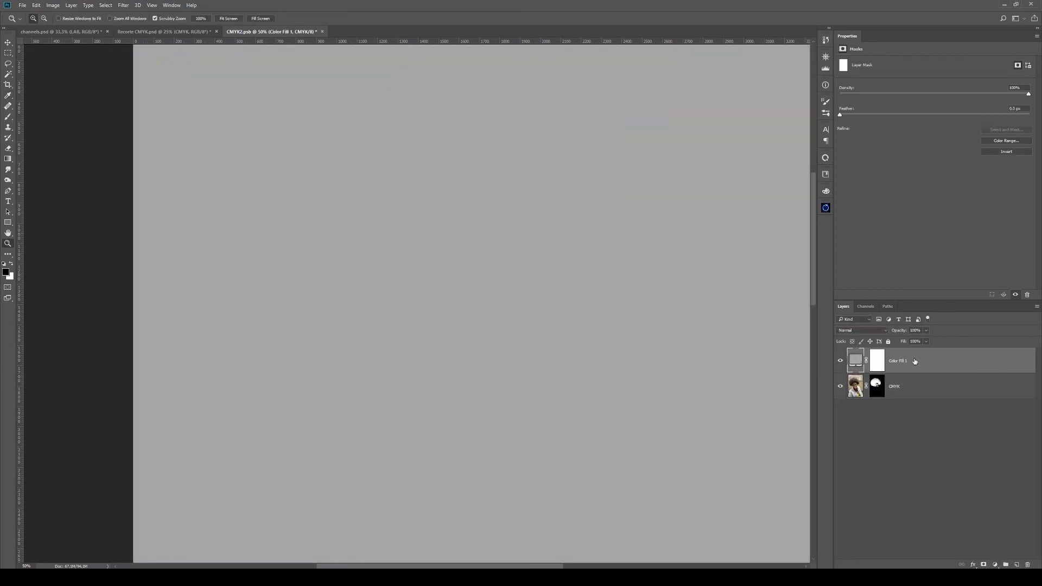
left_click_drag(915, 360, 911, 404)
left_click(417, 391, "alt")
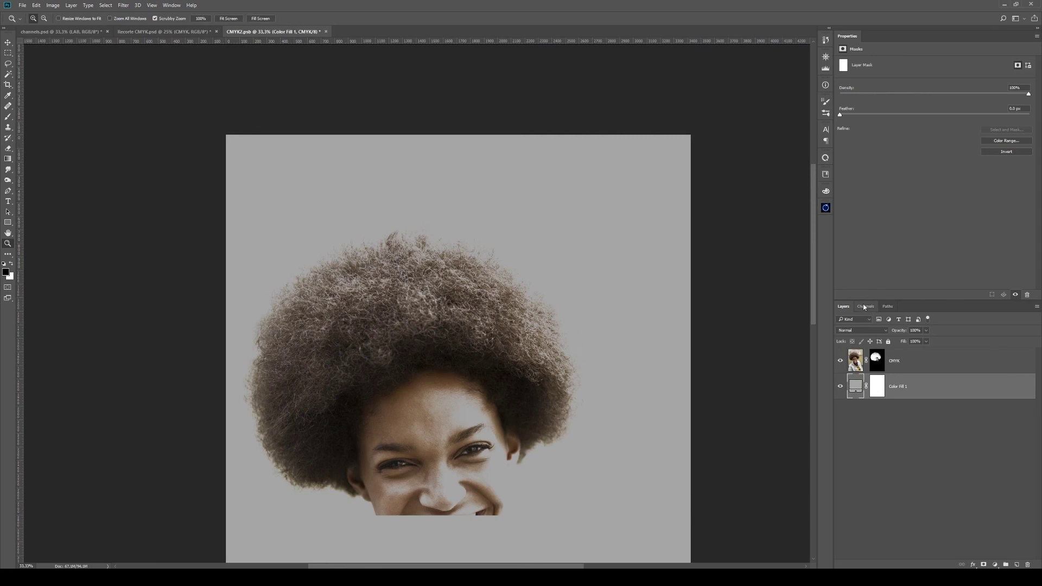
Darken the Magenta copy channel with a Curves point at input 172, output 84
left_click(871, 307)
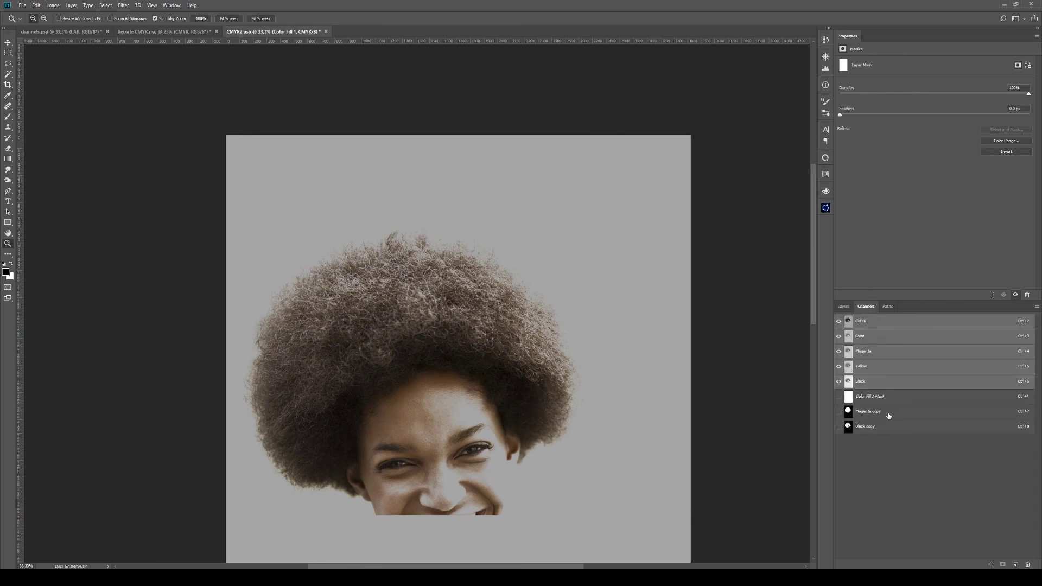
left_click(868, 412)
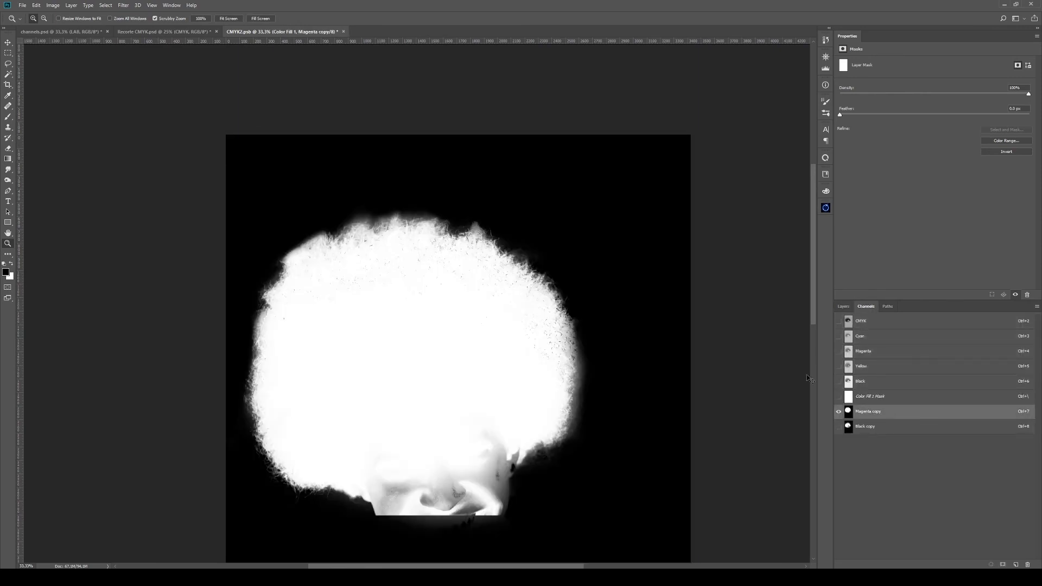
key("ctrl+m")
left_click_drag(725, 328, 729, 357)
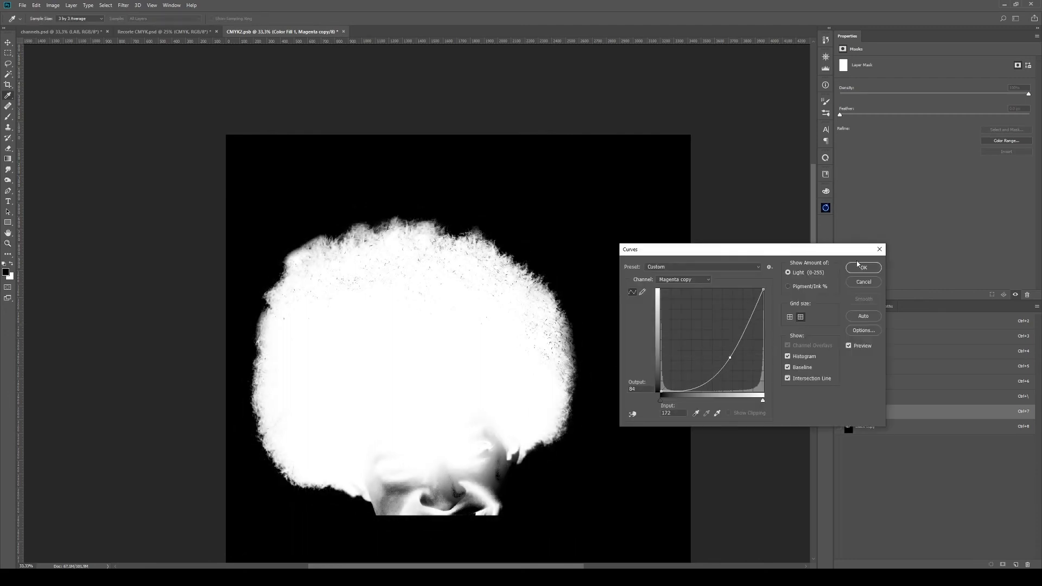
left_click(871, 266)
Load the Magenta copy channel as a selection, display the CMYK layer's mask on its own, and hide the selection edges
left_click(849, 411, "ctrl")
left_click(901, 322)
left_click(842, 307)
left_click(877, 360, "alt")
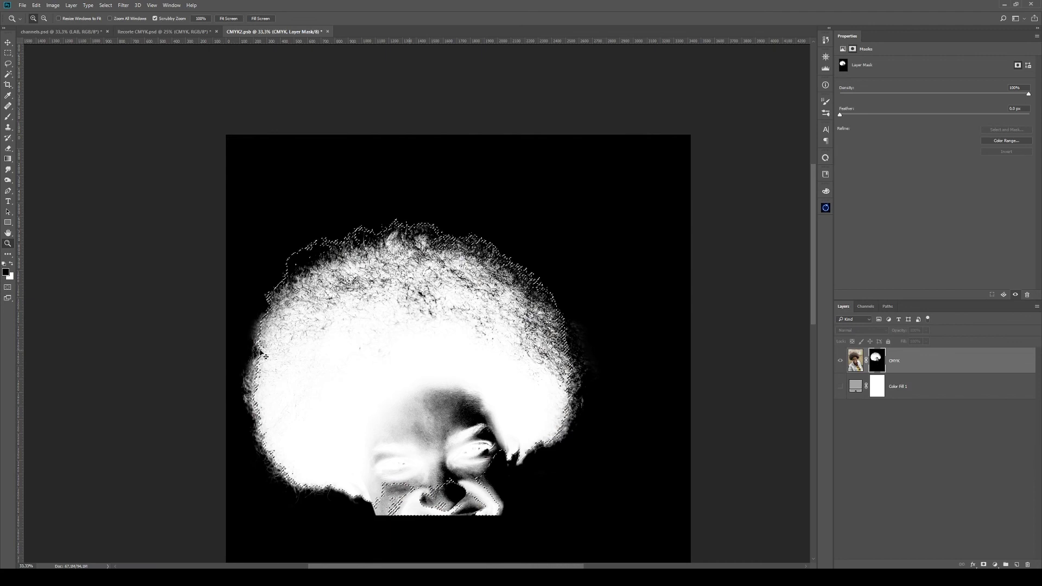
key("ctrl+d")
key("b")
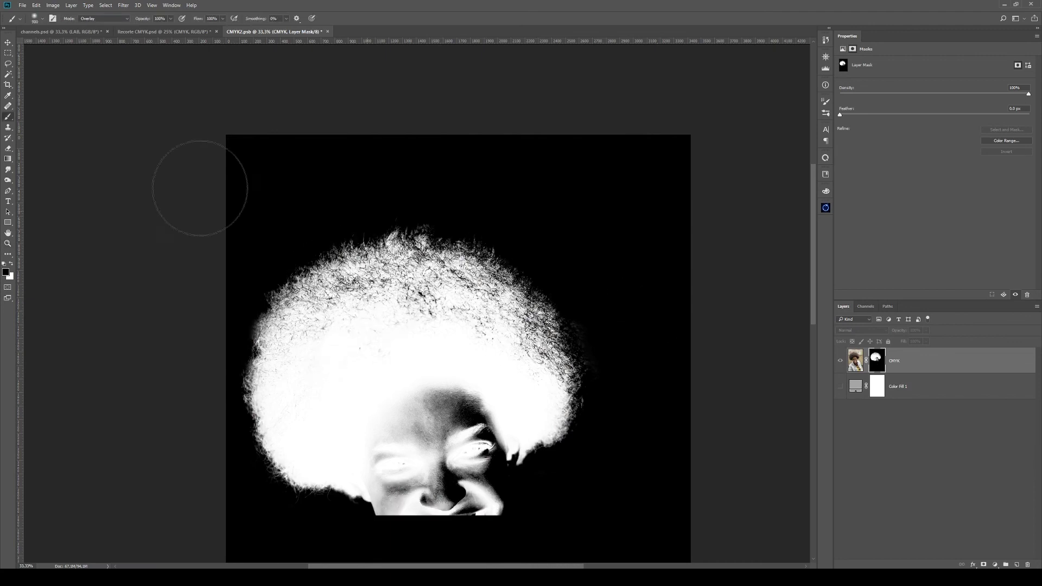
Paint the hair area of the mask white with the brush in Normal mode, and return to the image over the grey fill
left_click(103, 18)
left_click(95, 27)
key("x")
mouse_move(285, 363)
left_mouse_down()
mouse_move(333, 299)
mouse_move(405, 287)
mouse_move(454, 296)
mouse_move(319, 278)
mouse_move(402, 272)
mouse_move(507, 326)
mouse_move(507, 293)
mouse_move(549, 332)
mouse_move(535, 330)
mouse_move(539, 344)
mouse_move(463, 260)
mouse_move(387, 282)
mouse_move(310, 262)
mouse_move(309, 370)
mouse_move(299, 381)
mouse_move(439, 295)
mouse_move(509, 324)
mouse_move(423, 254)
mouse_move(513, 336)
mouse_move(443, 304)
left_mouse_up()
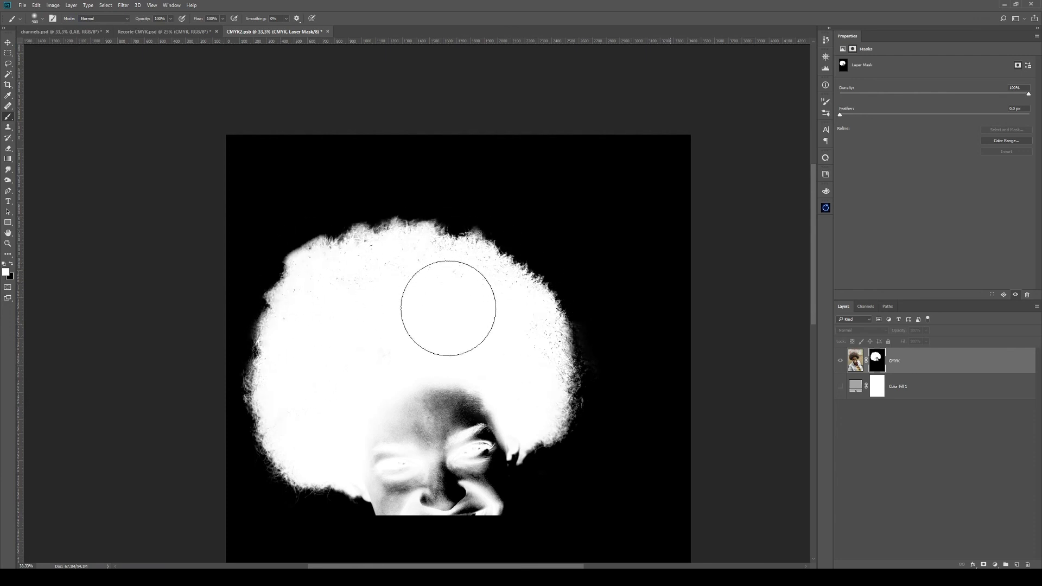
left_click(878, 360, "alt")
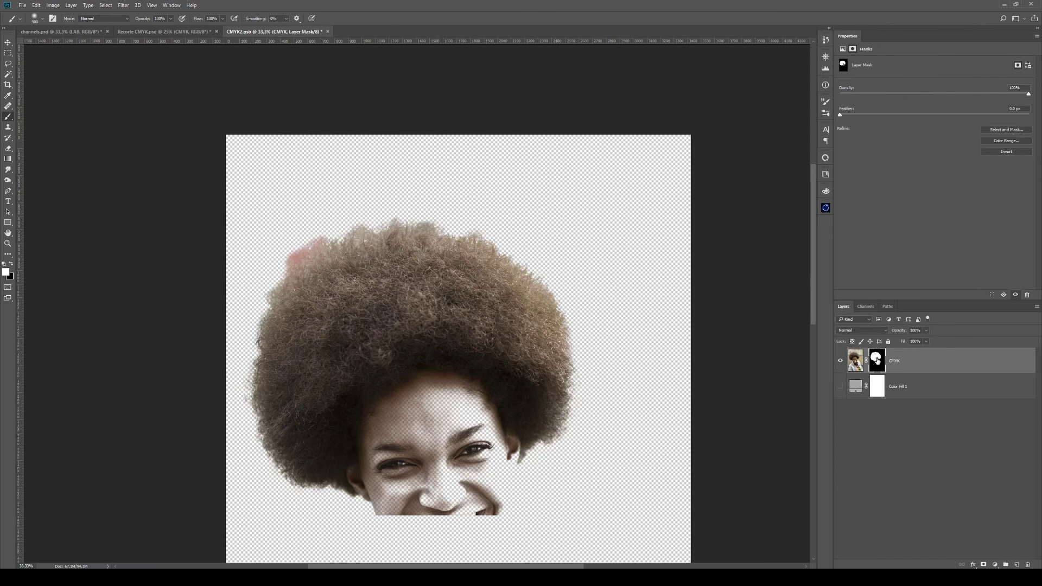
left_click(840, 387)
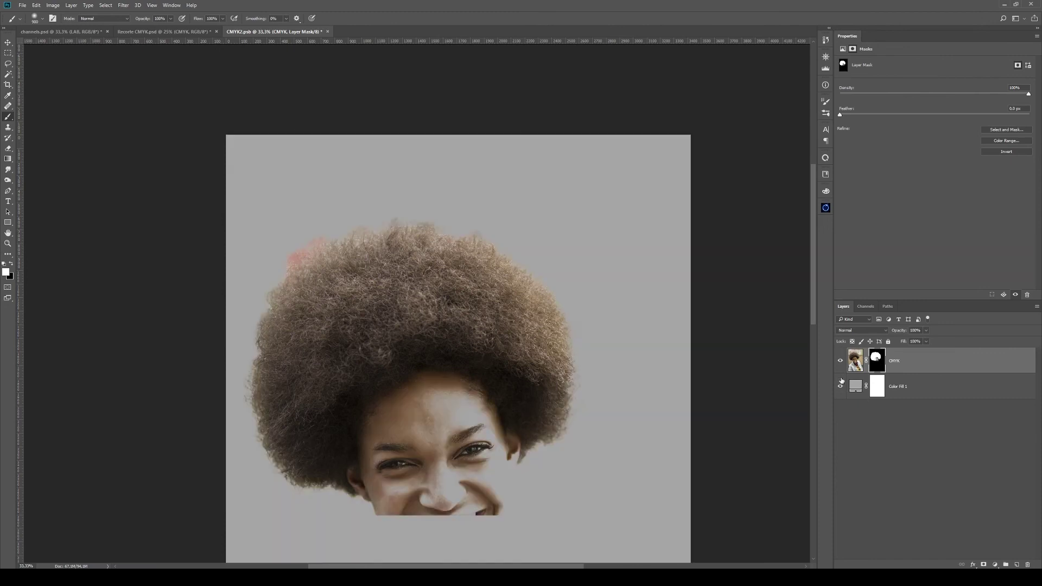
Remove the red fringe on the hair's upper-left edge by painting the mask with a black Overlay brush, and check the mask
key("z")
left_click(400, 264)
left_click(281, 237)
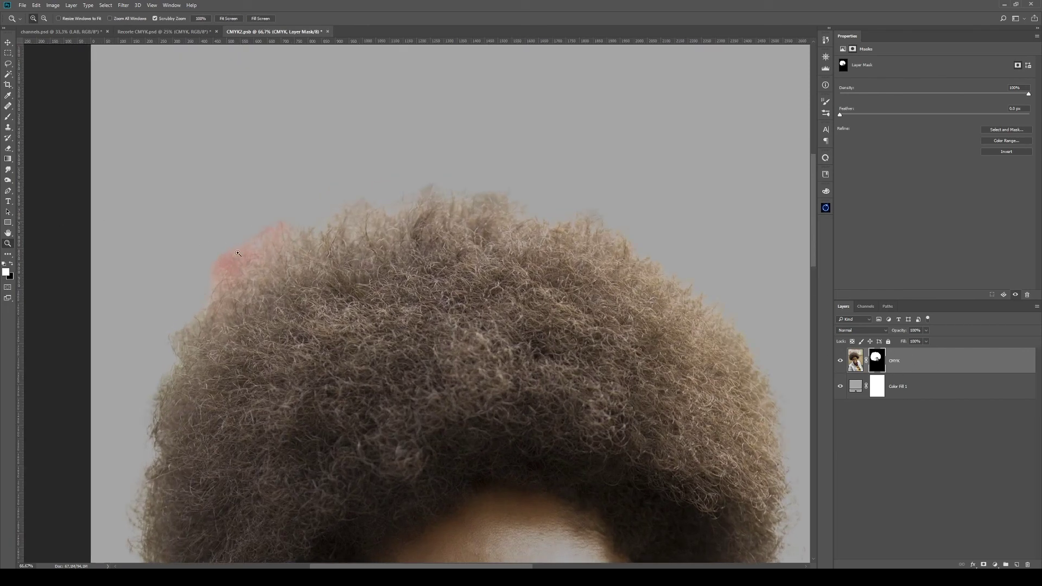
key("b")
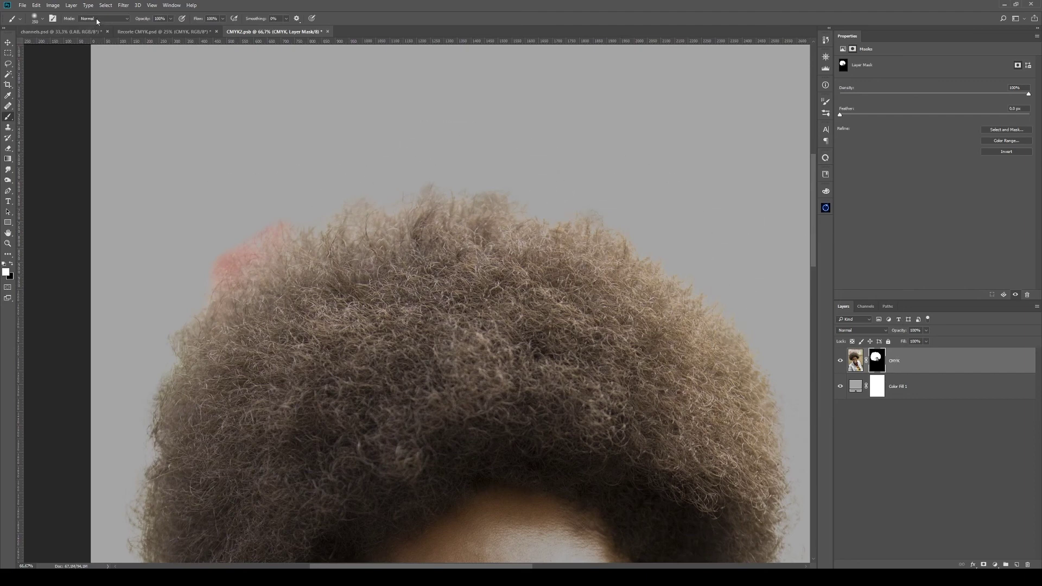
left_click(98, 19)
left_click(95, 116)
key("x")
mouse_move(217, 260)
left_mouse_down()
mouse_move(256, 216)
mouse_move(203, 284)
mouse_move(325, 162)
mouse_move(198, 261)
mouse_move(277, 241)
mouse_move(266, 240)
mouse_move(246, 177)
left_mouse_up()
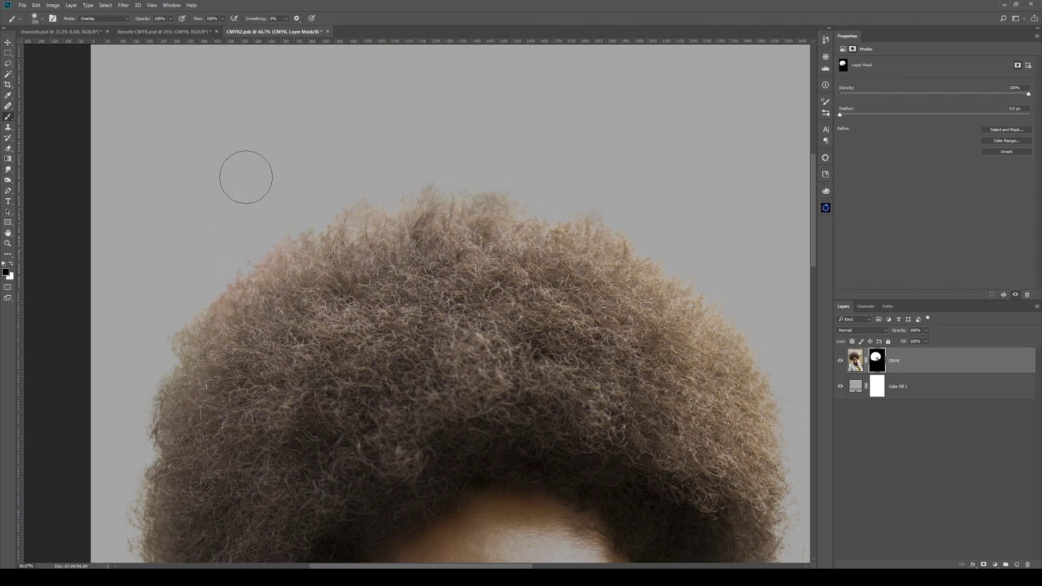
left_click(873, 357, "alt")
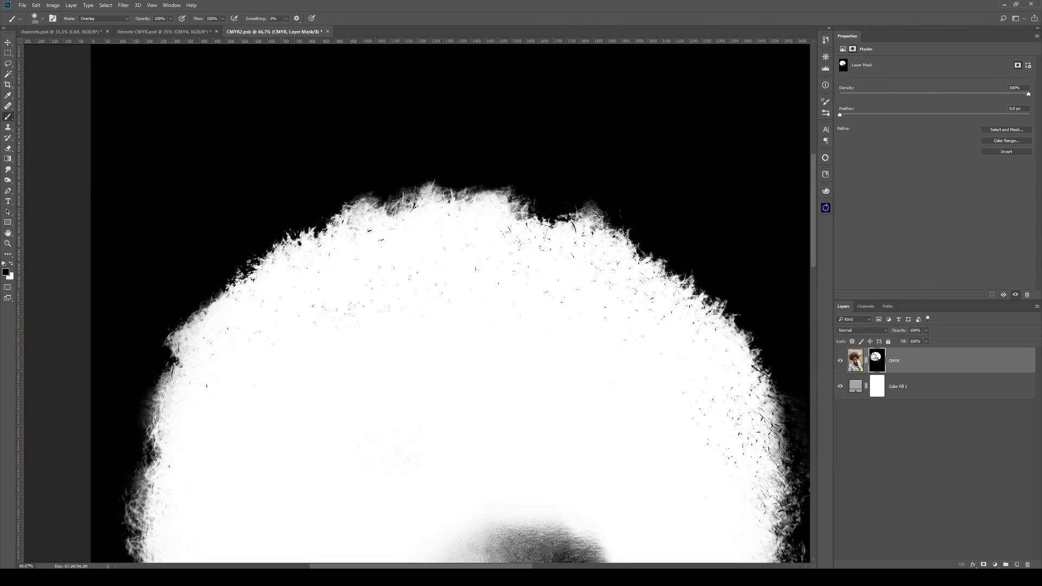
left_click(873, 356, "alt")
Soften the mask along the hair's upper-left edge with the Blur tool
left_click(8, 170)
left_click(33, 169)
left_click_drag(250, 293, 270, 294)
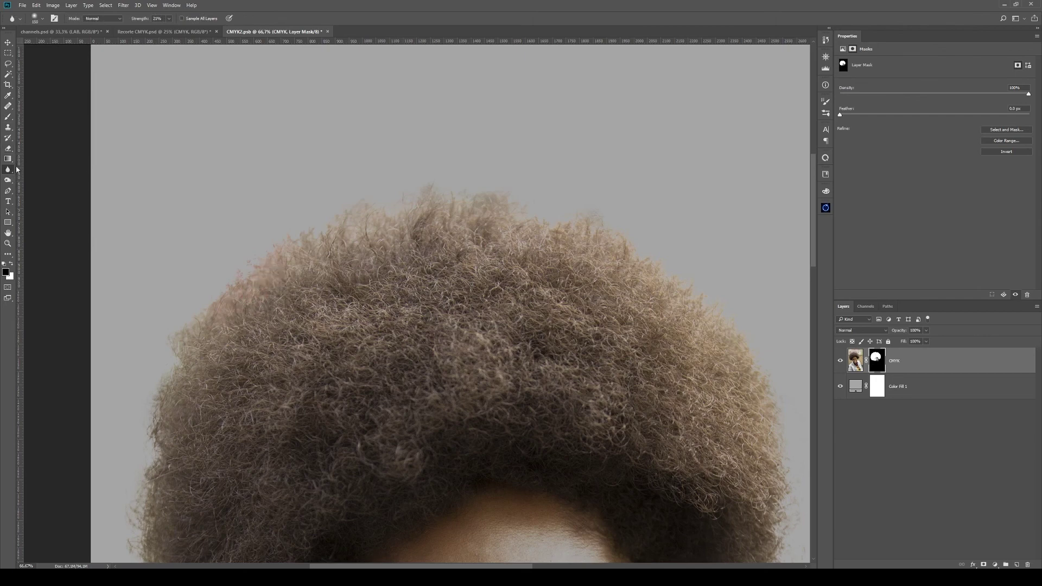
mouse_move(281, 255)
left_mouse_down()
mouse_move(221, 279)
mouse_move(281, 248)
mouse_move(243, 266)
mouse_move(267, 235)
left_mouse_up()
Examine the whole cutout over the grey fill, and view its Magenta and Black channels
key("z")
left_click(483, 325, "alt")
left_click(485, 329, "alt")
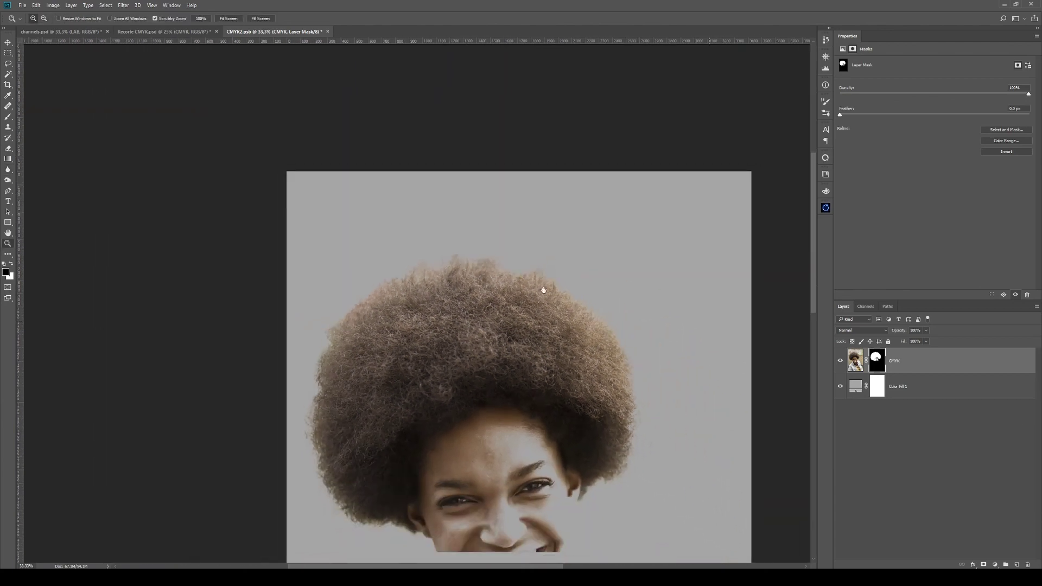
left_click_drag(567, 345, 542, 285)
left_click_drag(539, 333, 554, 278)
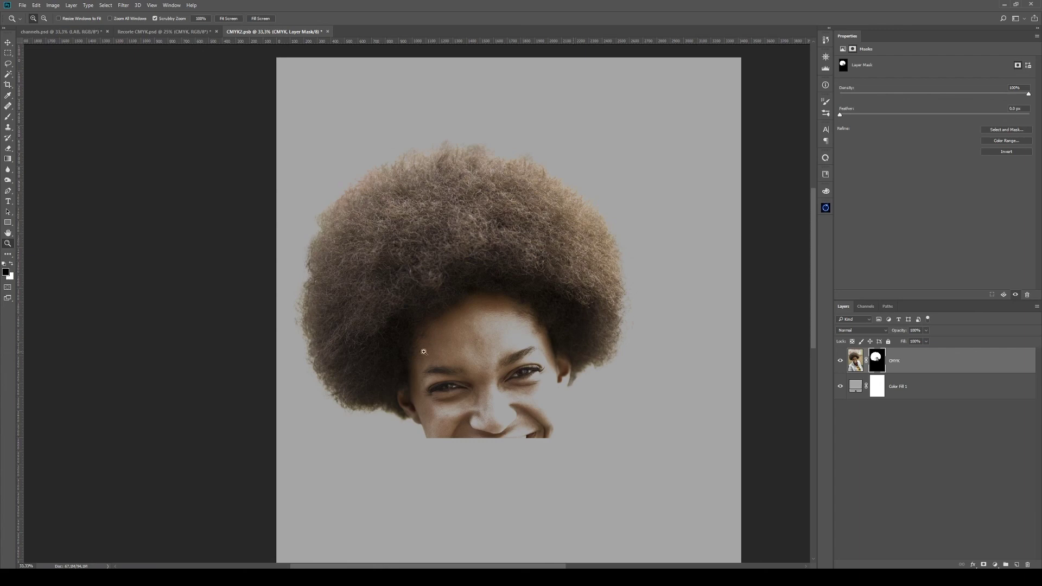
left_click(868, 307)
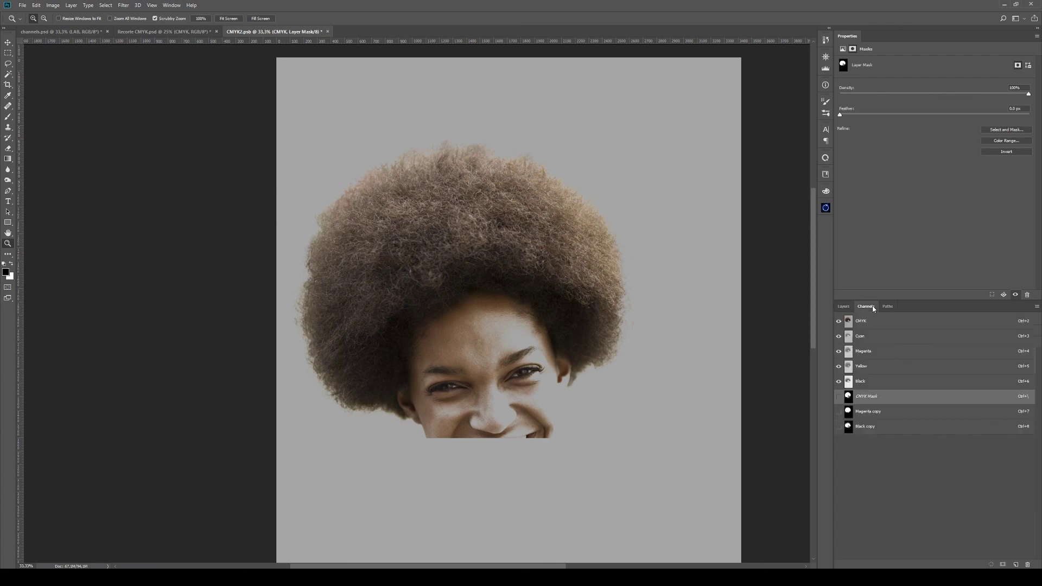
left_click(900, 352)
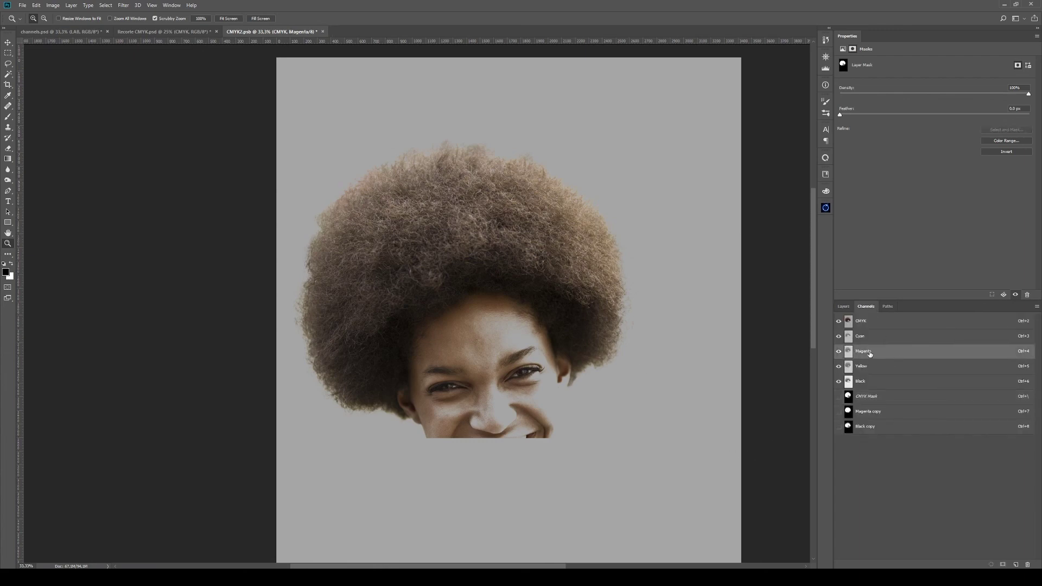
left_click(871, 384)
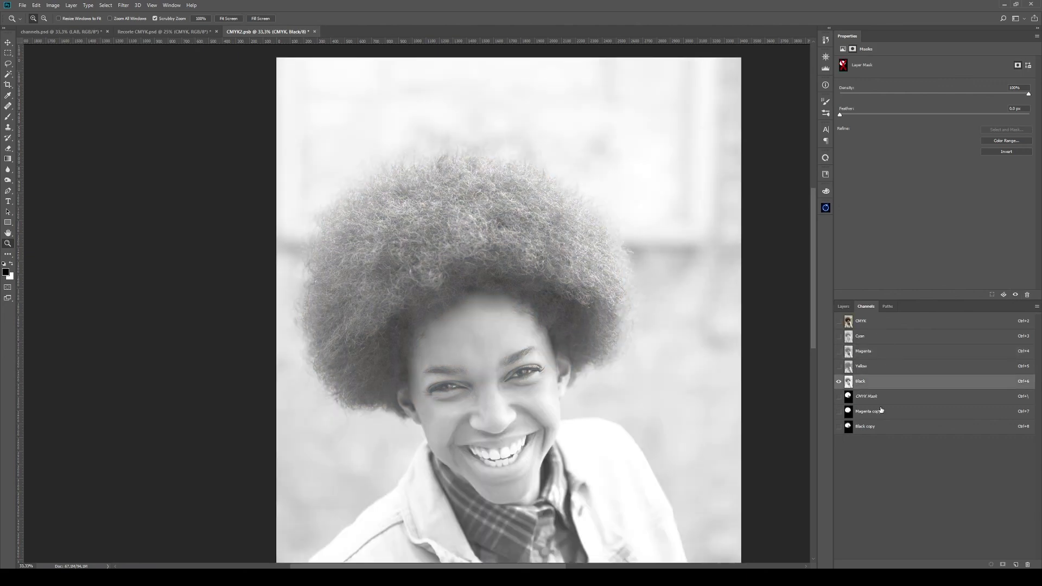
Return to the CMYK layer's mask and disable it temporarily to compare the cutout with the original photo
left_click(848, 309)
left_click(875, 360)
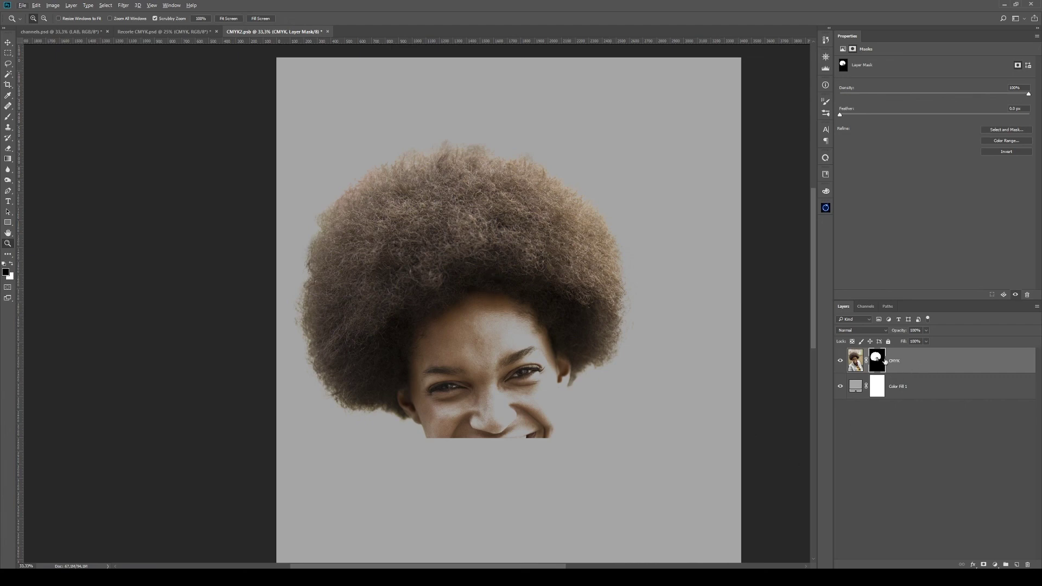
left_click(877, 365, "shift")
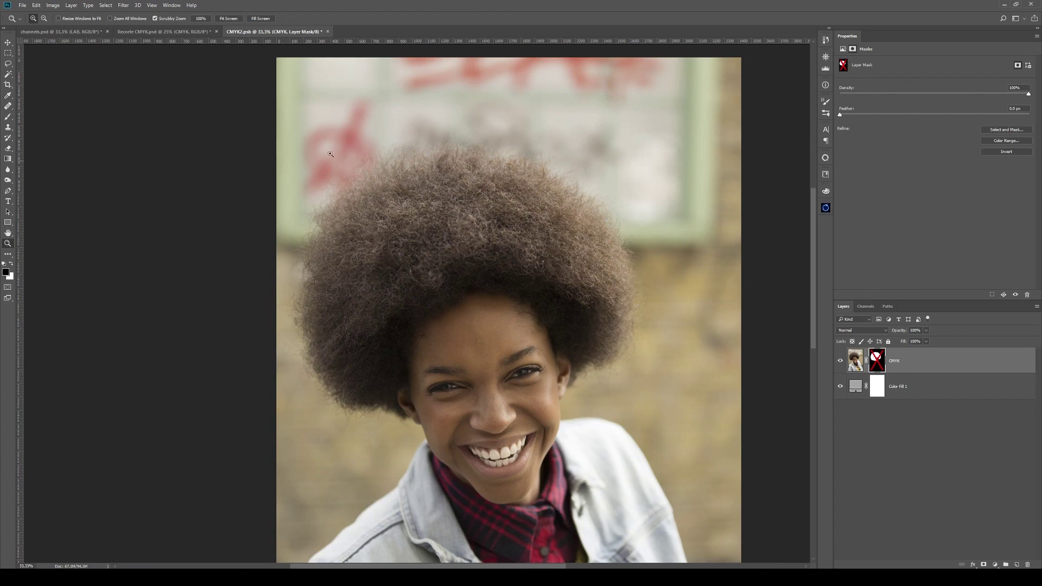
Display the CMYK layer's mask on its own and lasso the speckled inner hair area, adding its upper-right and right parts to the selection
left_click(882, 367, "alt")
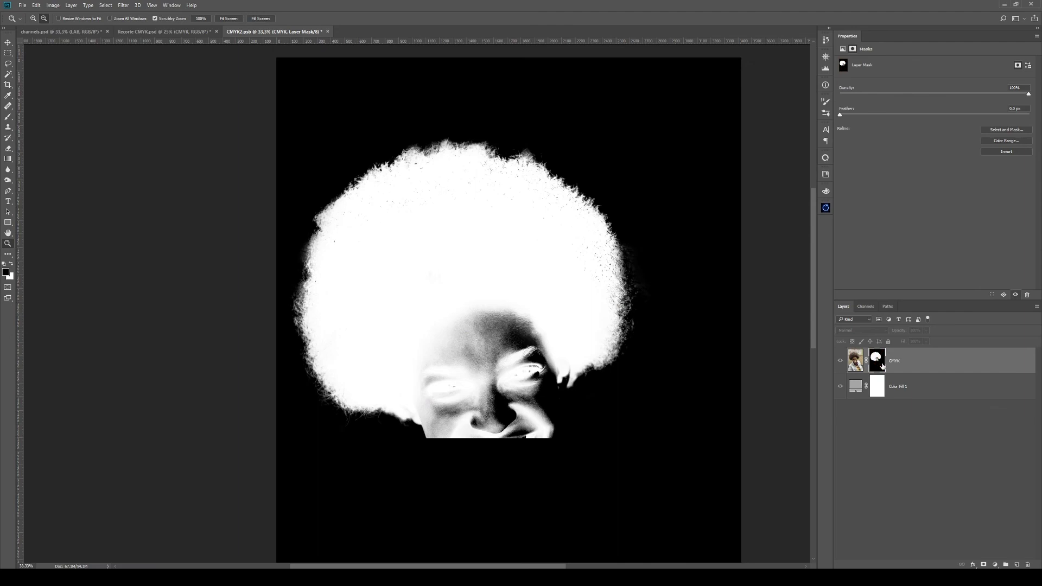
left_click(644, 327)
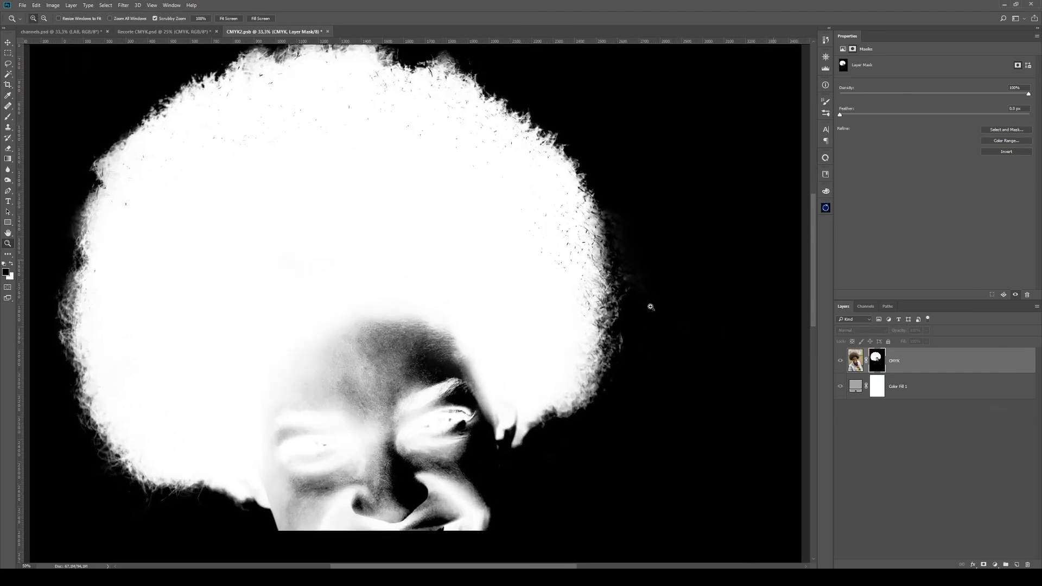
left_click_drag(511, 197, 572, 333)
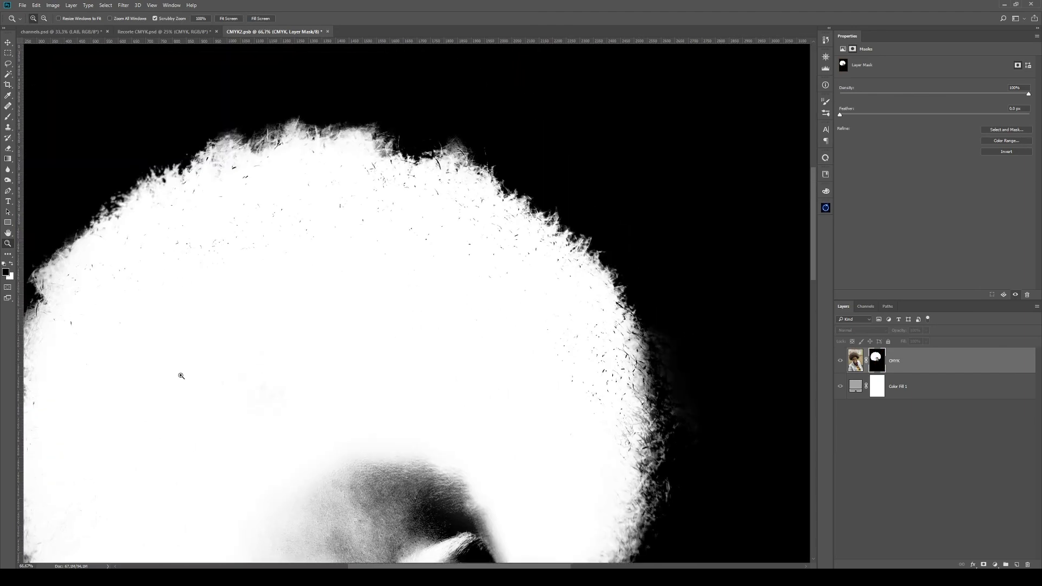
left_click_drag(201, 363, 295, 360)
key("l")
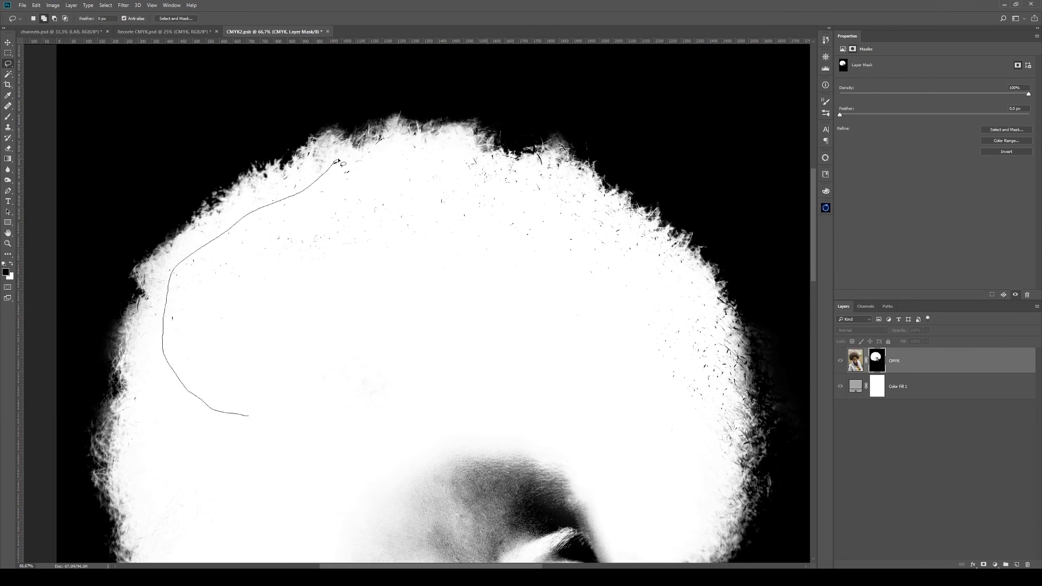
left_click_drag(604, 264, 499, 394)
left_click_drag(661, 505, 704, 449)
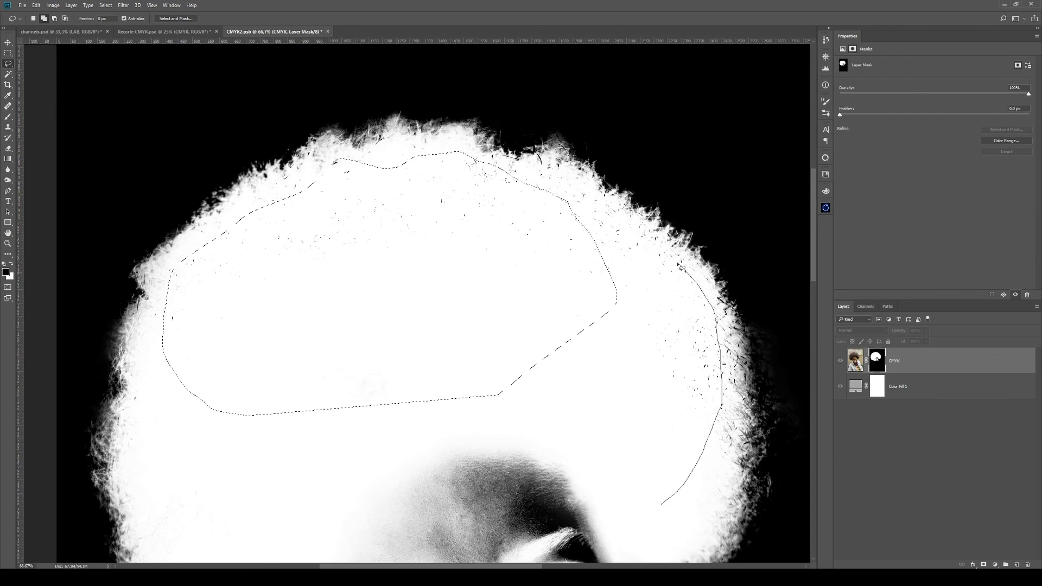
left_click_drag(476, 247, 554, 352)
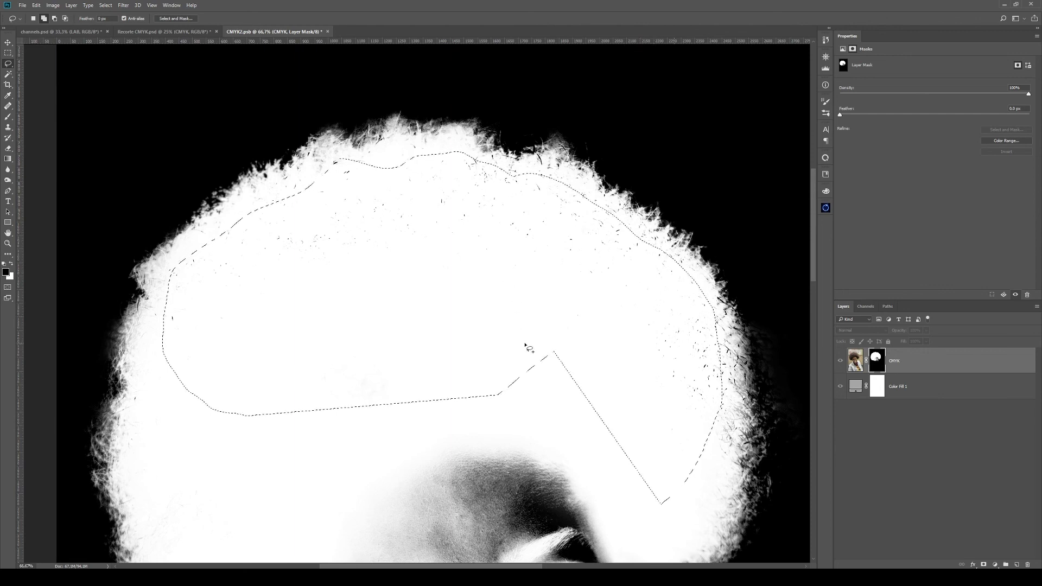
Feather the selection by 10 pixels, fill it with white in the mask, deselect, and return to the image over the grey fill
key("shift+F6")
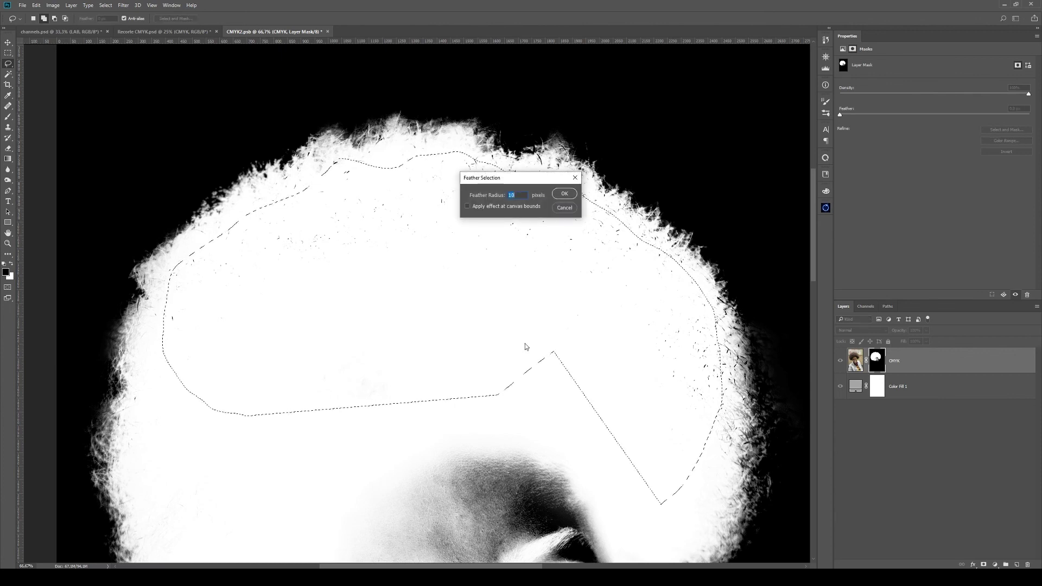
key("Return")
key("ctrl+BackSpace")
key("ctrl+d")
key("z")
left_click(551, 335, "alt")
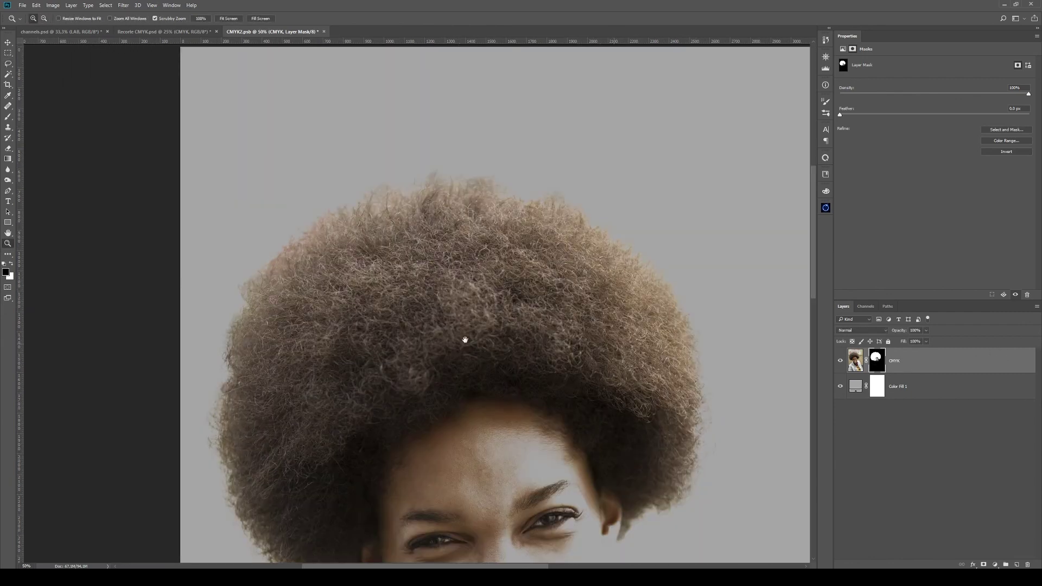
Inspect the cleaned cutout and its Cyan, Magenta, Yellow and Black channels individually, and return to the full CMYK composite and the layers
left_click_drag(465, 341, 430, 240)
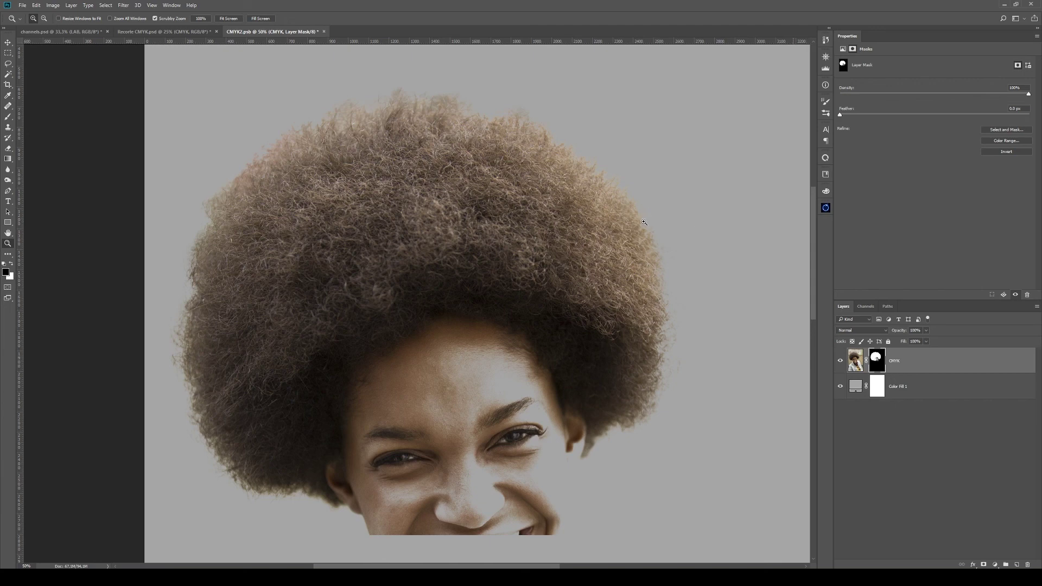
left_click(644, 252, "alt")
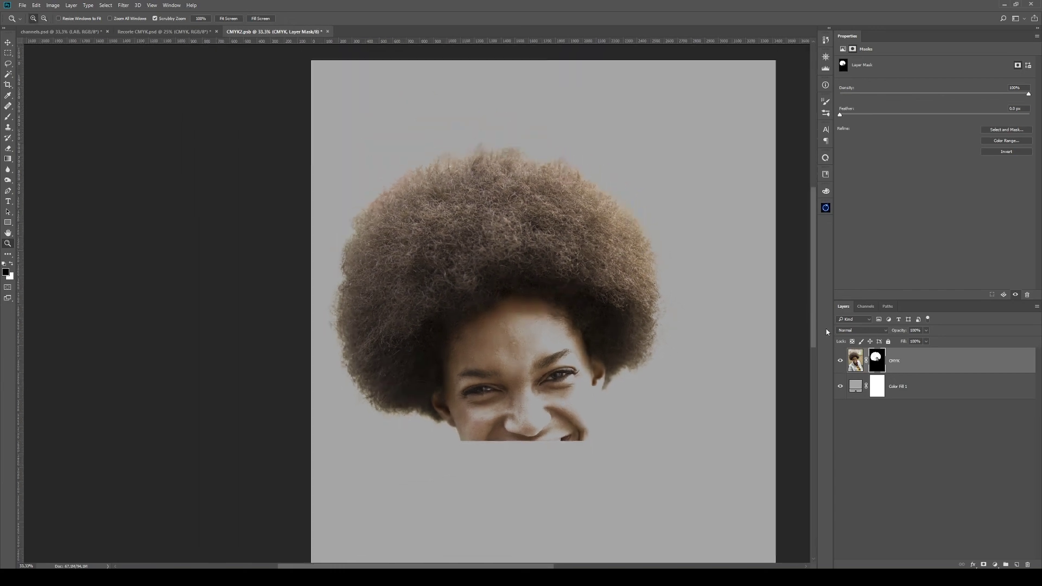
left_click_drag(651, 274, 609, 269)
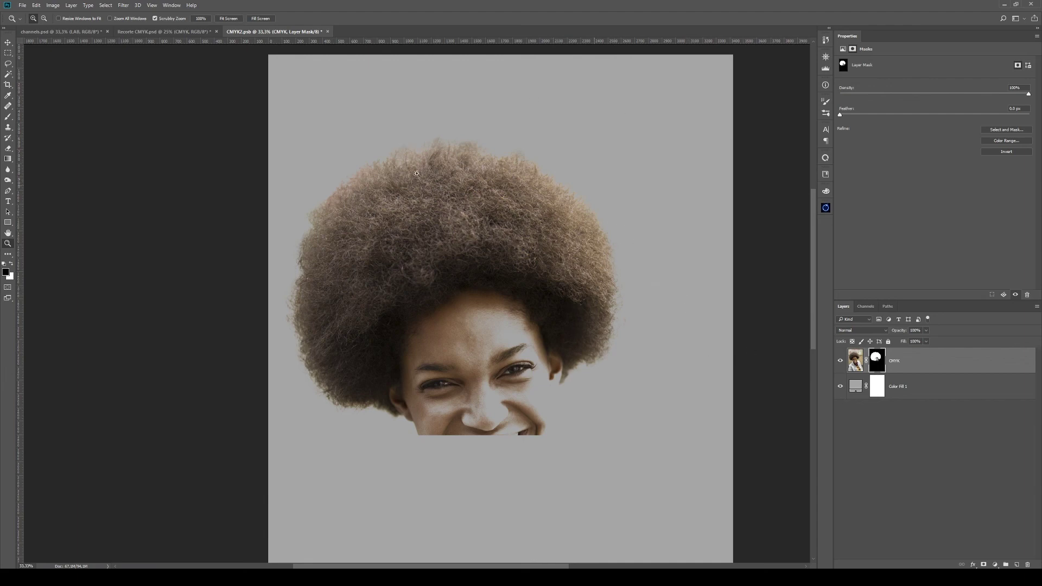
left_click(865, 308)
left_click(886, 336)
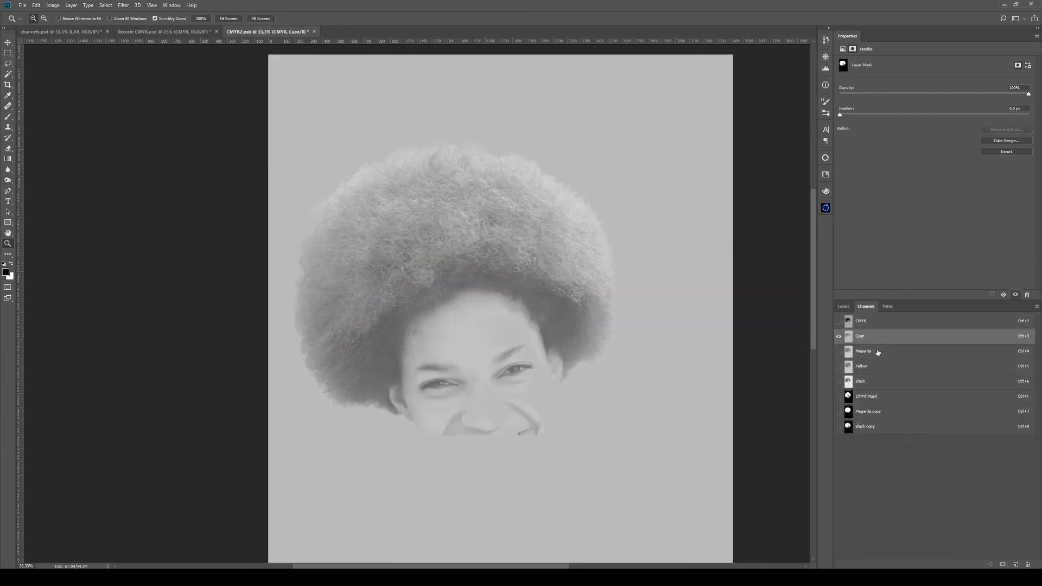
left_click(878, 352)
left_click(875, 366)
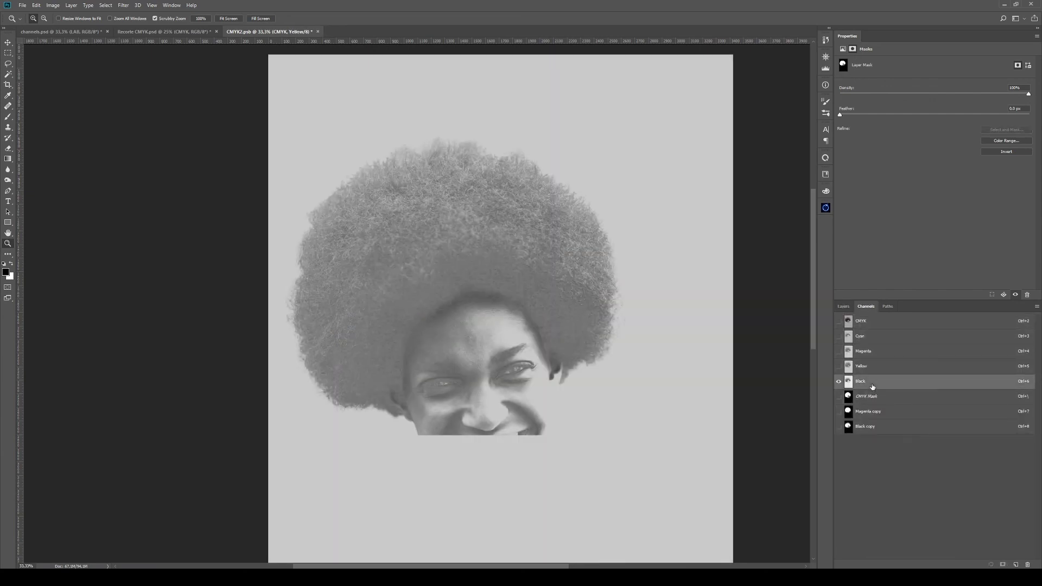
left_click(871, 378)
left_click(871, 368)
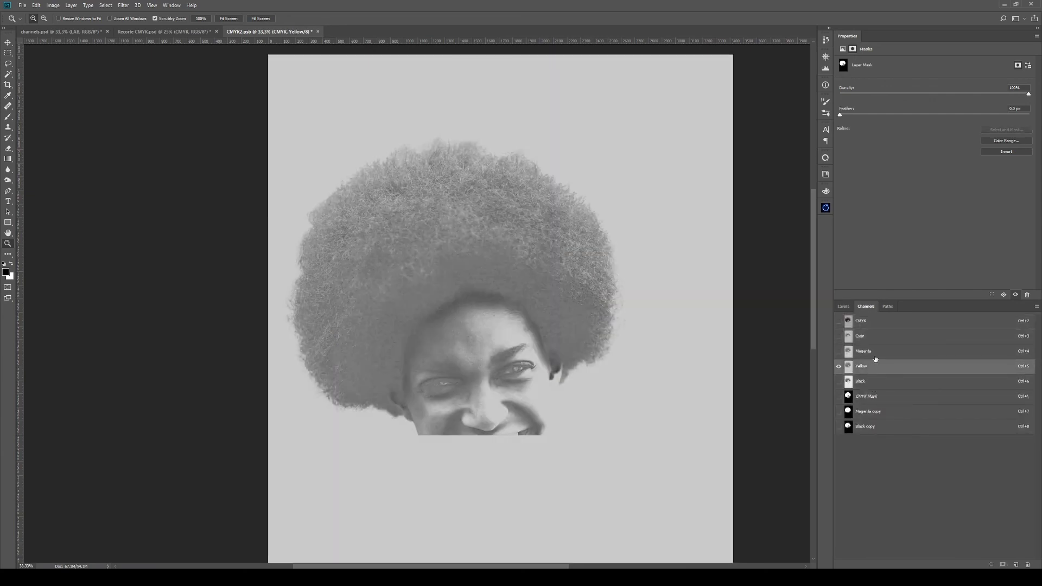
left_click(876, 354)
left_click(878, 336)
left_click(860, 321)
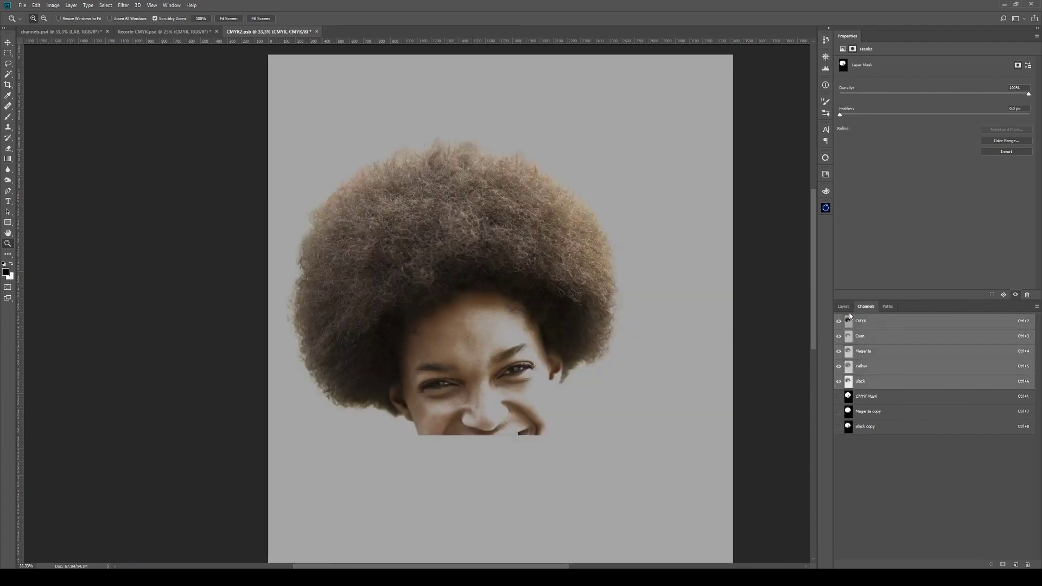
left_click(843, 307)
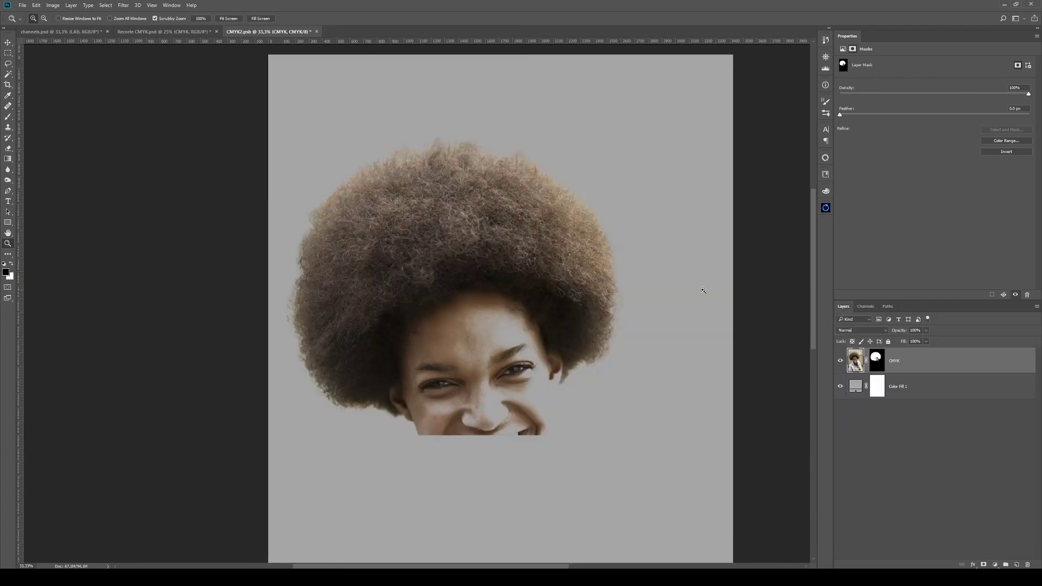